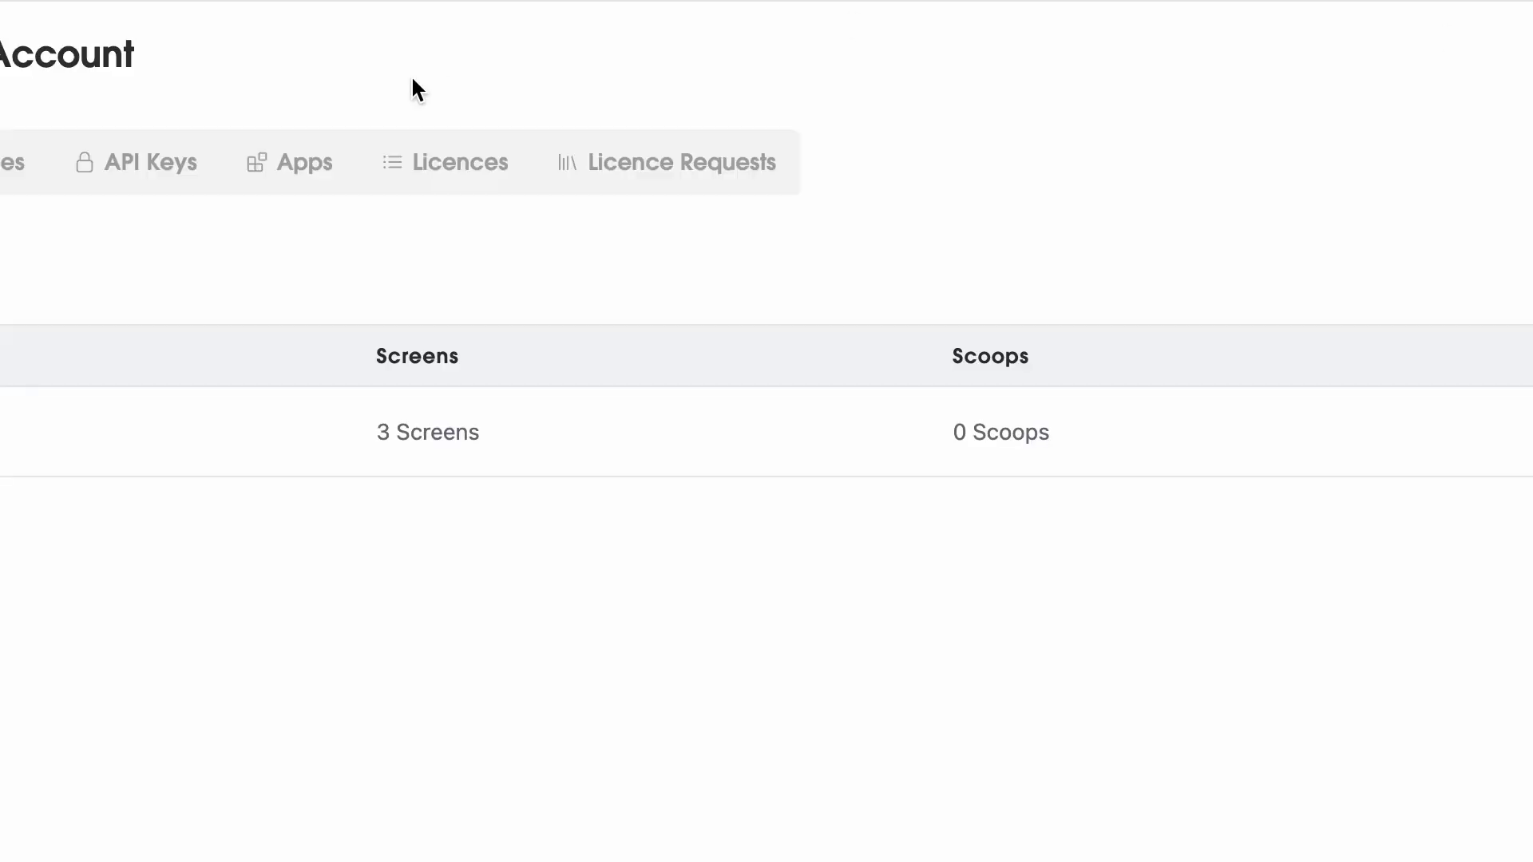
- Switch the Account page to its Users tab, which lists the users and their roles
click(12, 163)
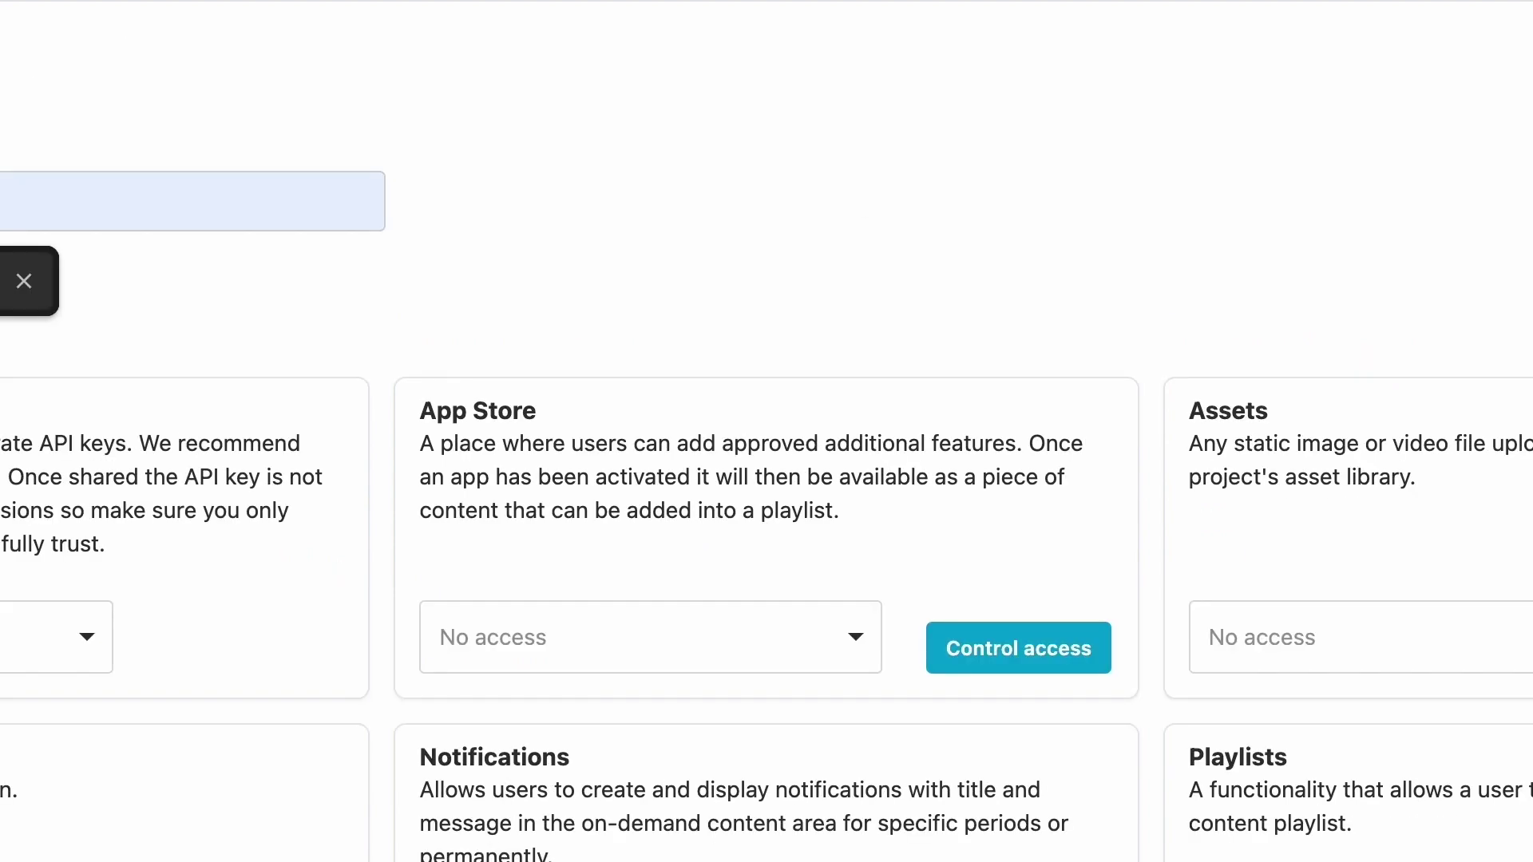
scroll(253, 289, down, 3)
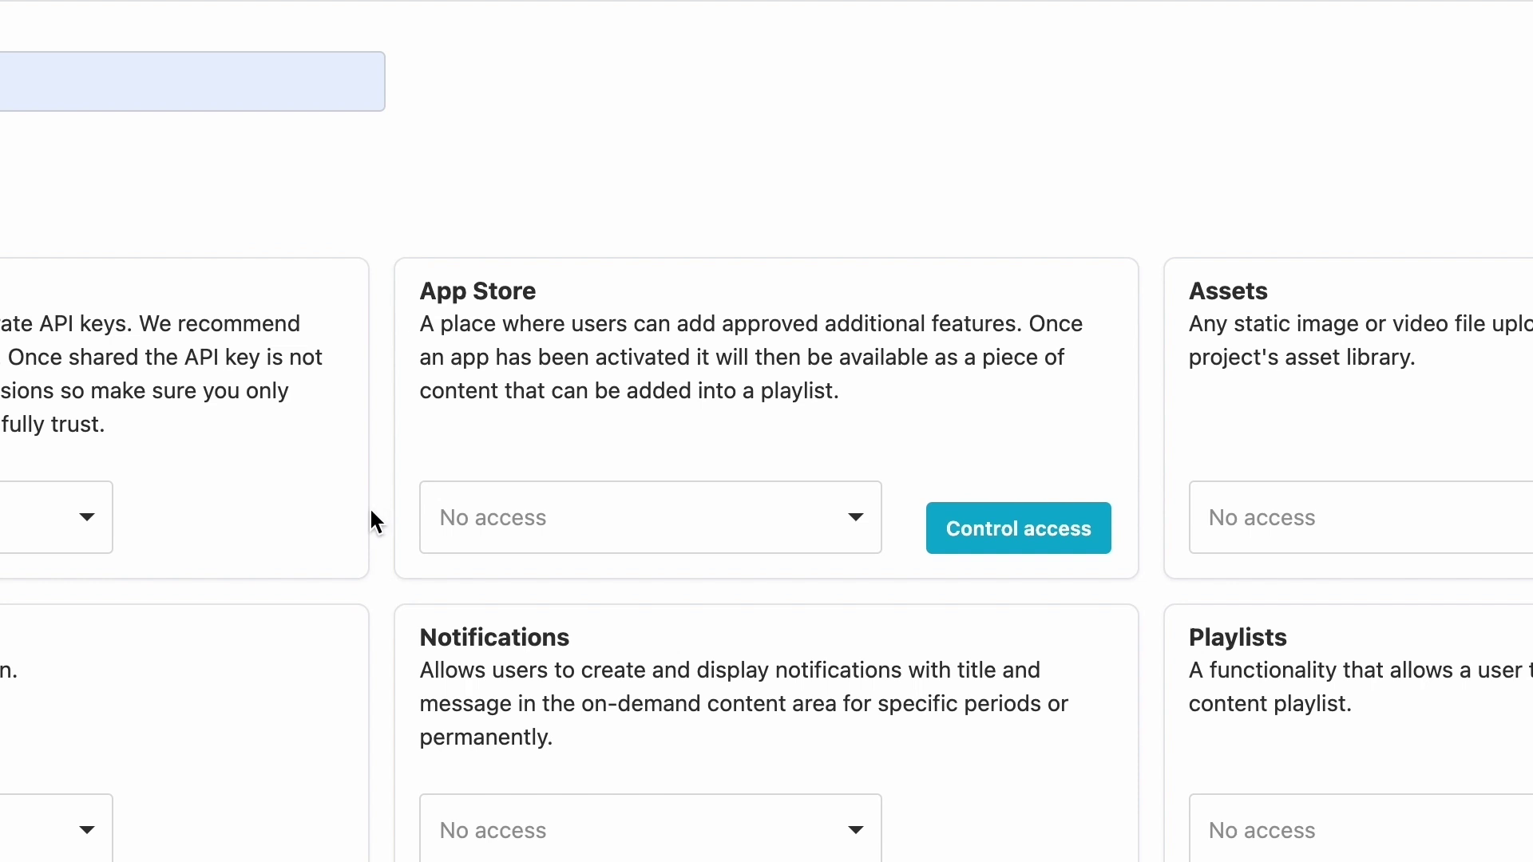
scroll(371, 519, down, 5)
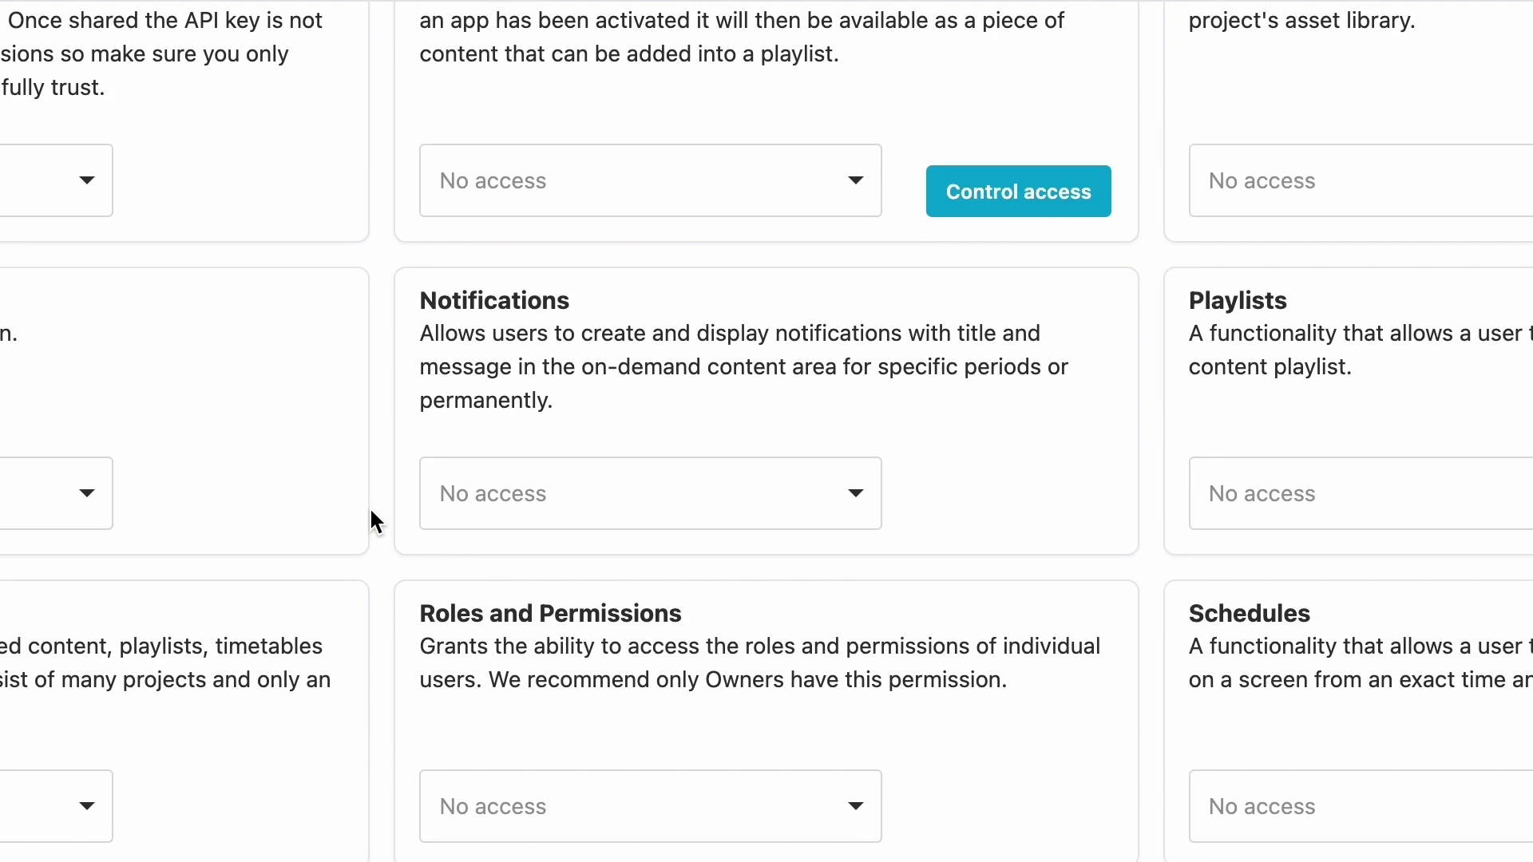
scroll(371, 518, up, 7)
scroll(371, 511, down, 1)
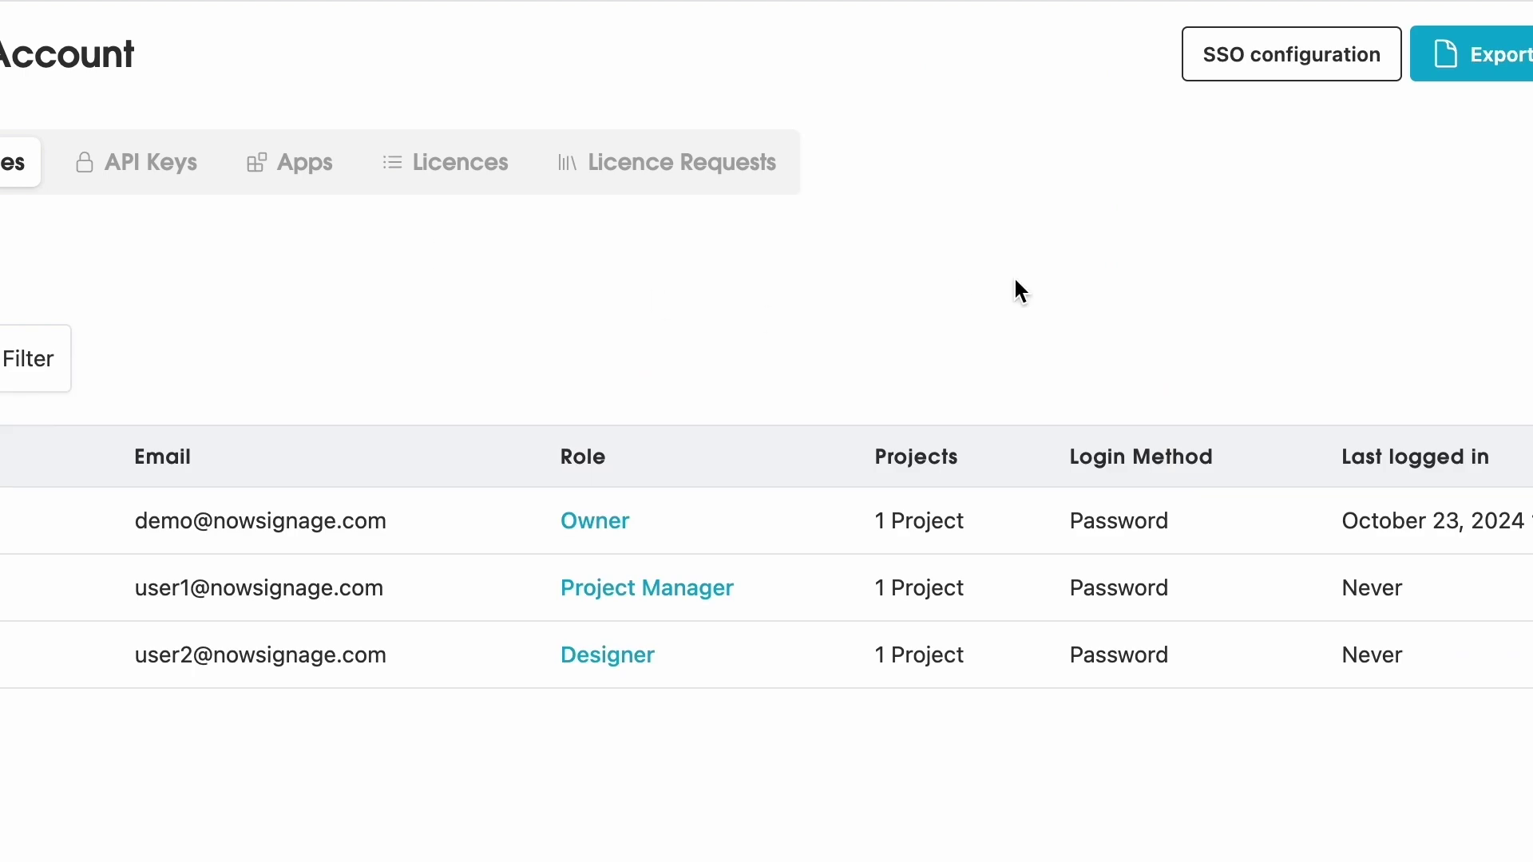
- Open the SSO configuration form and close the first setting's dropdown without changing it
click(1390, 75)
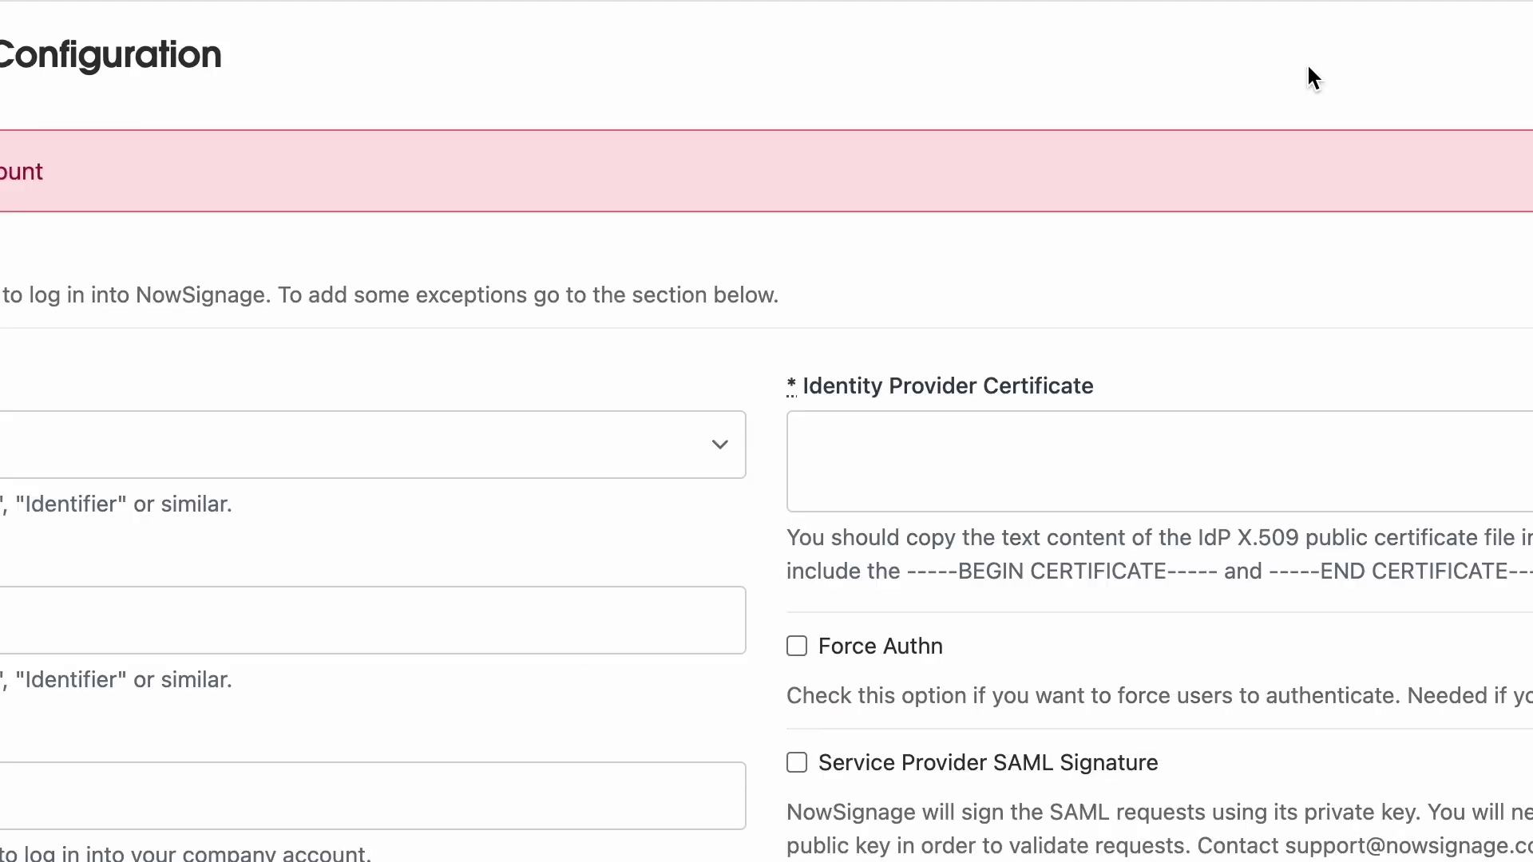
click(188, 447)
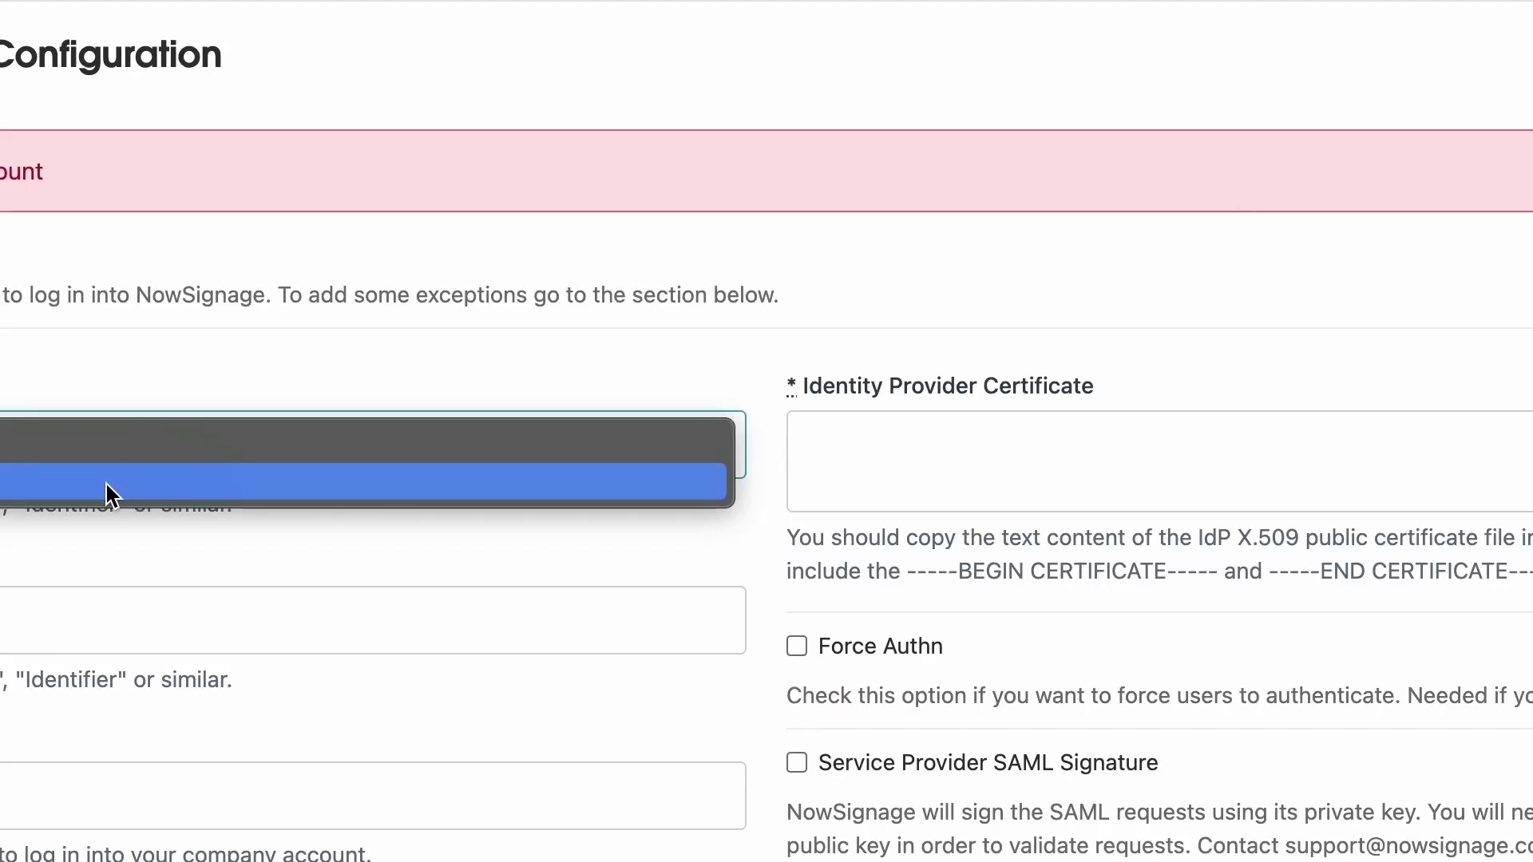
click(168, 392)
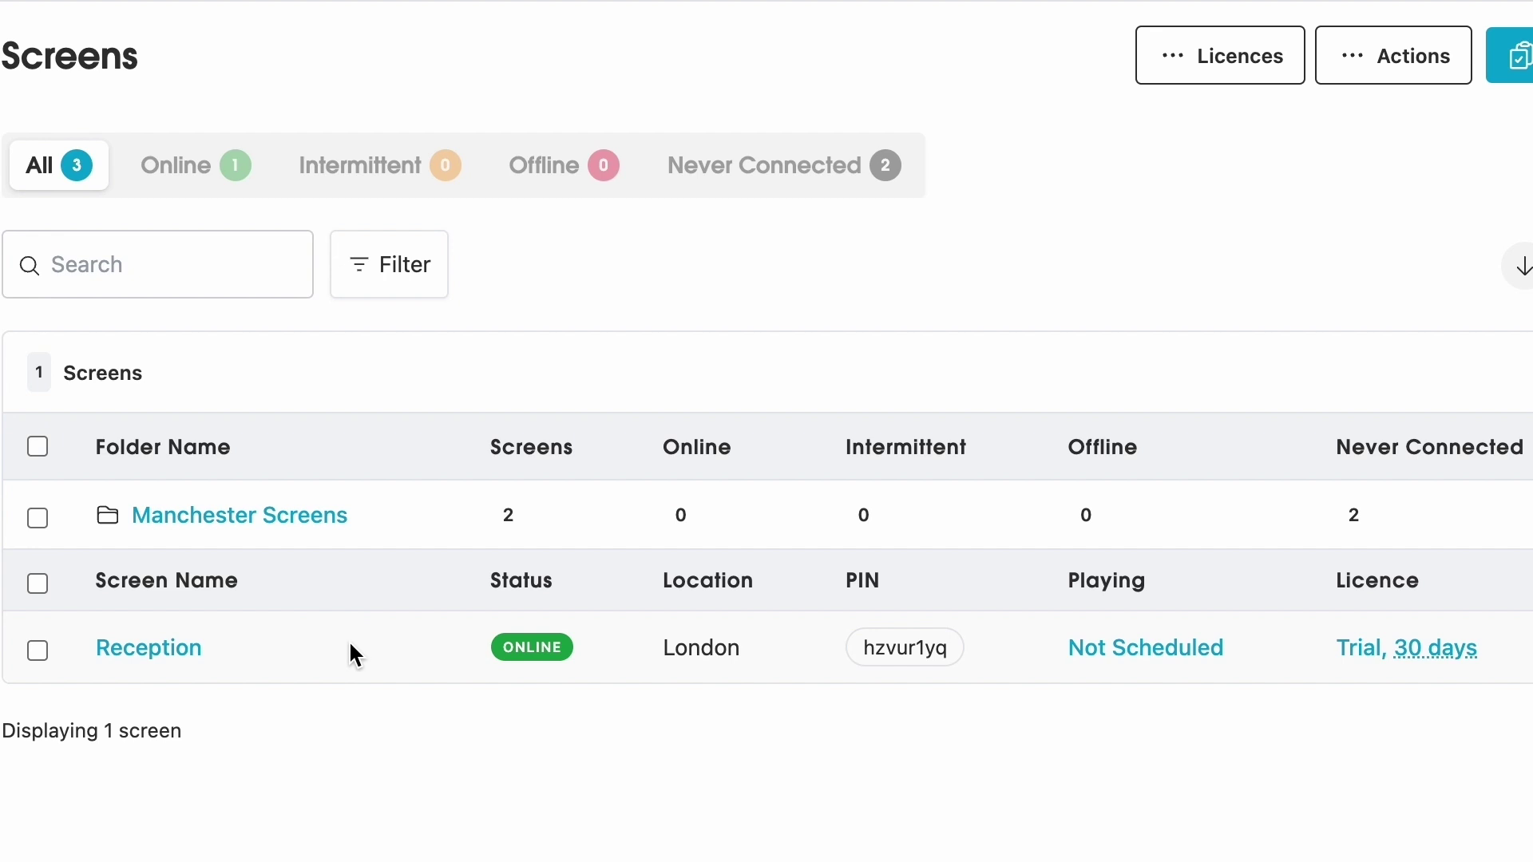
- Search screens for 'london', check its ONLINE badge, then clear the search filter
click(208, 266)
text(london)
key(Return)
click(626, 262)
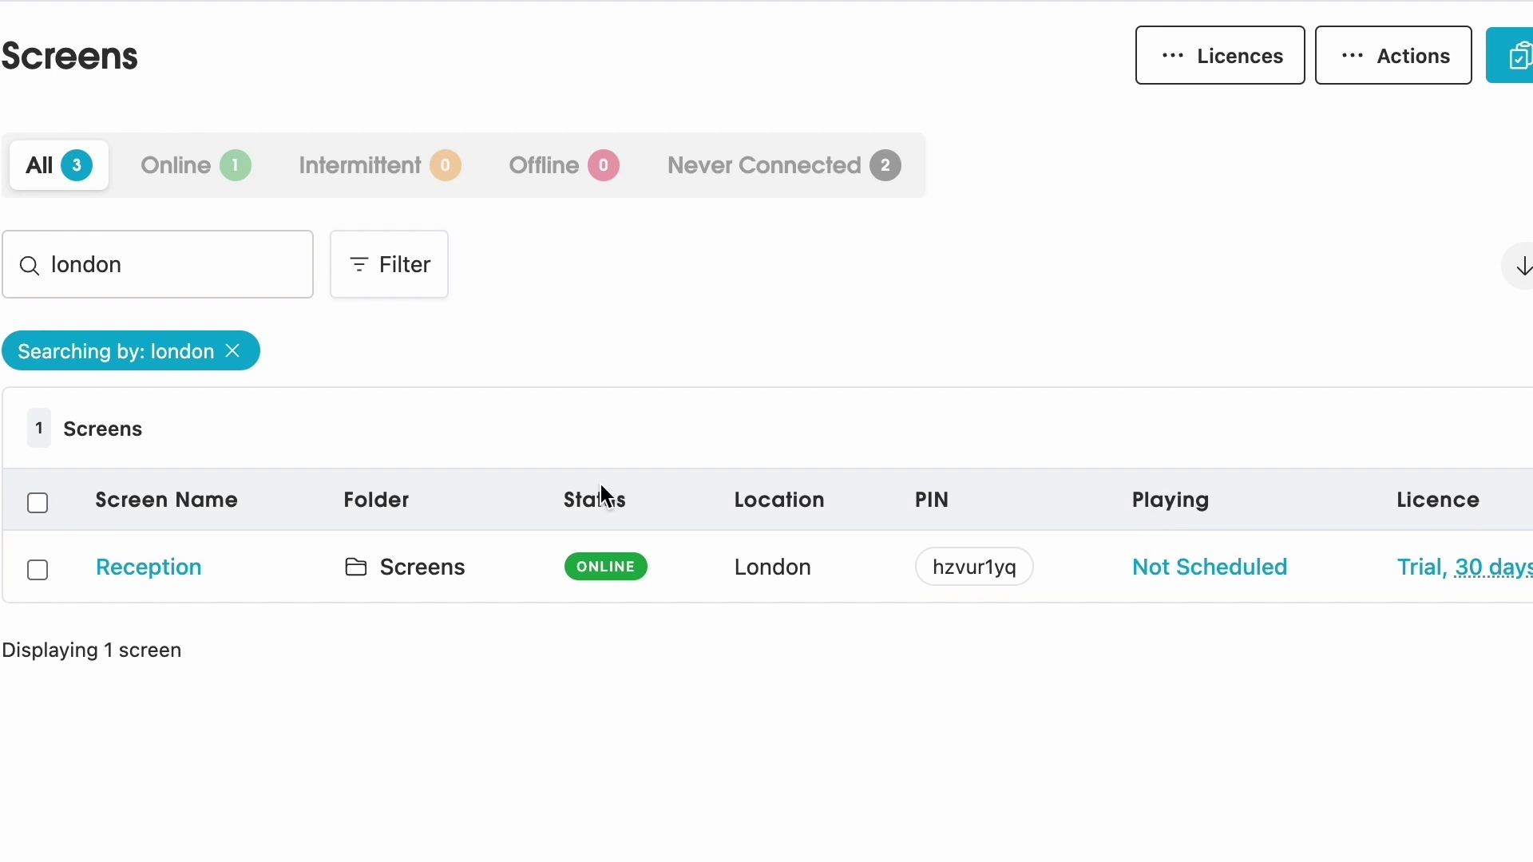
mouse_move(592, 569)
click(232, 351)
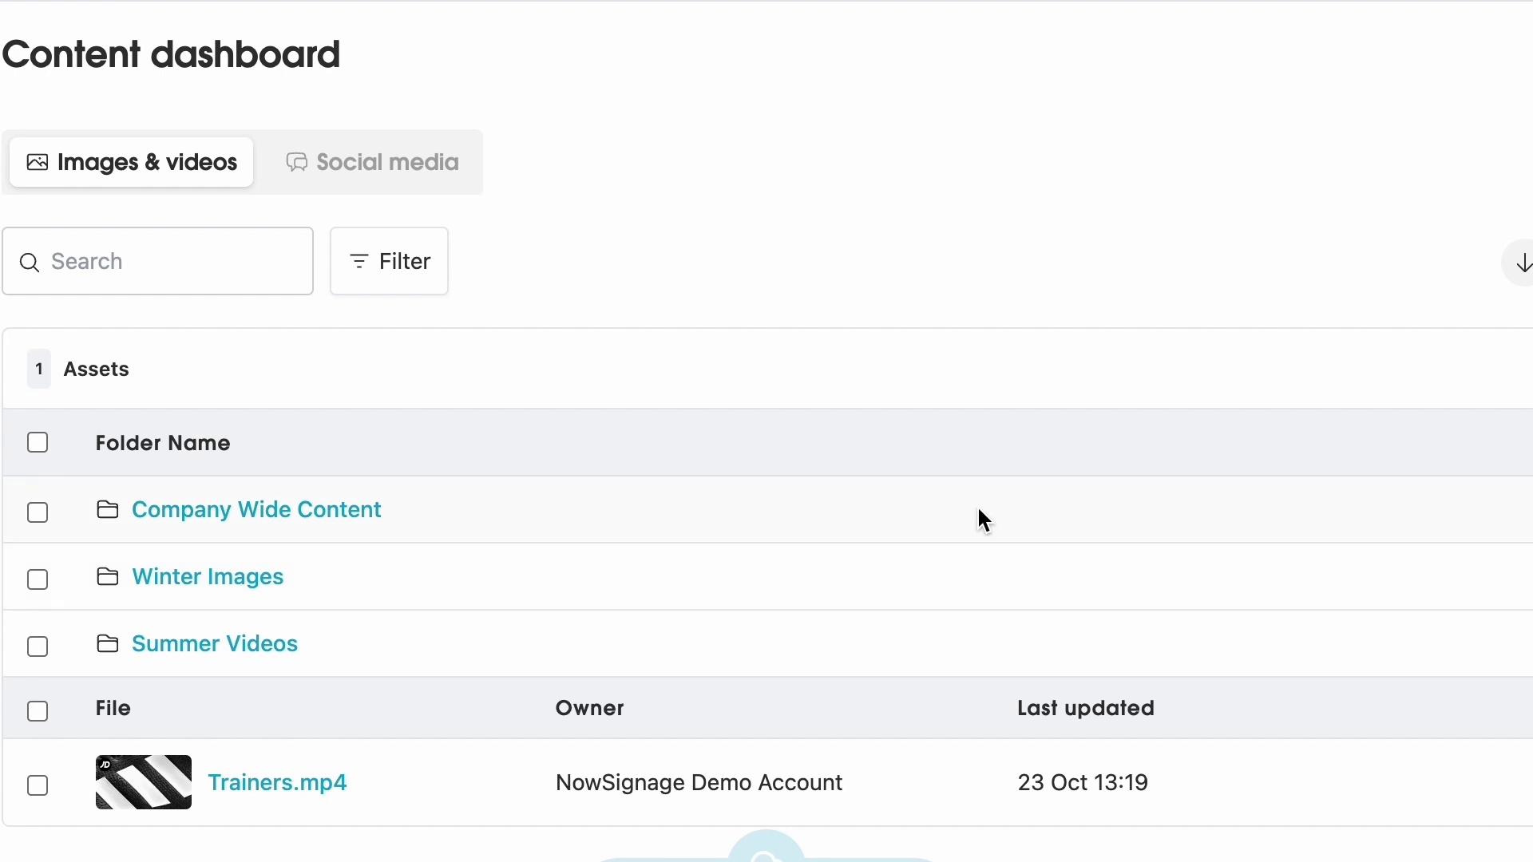
- Upload all nine images and videos from the Landscape folder as new assets
click(765, 850)
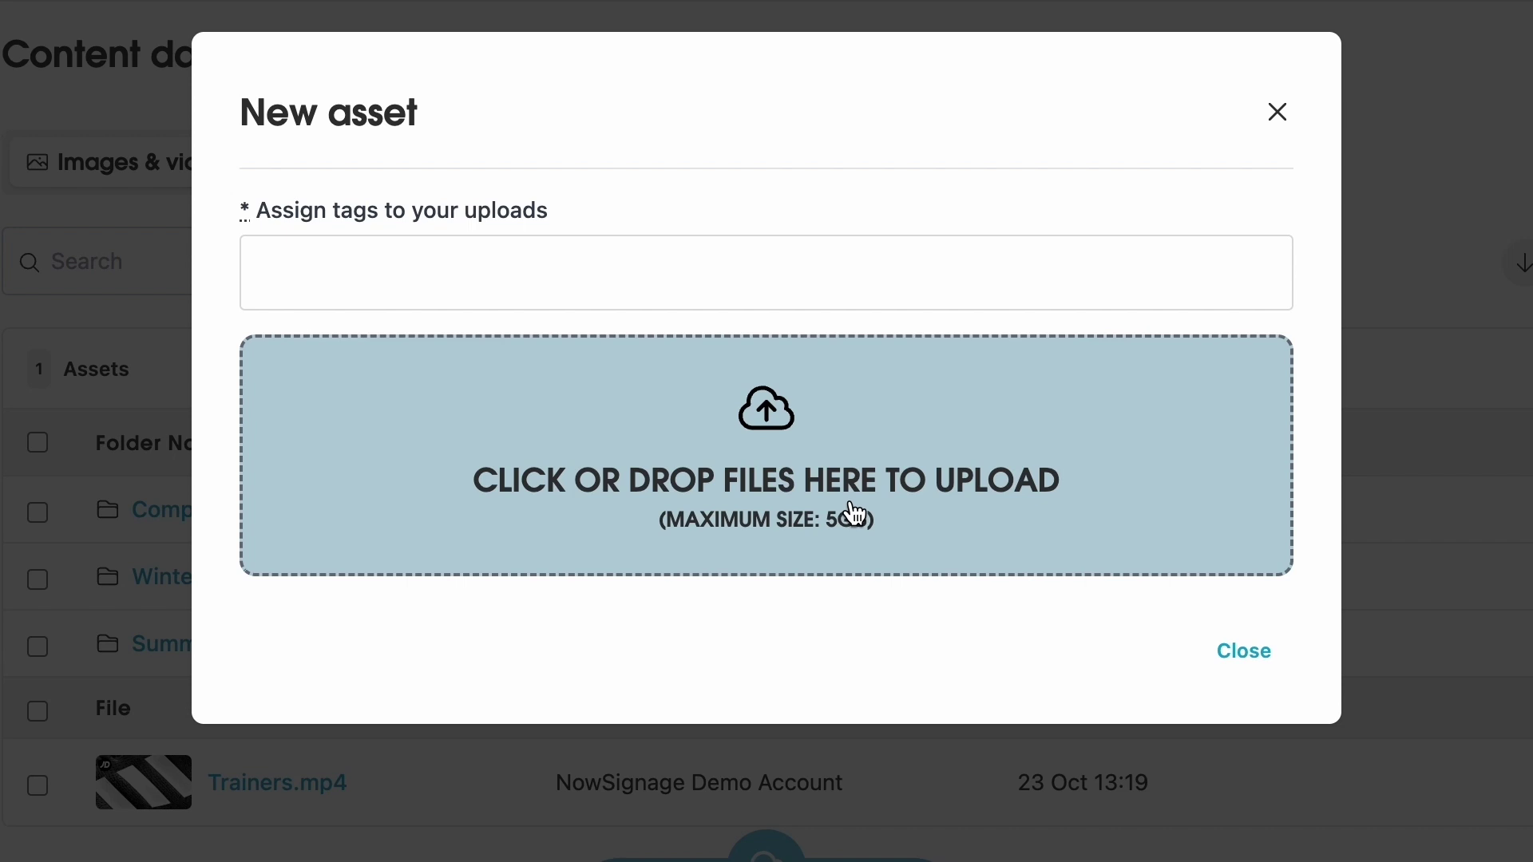
click(802, 475)
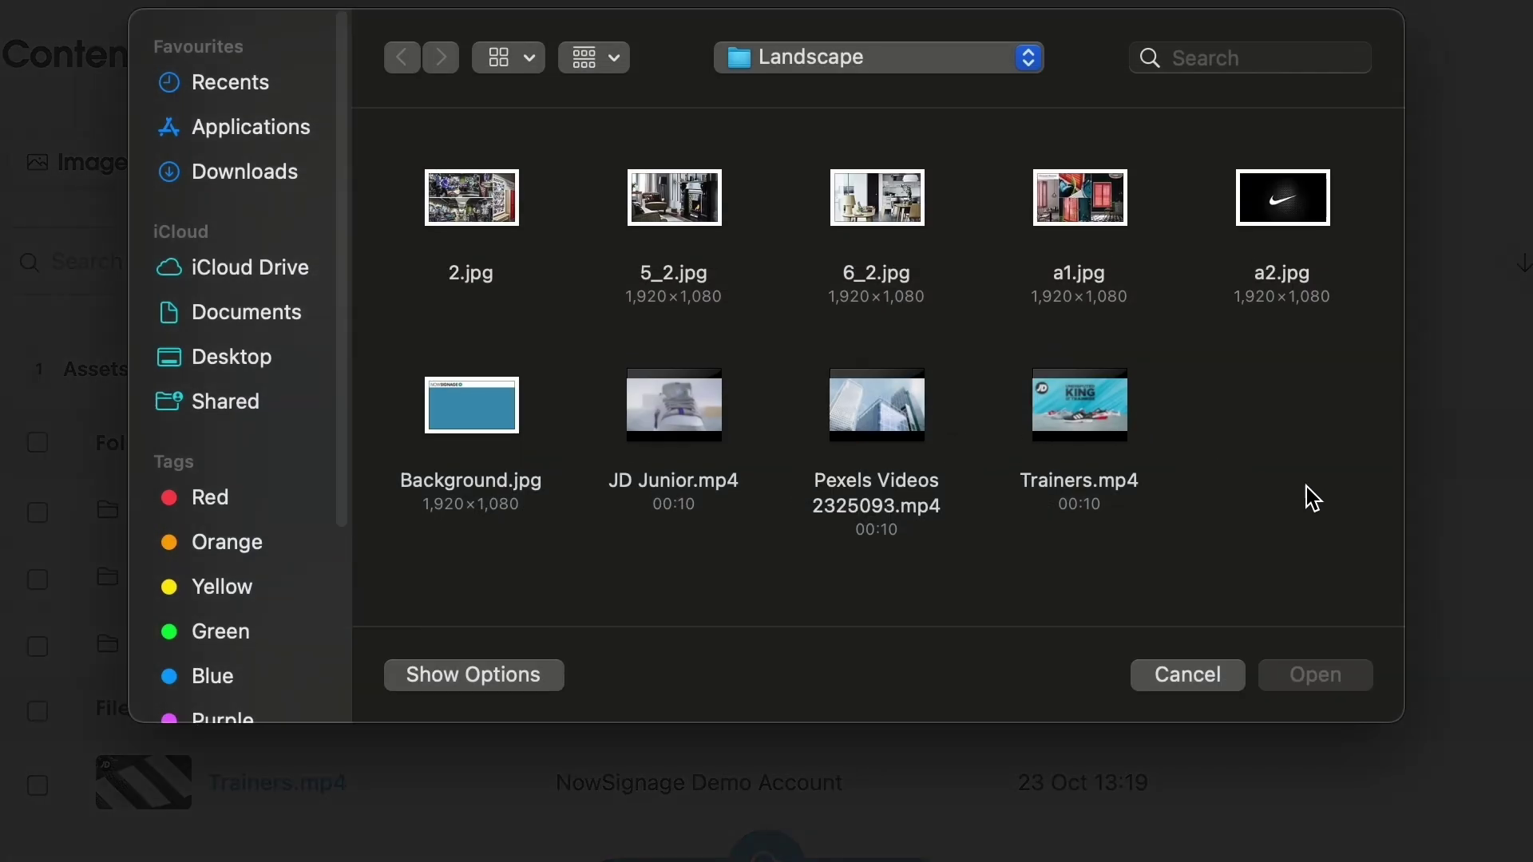
drag(1323, 484, 459, 232)
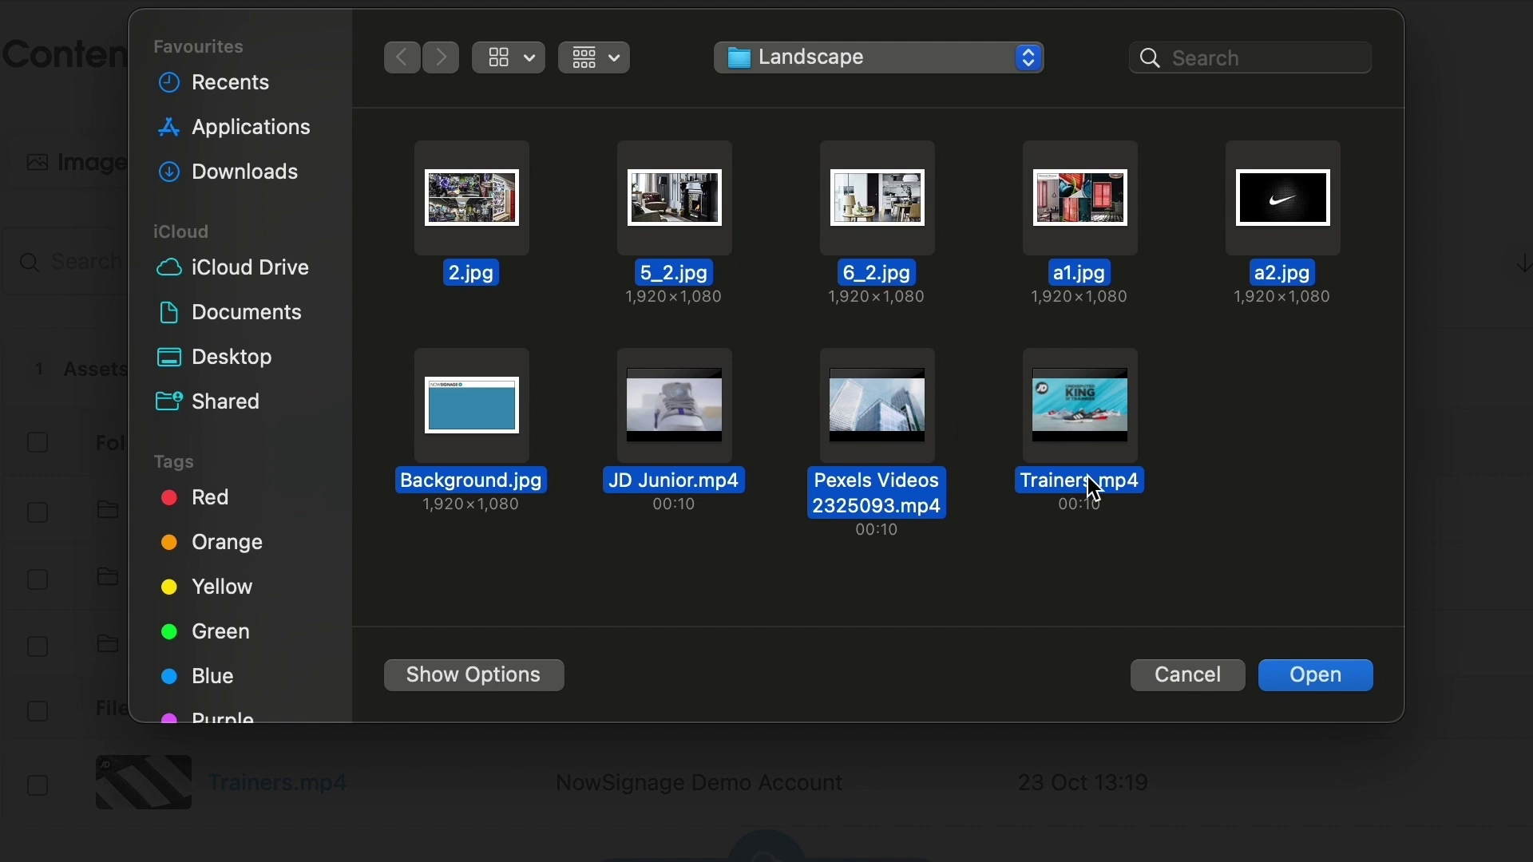
click(1343, 680)
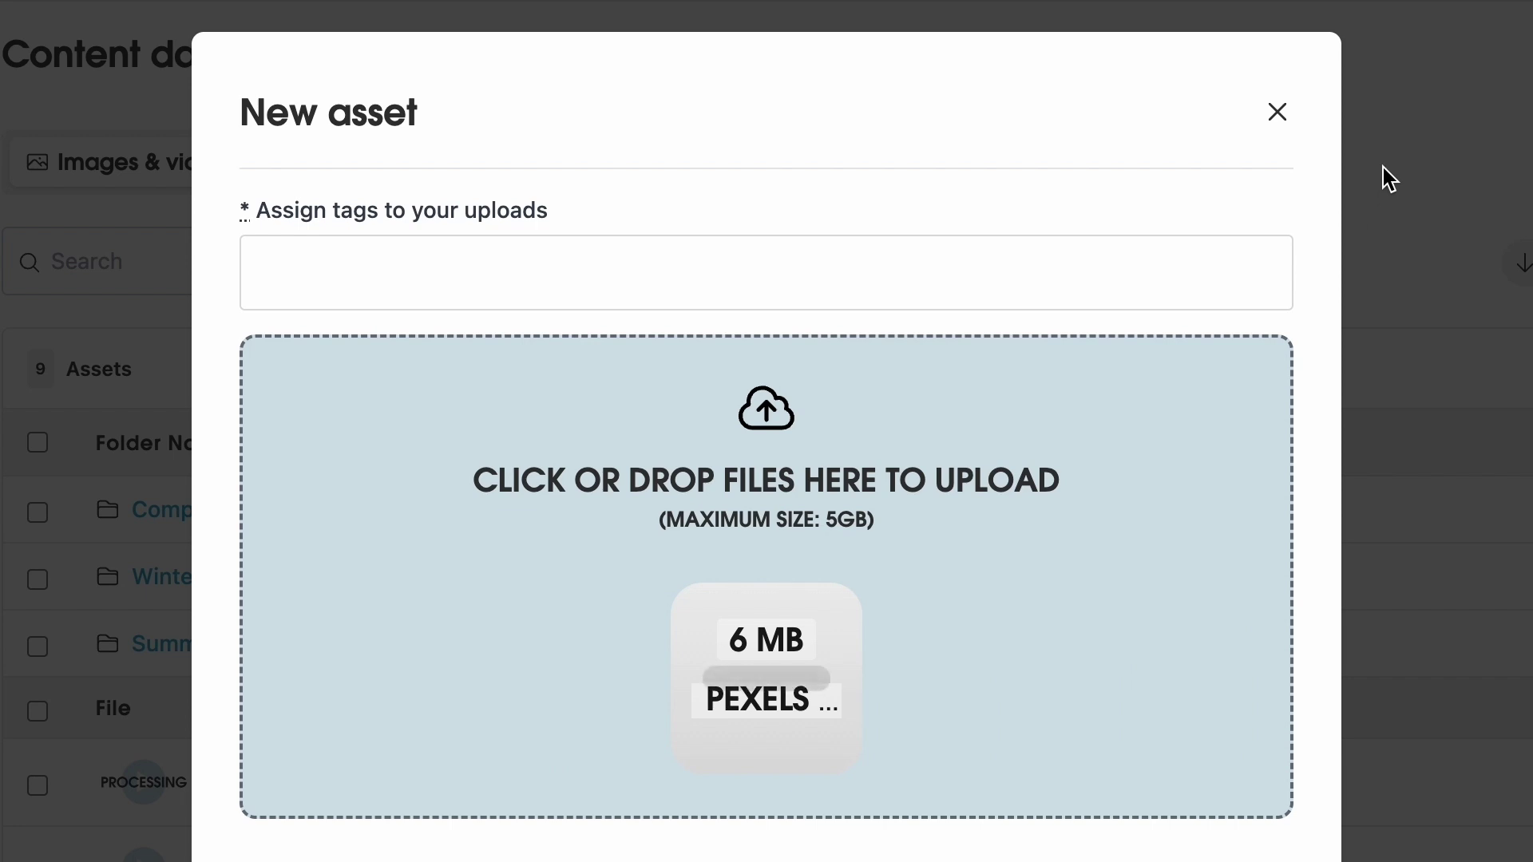
click(1281, 115)
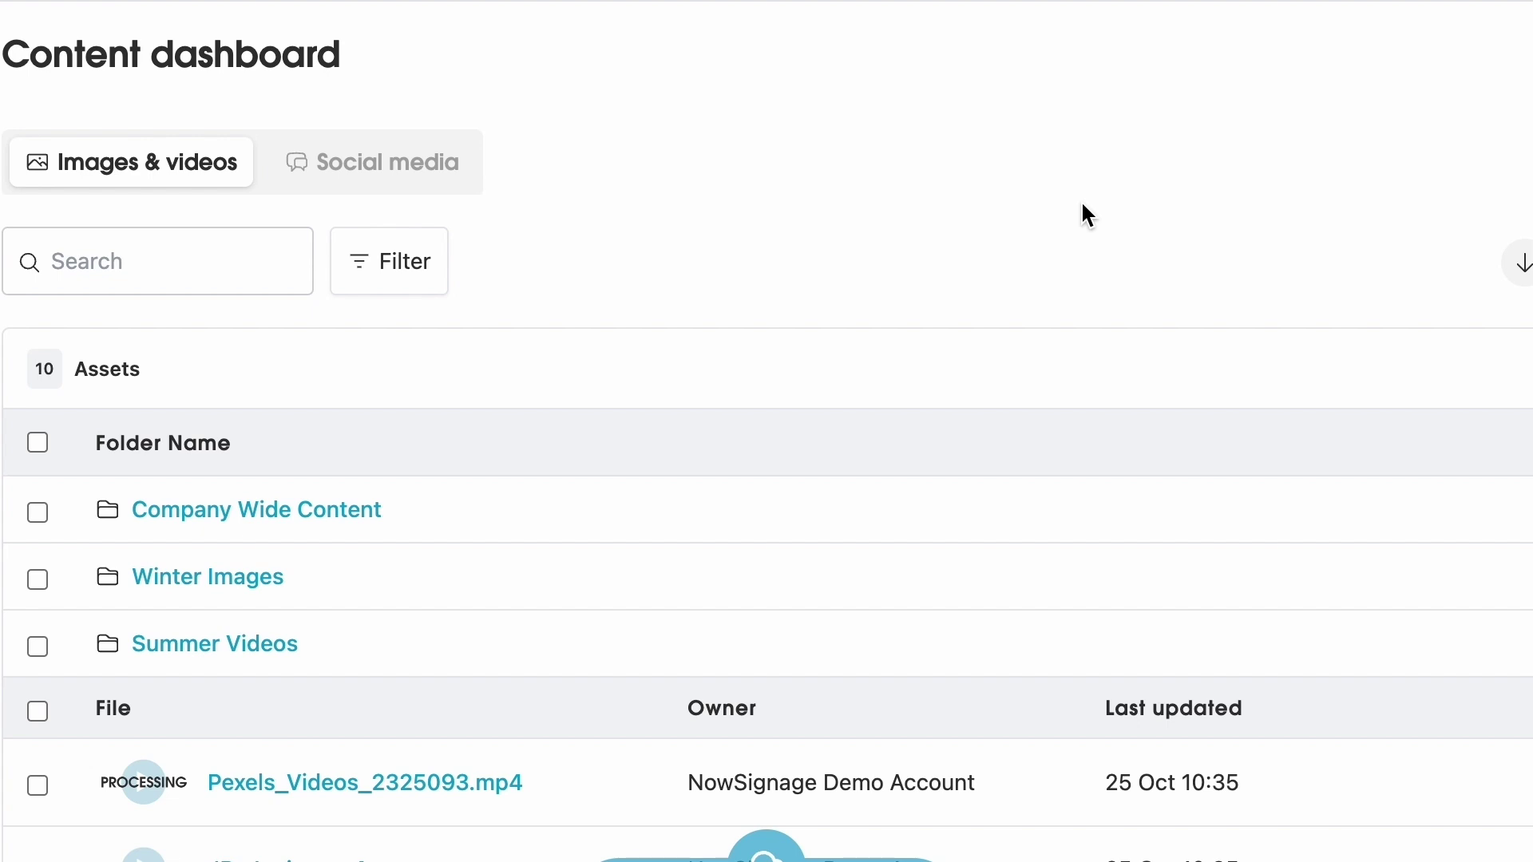
- Preview the 2.jpg details and the Trainers.mp4 video, closing each afterwards
scroll(1084, 206, down, 10)
scroll(1084, 206, up, 3)
scroll(1087, 214, down, 3)
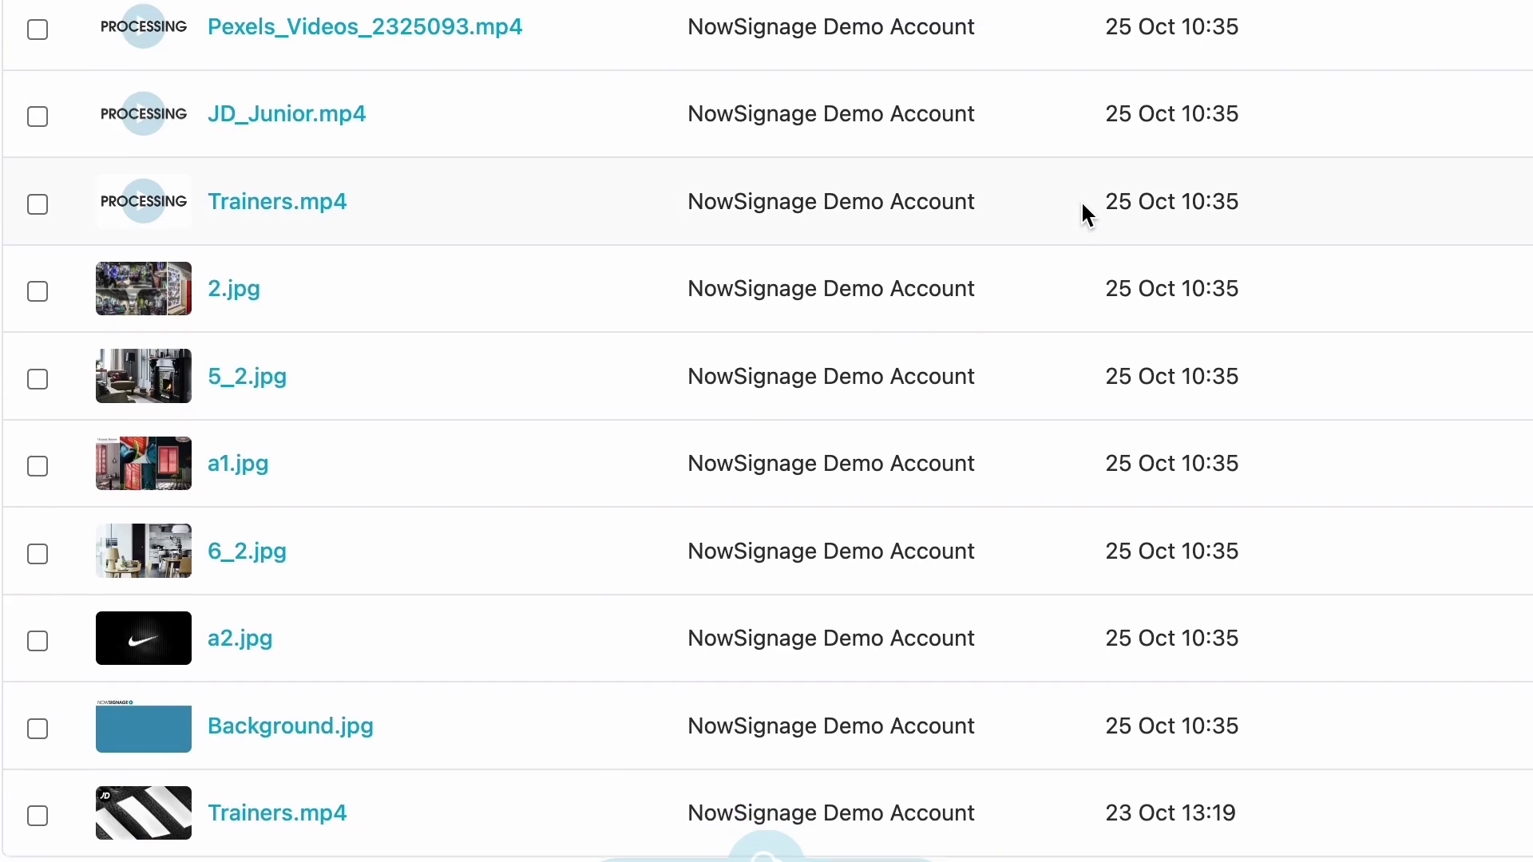
click(148, 297)
scroll(426, 321, down, 3)
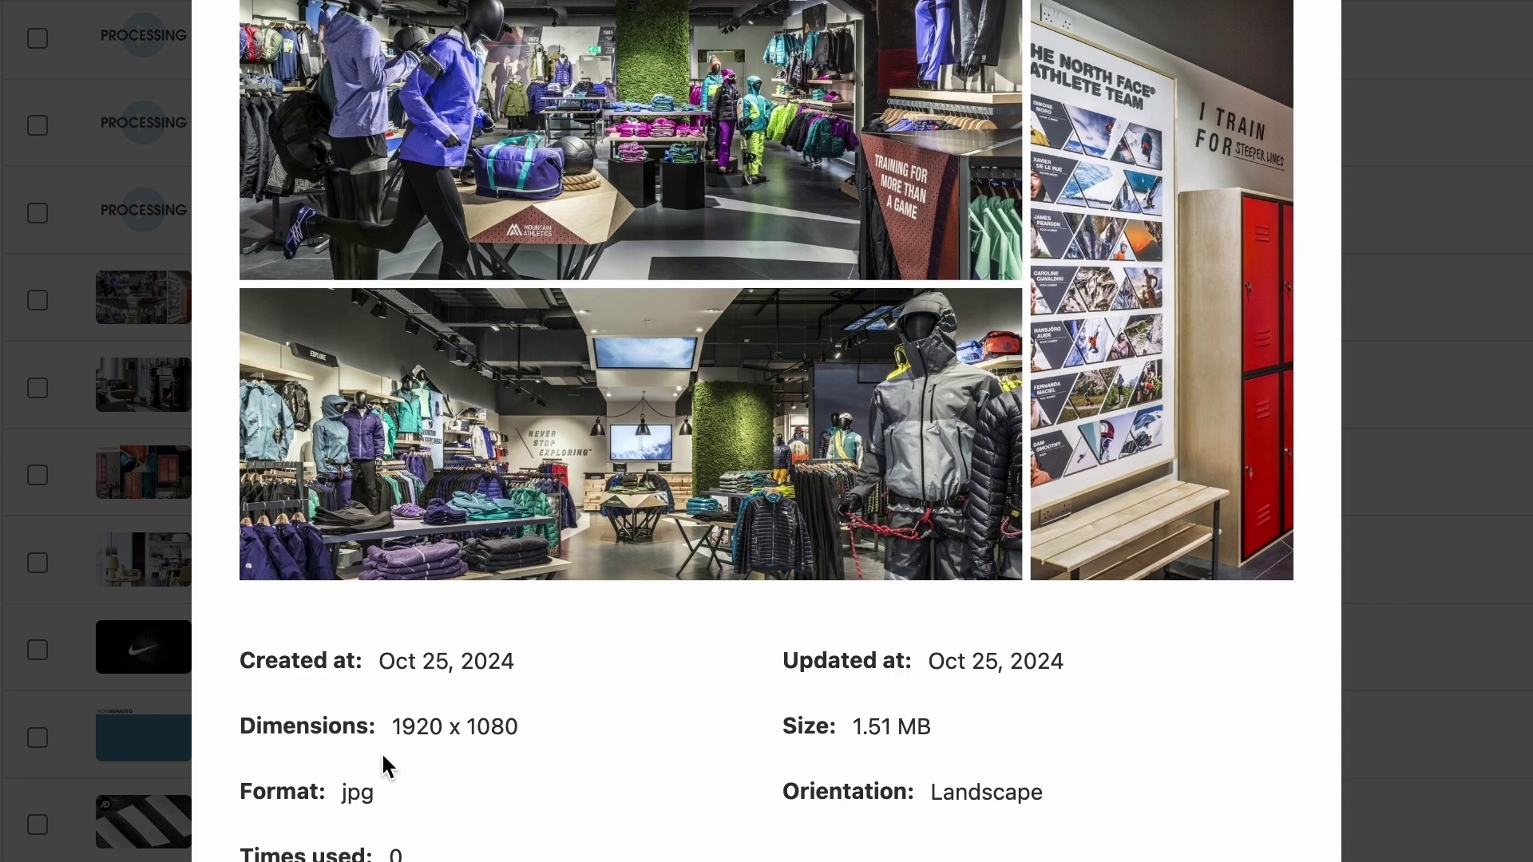
click(154, 713)
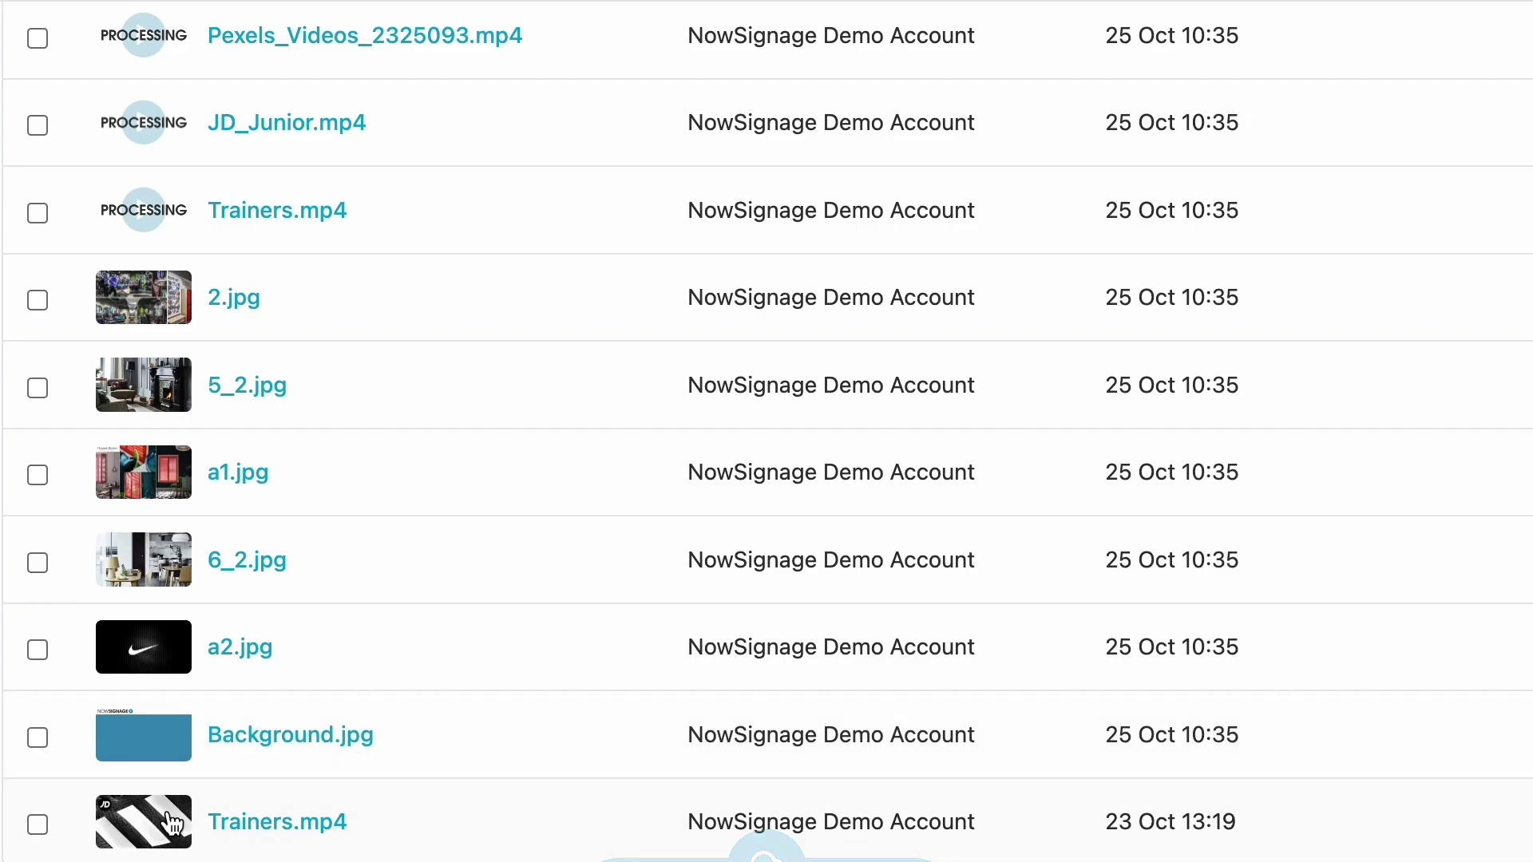
click(160, 816)
click(1492, 417)
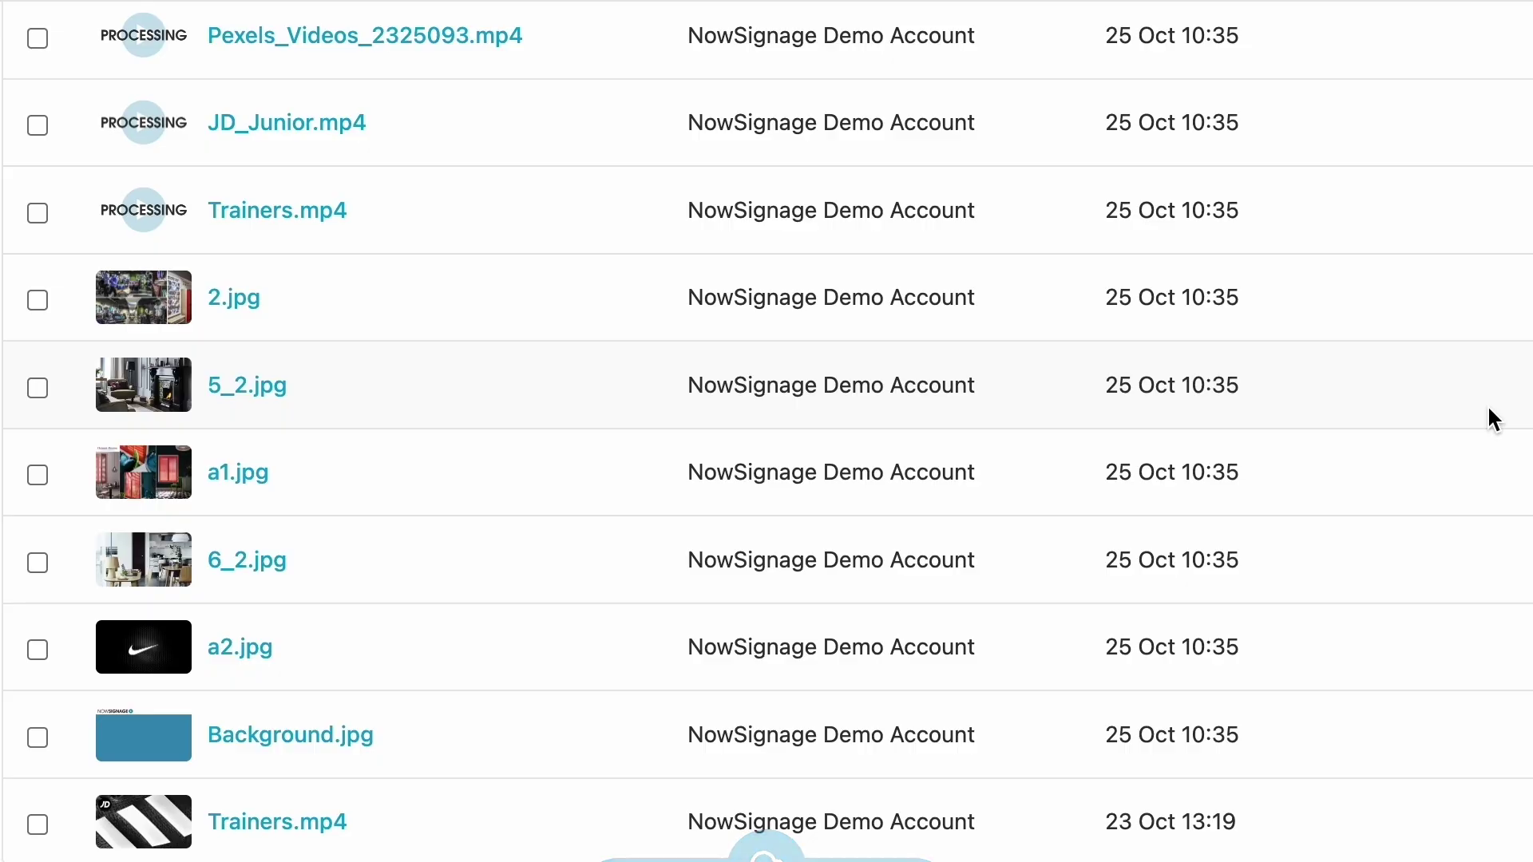
scroll(1492, 418, up, 3)
scroll(392, 355, up, 3)
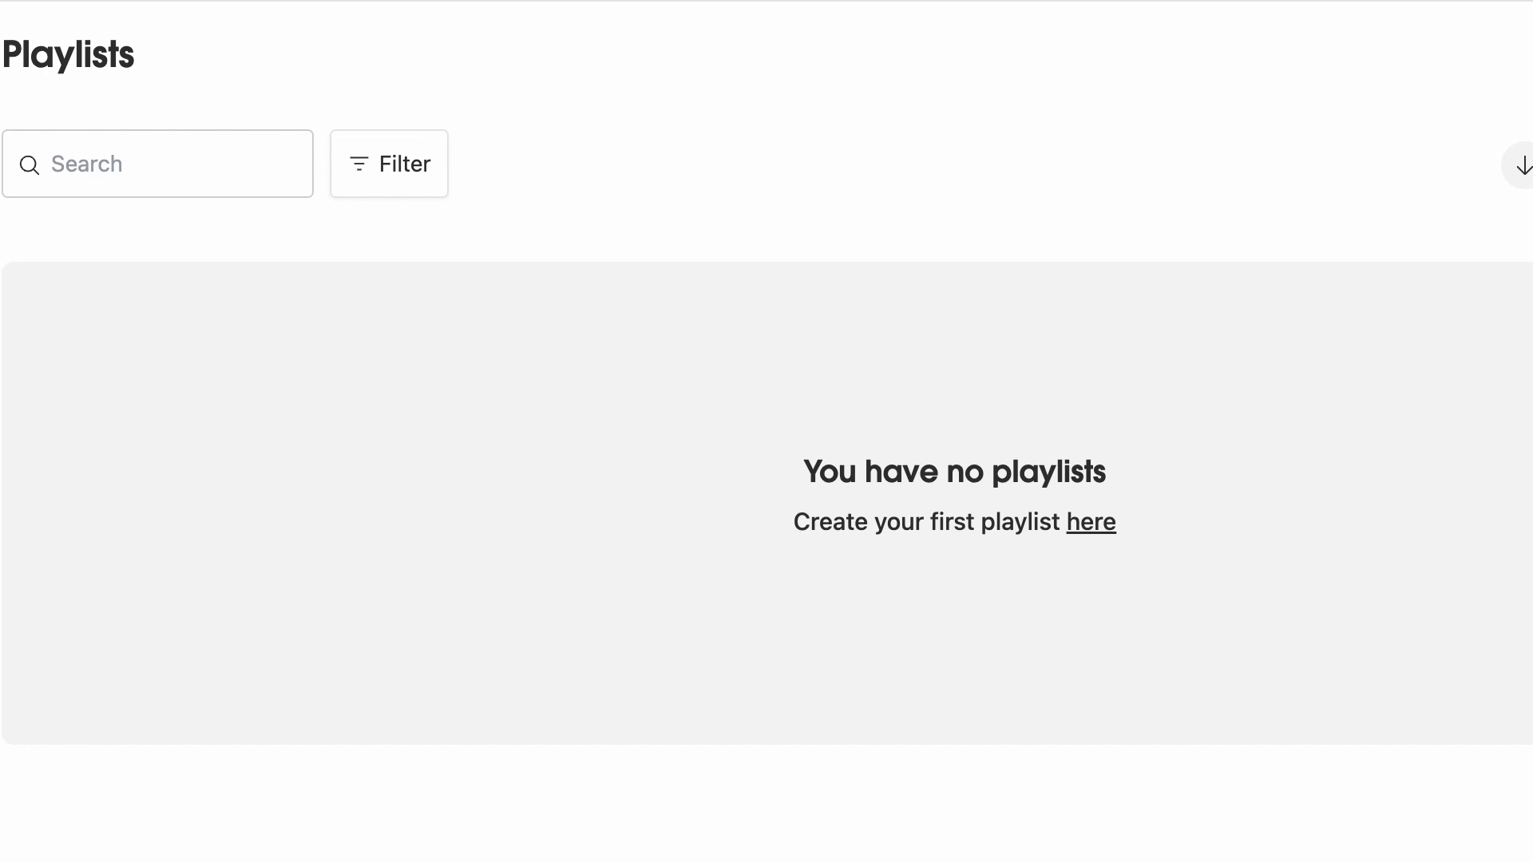
- Create a playlist named 'Mornings'
click(1090, 521)
click(776, 253)
text(M)
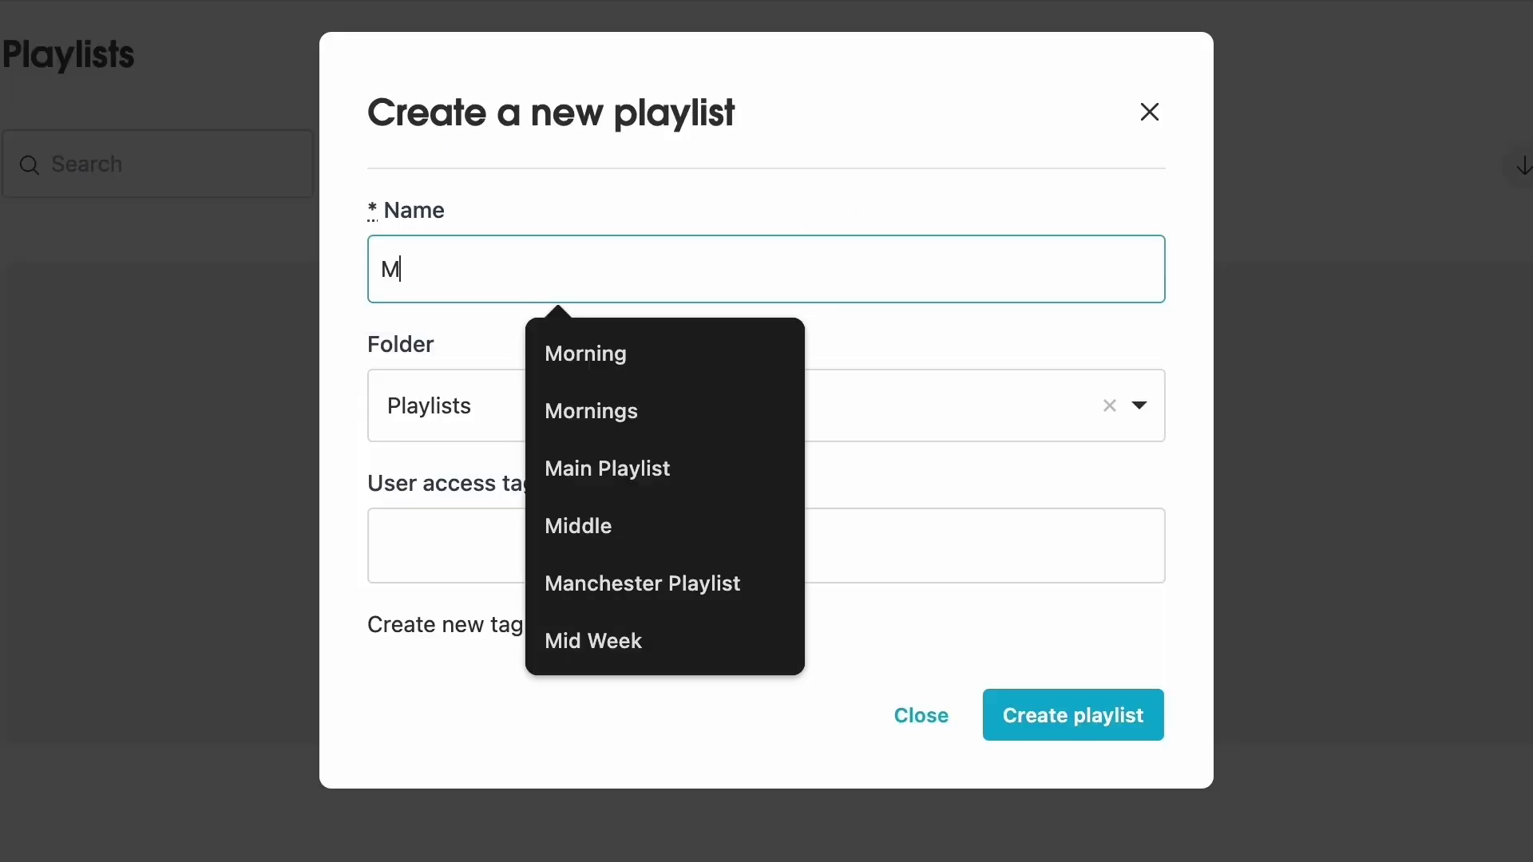
text(ornings)
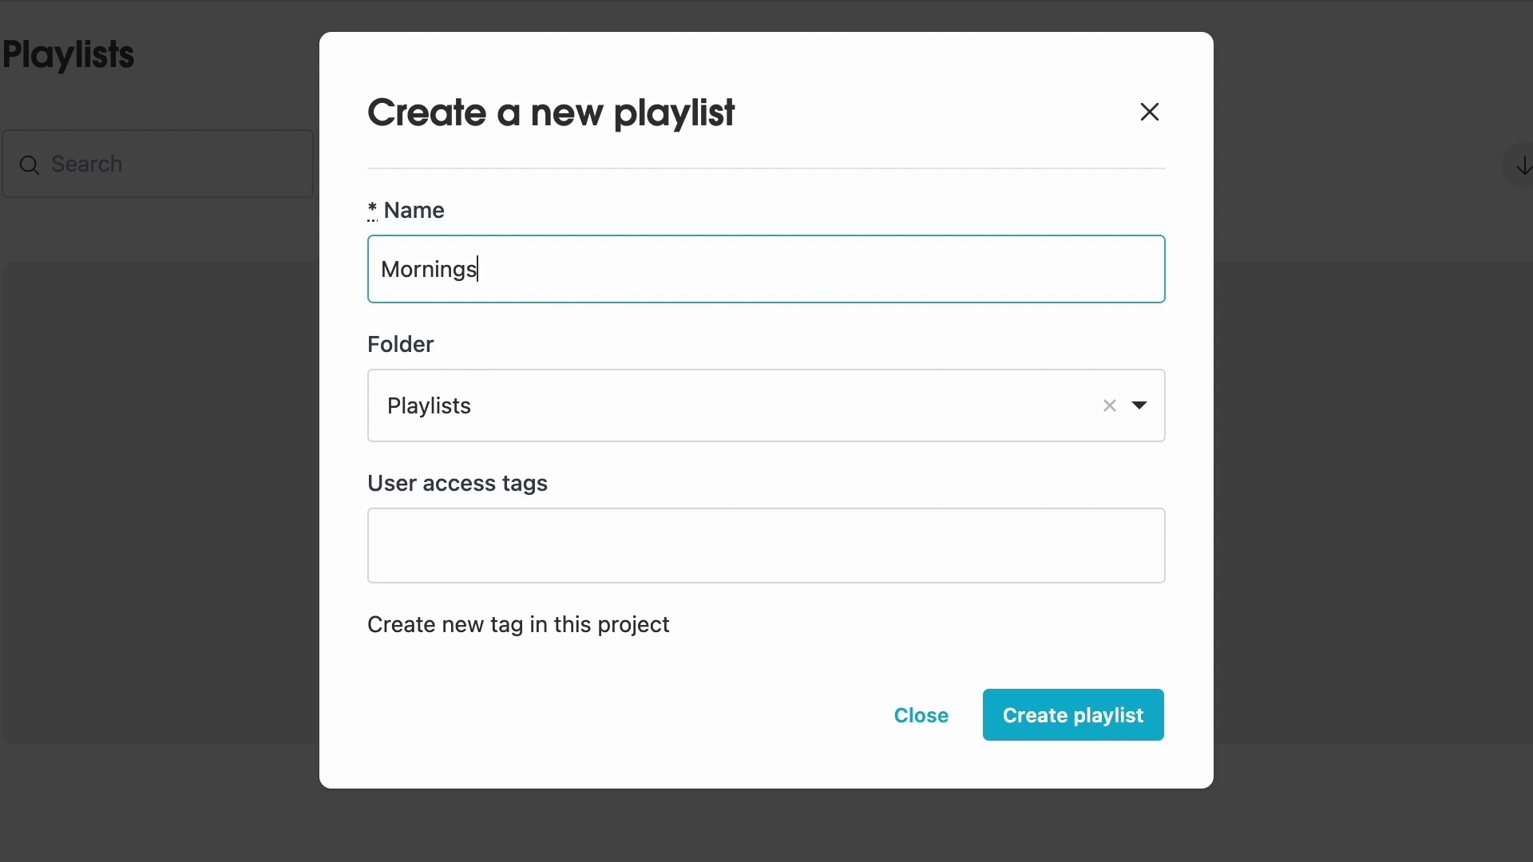
key(Return)
key(super+bracketleft)
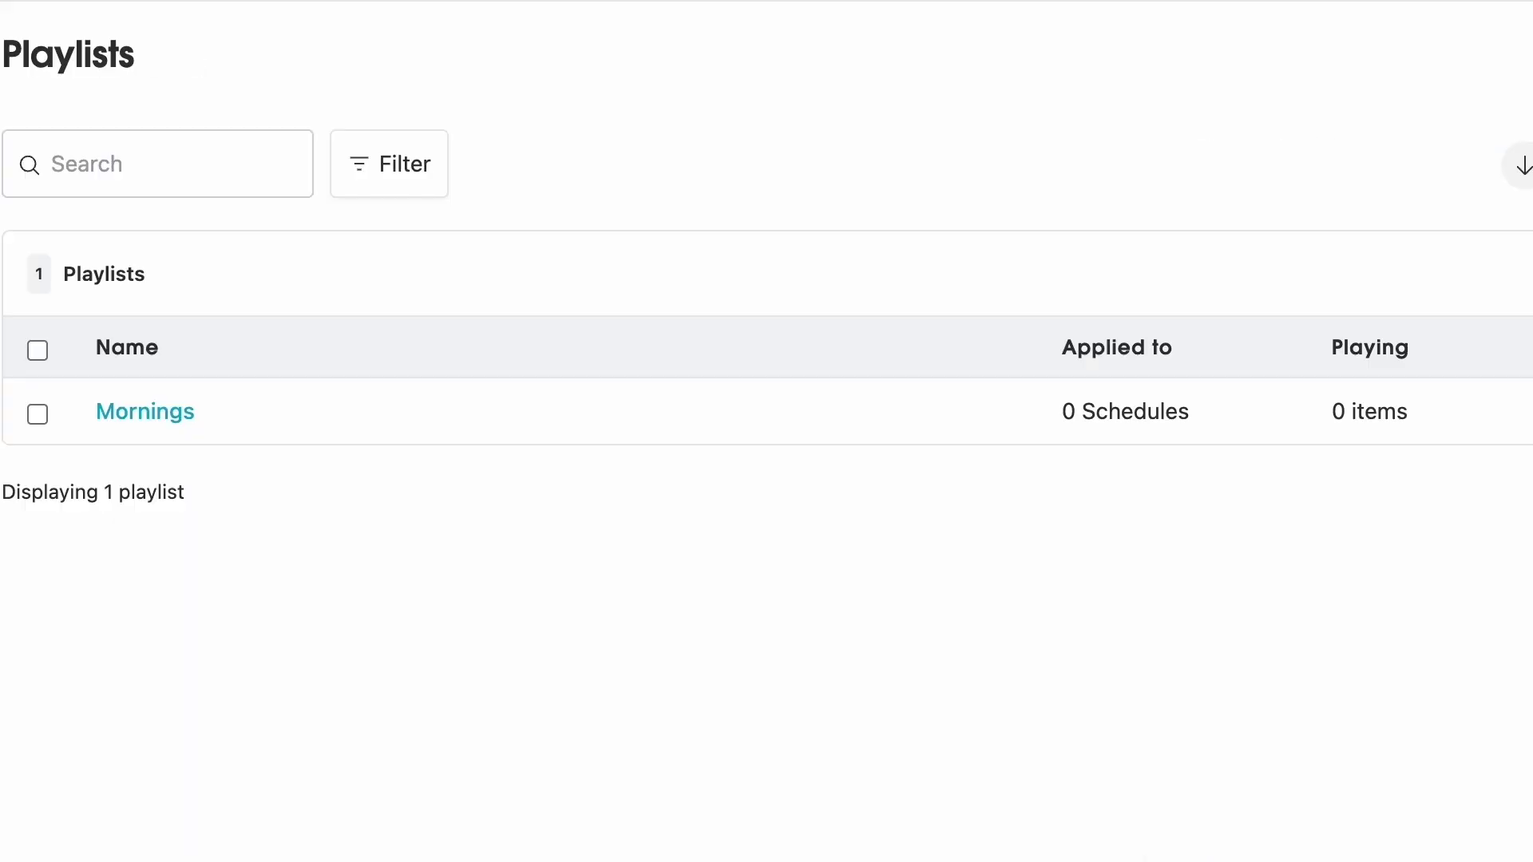
- Create a second playlist named 'Afternoons', then open Mornings for editing
key(n)
click(756, 249)
text(Afternoons)
key(Return)
key(super+bracketleft)
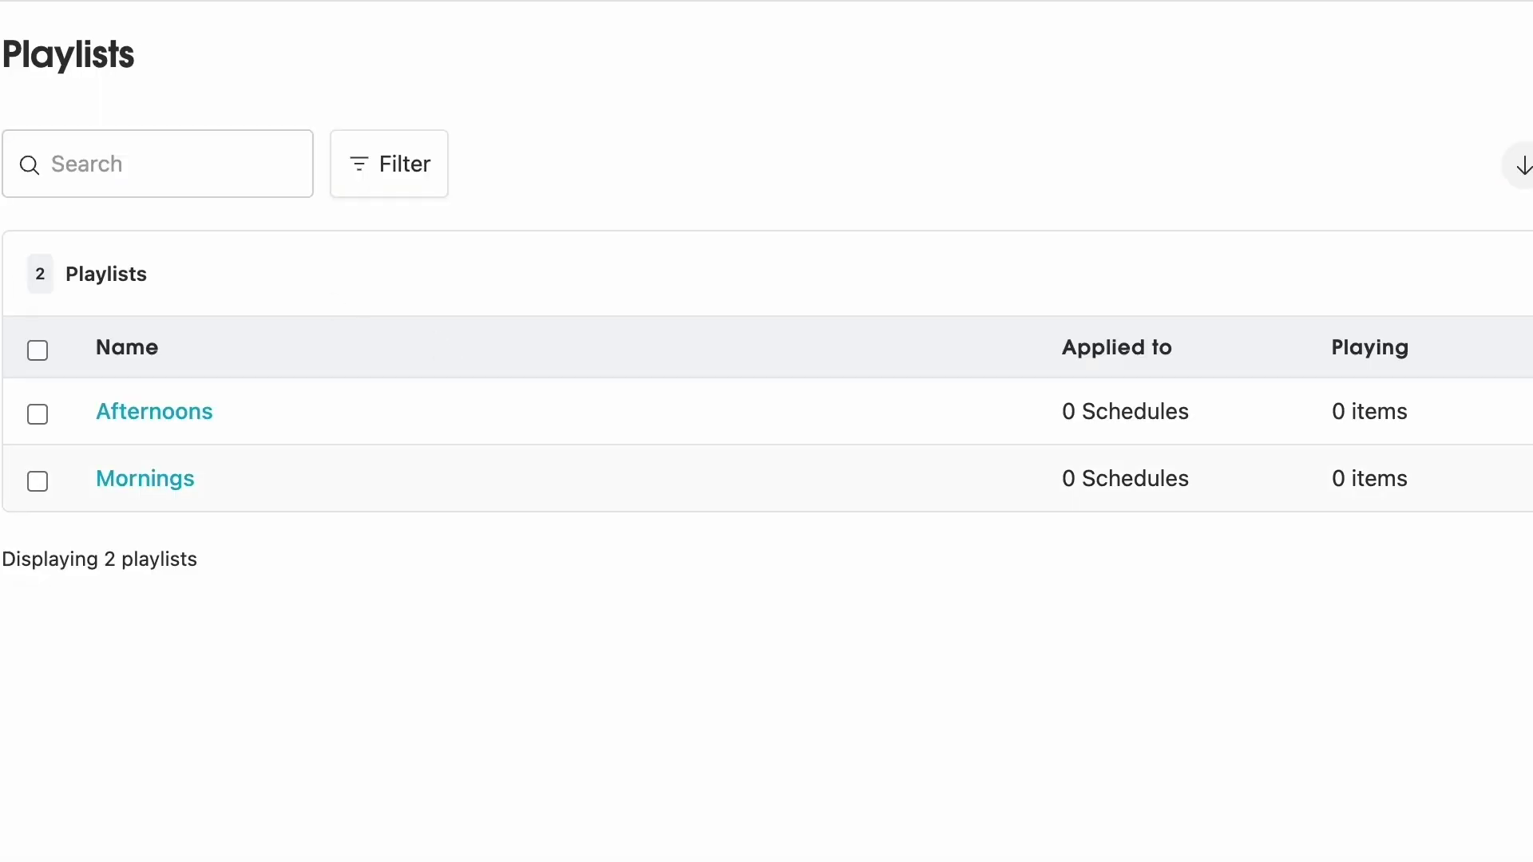
click(803, 479)
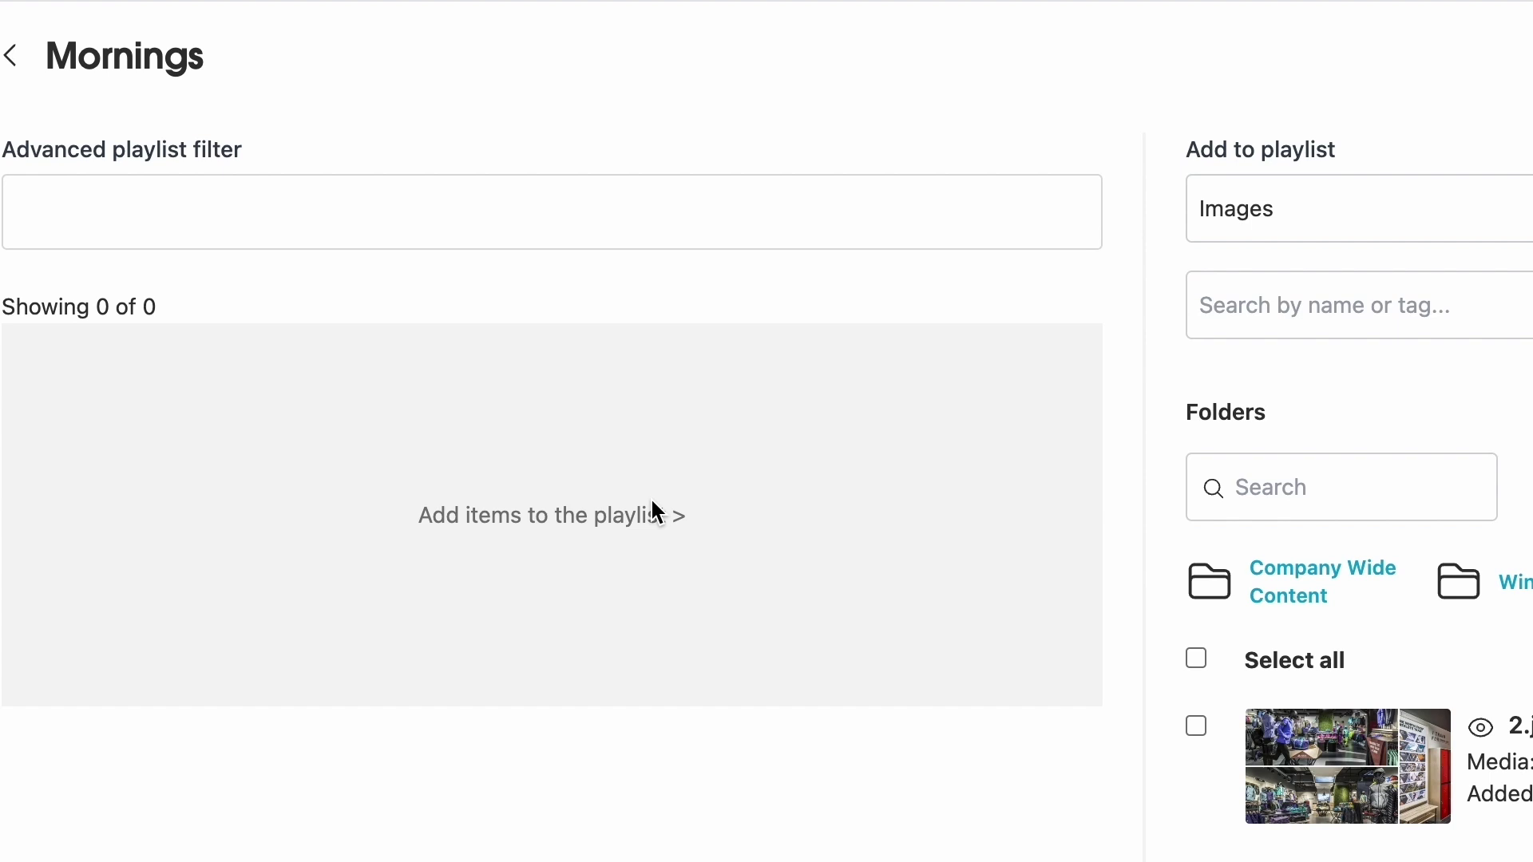
- Filter the image assets by '_2' and preview 5_2.jpg
click(1426, 231)
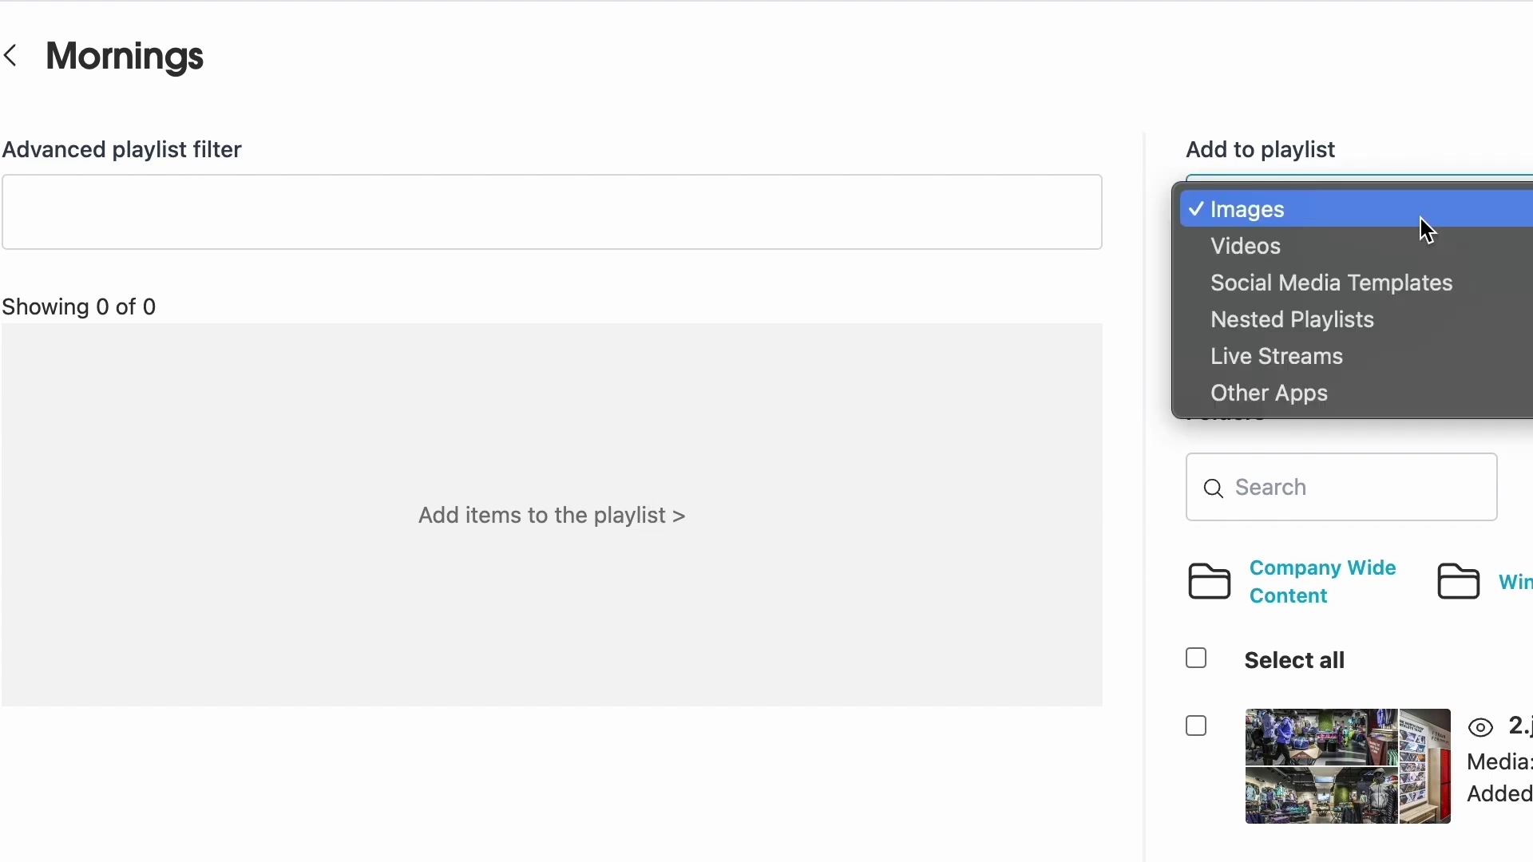
click(1401, 245)
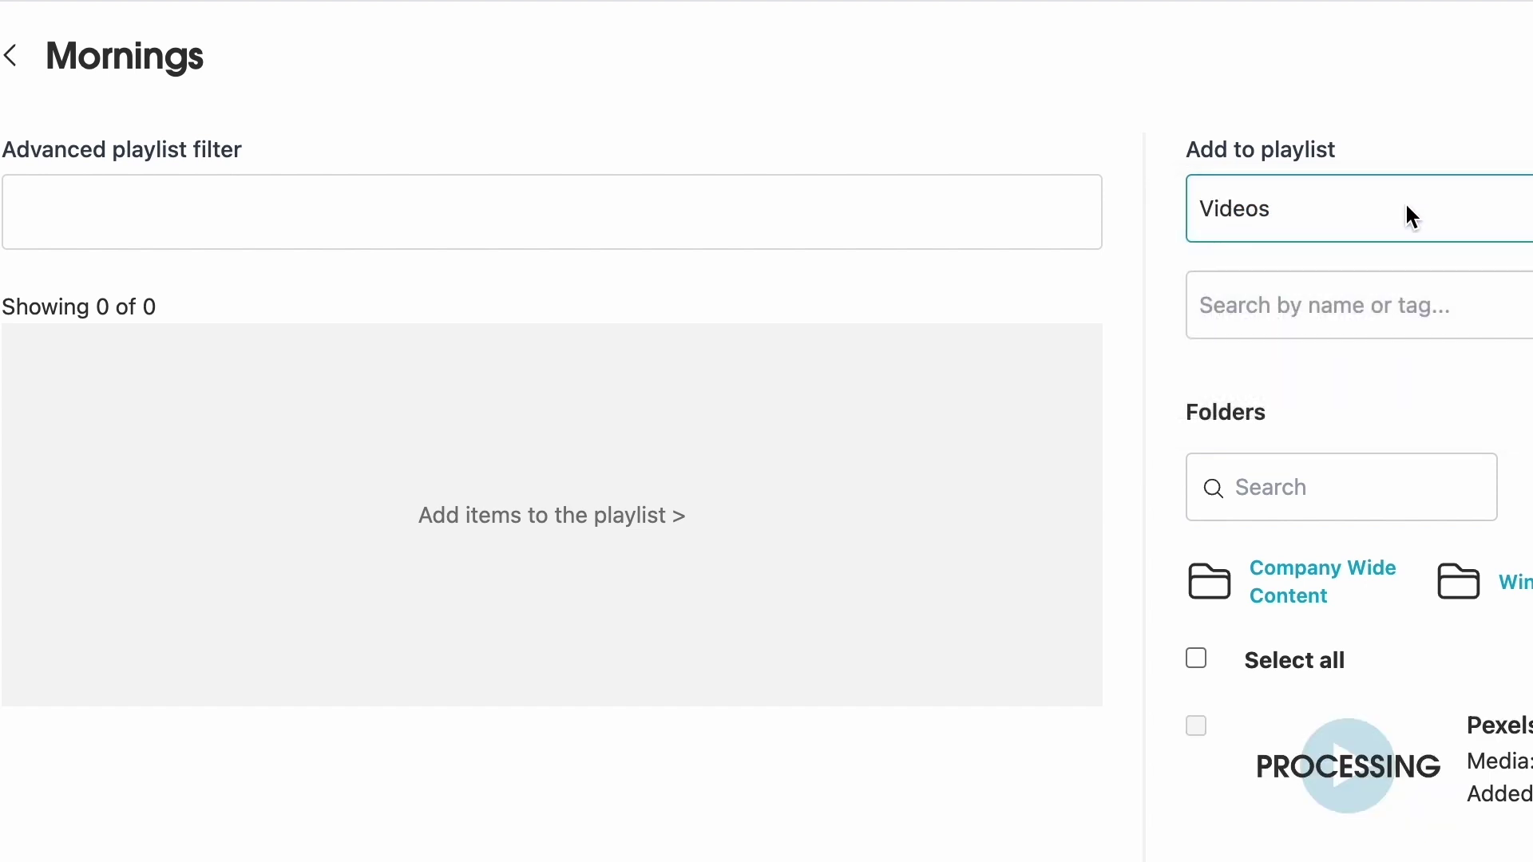
click(1405, 206)
click(1405, 171)
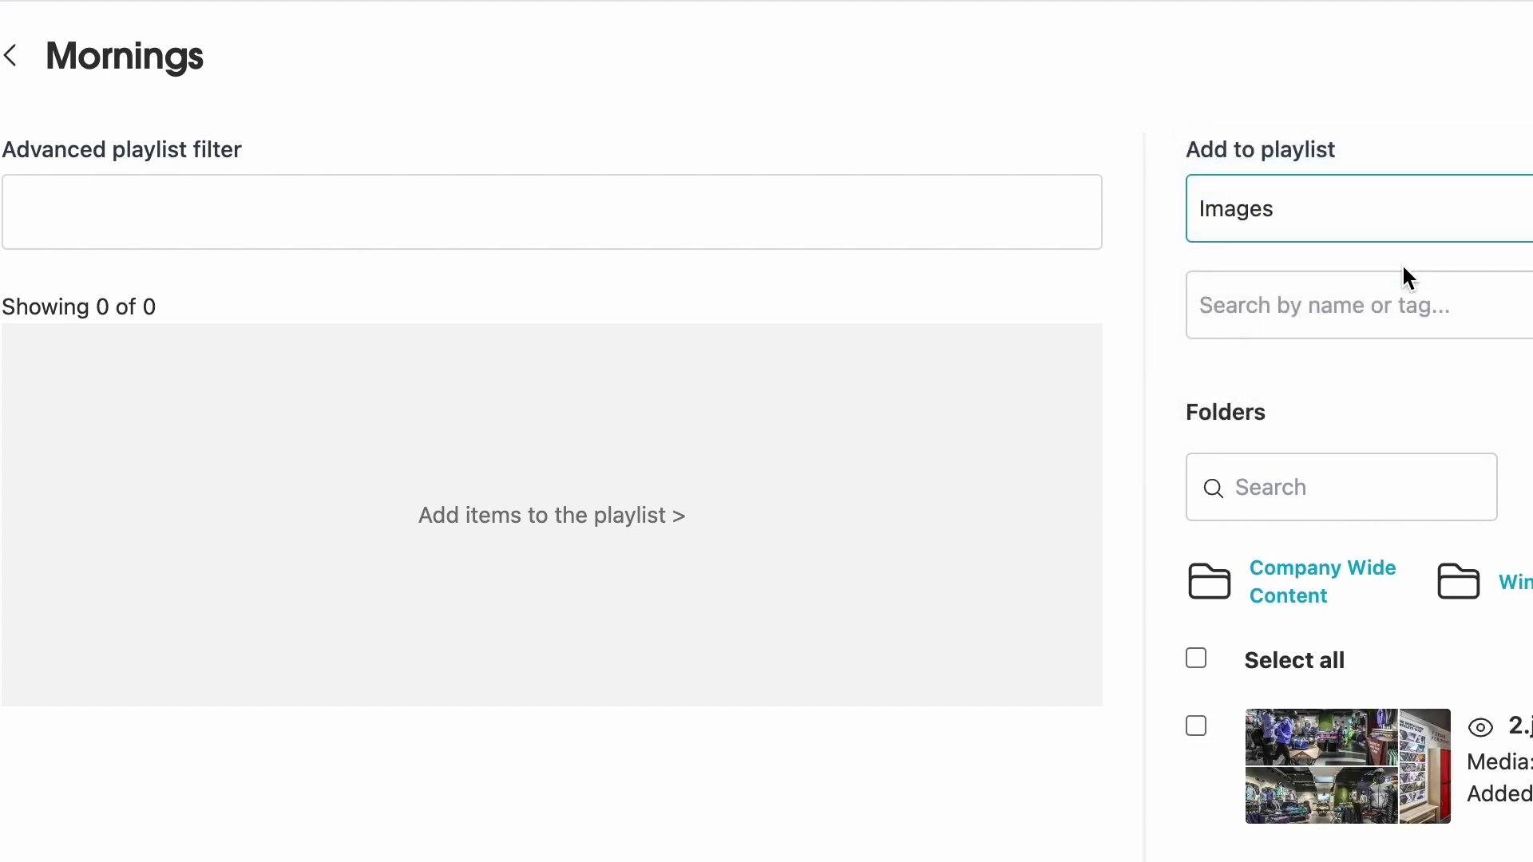
click(1391, 307)
text(_2)
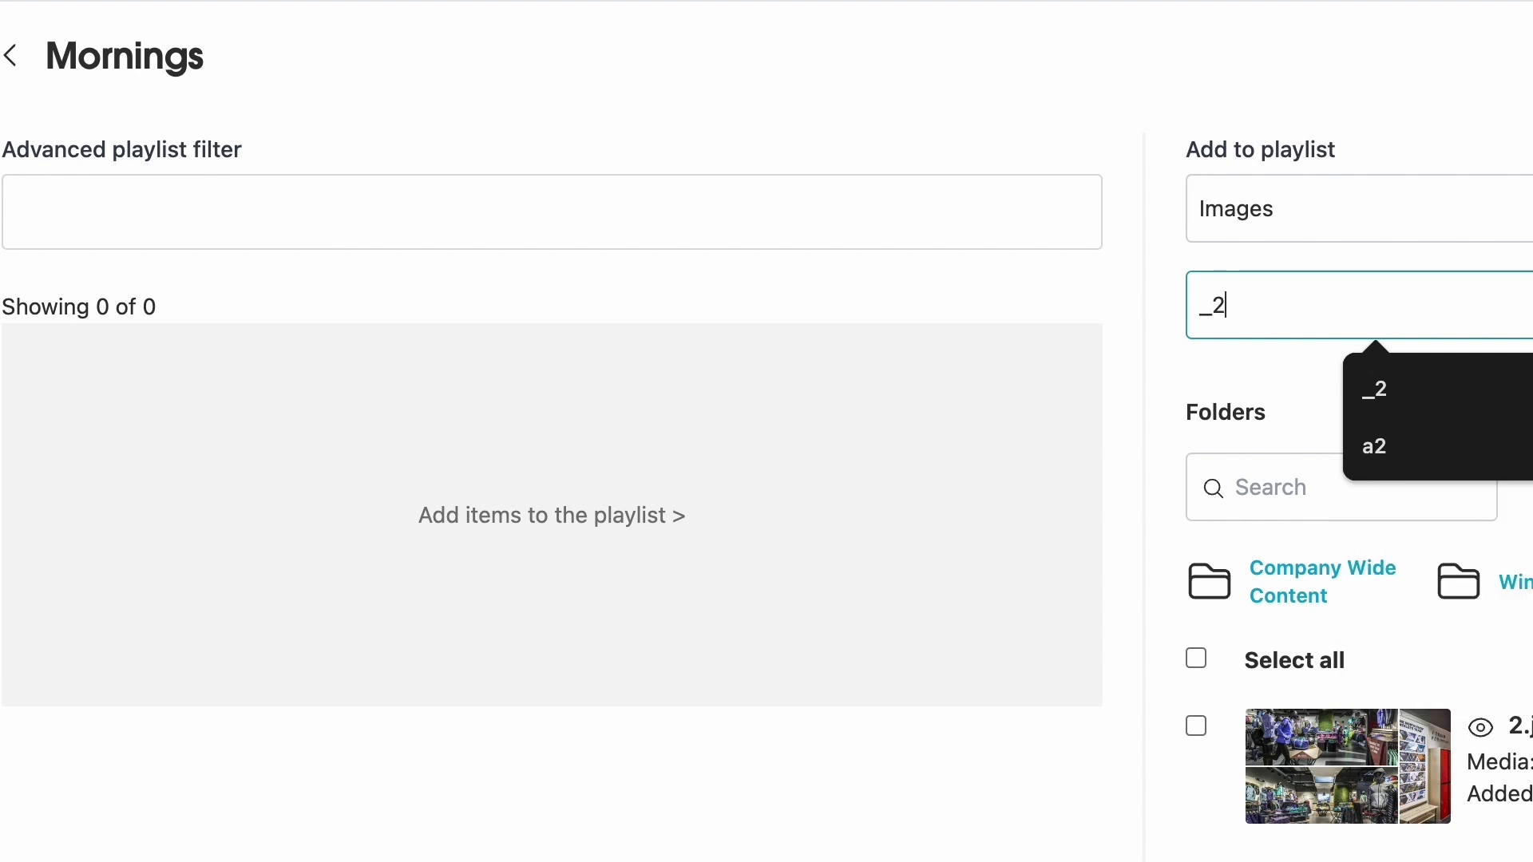
key(Return)
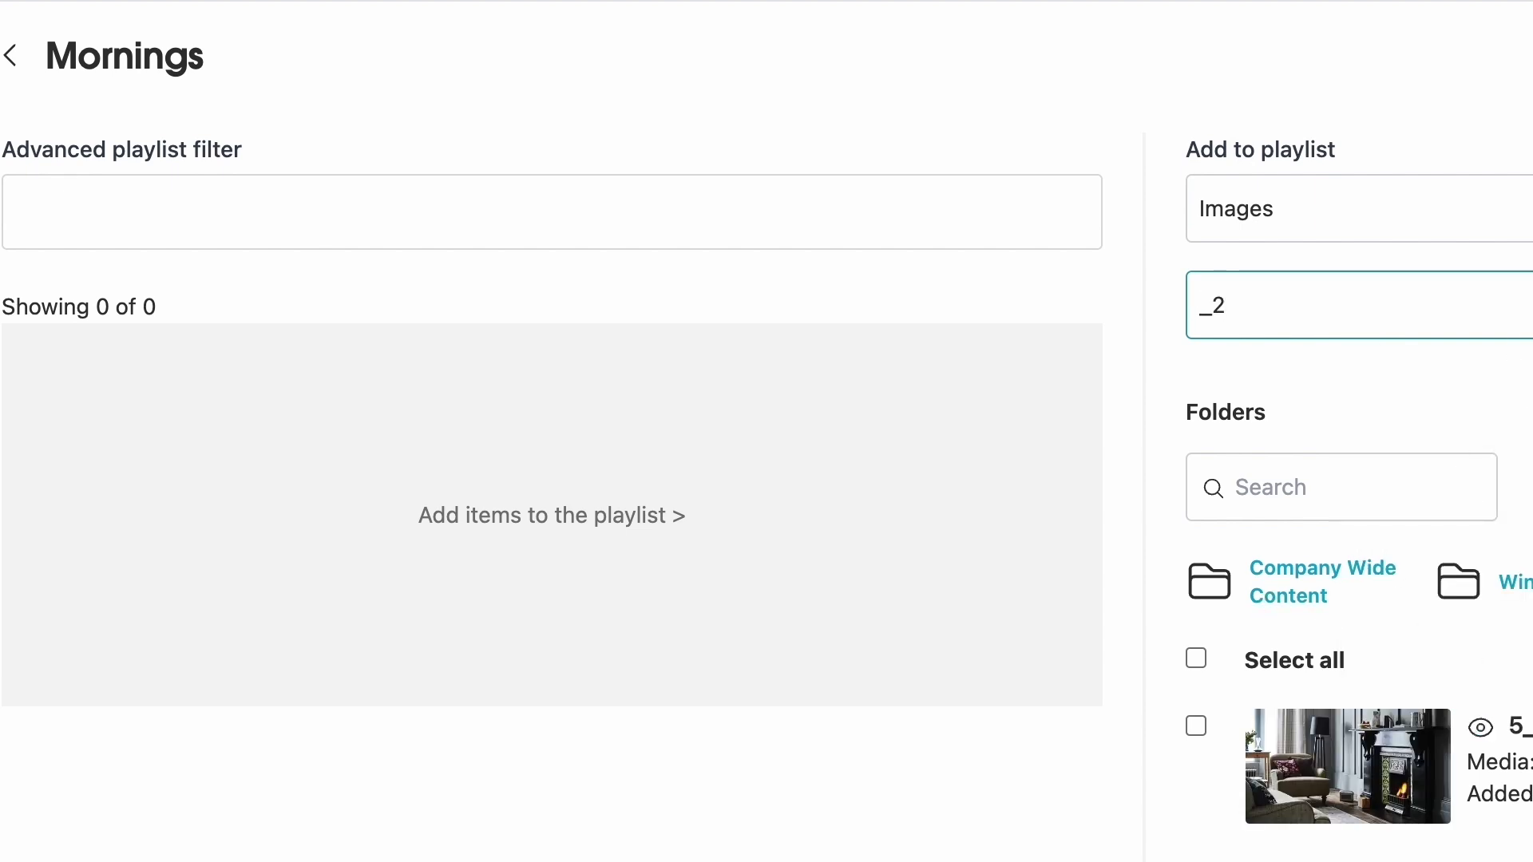
click(1481, 727)
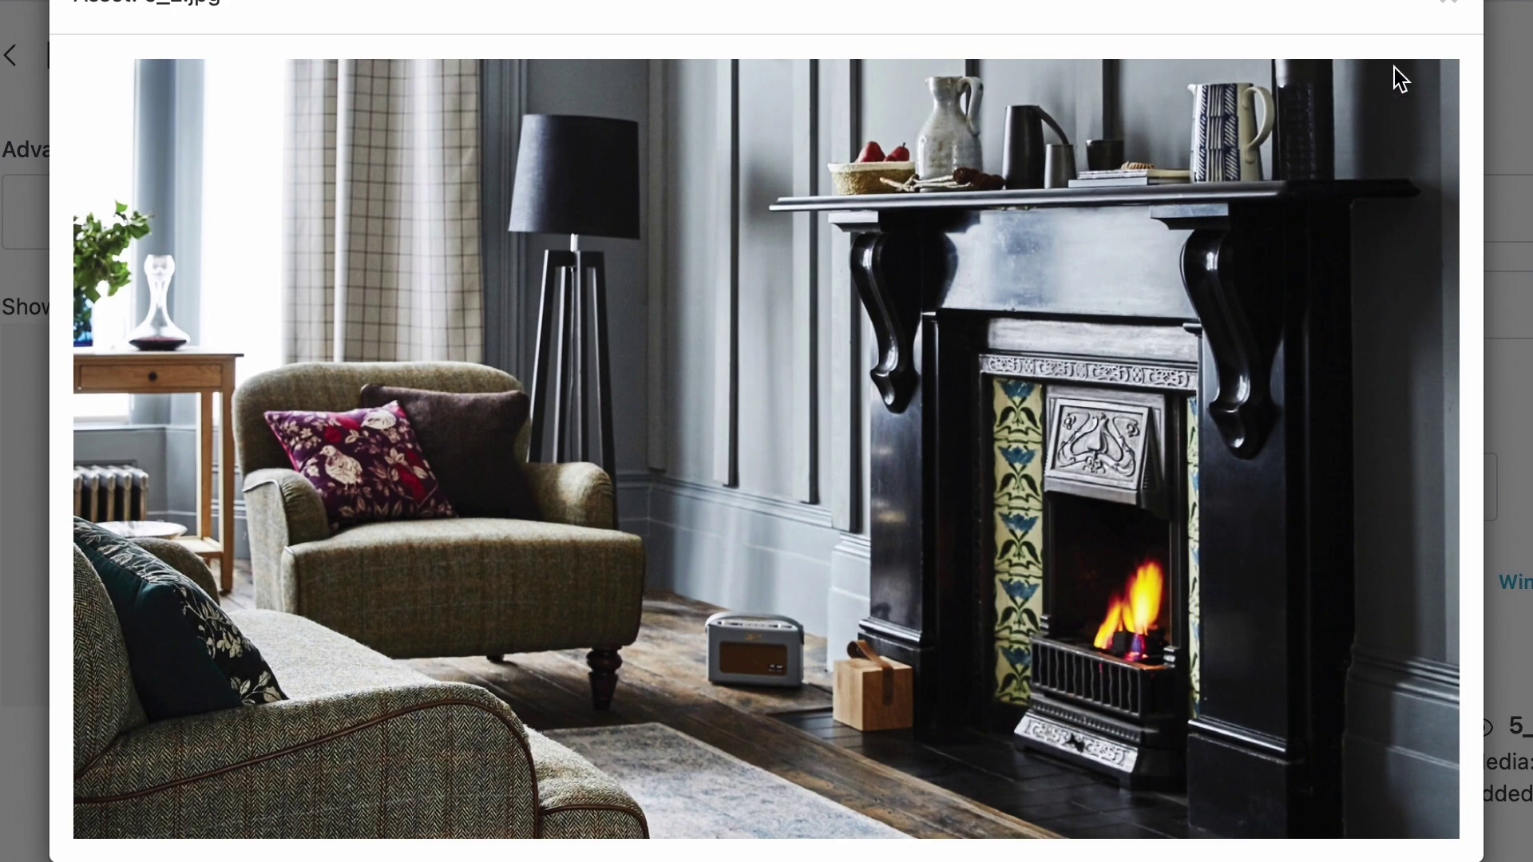
click(1448, 3)
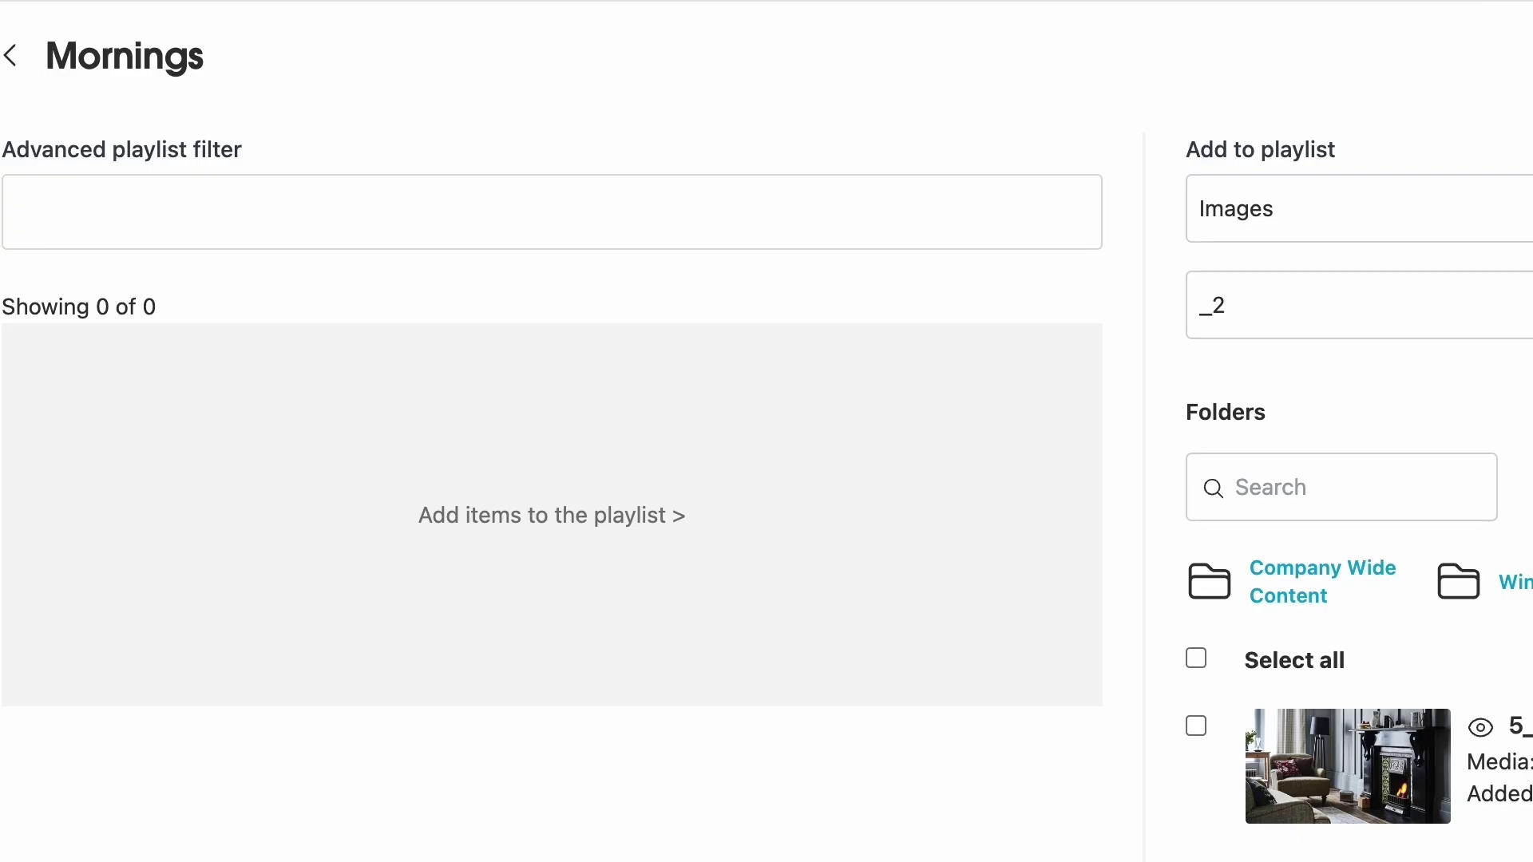
- Add 5_2.jpg to the Mornings playlist with a 5-second duration
click(1347, 766)
scroll(1437, 621, down, 2)
click(1261, 503)
key(ctrl+a)
text(5)
scroll(1485, 547, down, 5)
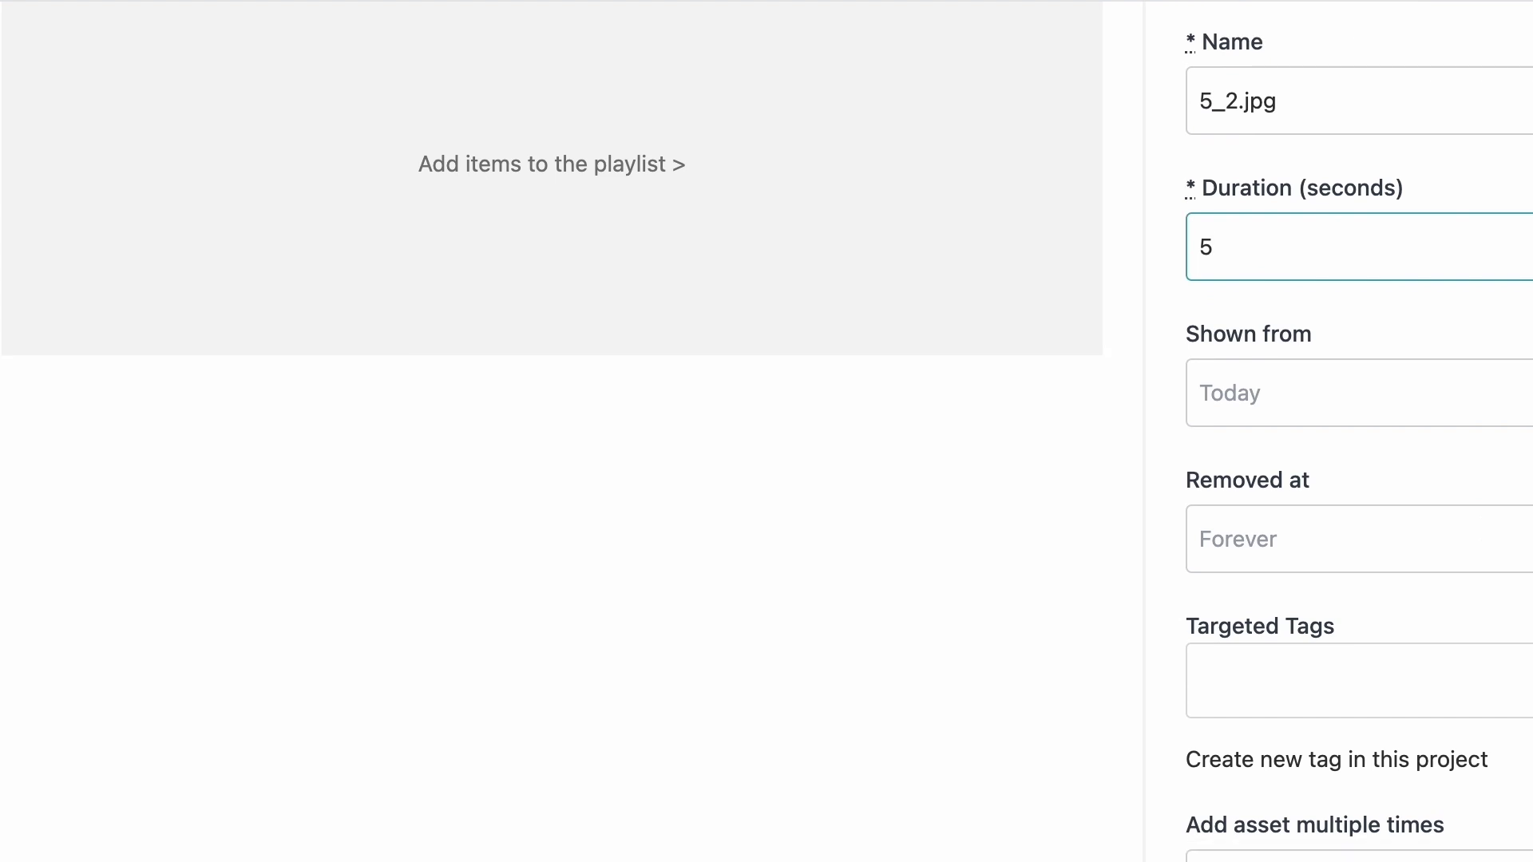
key(Return)
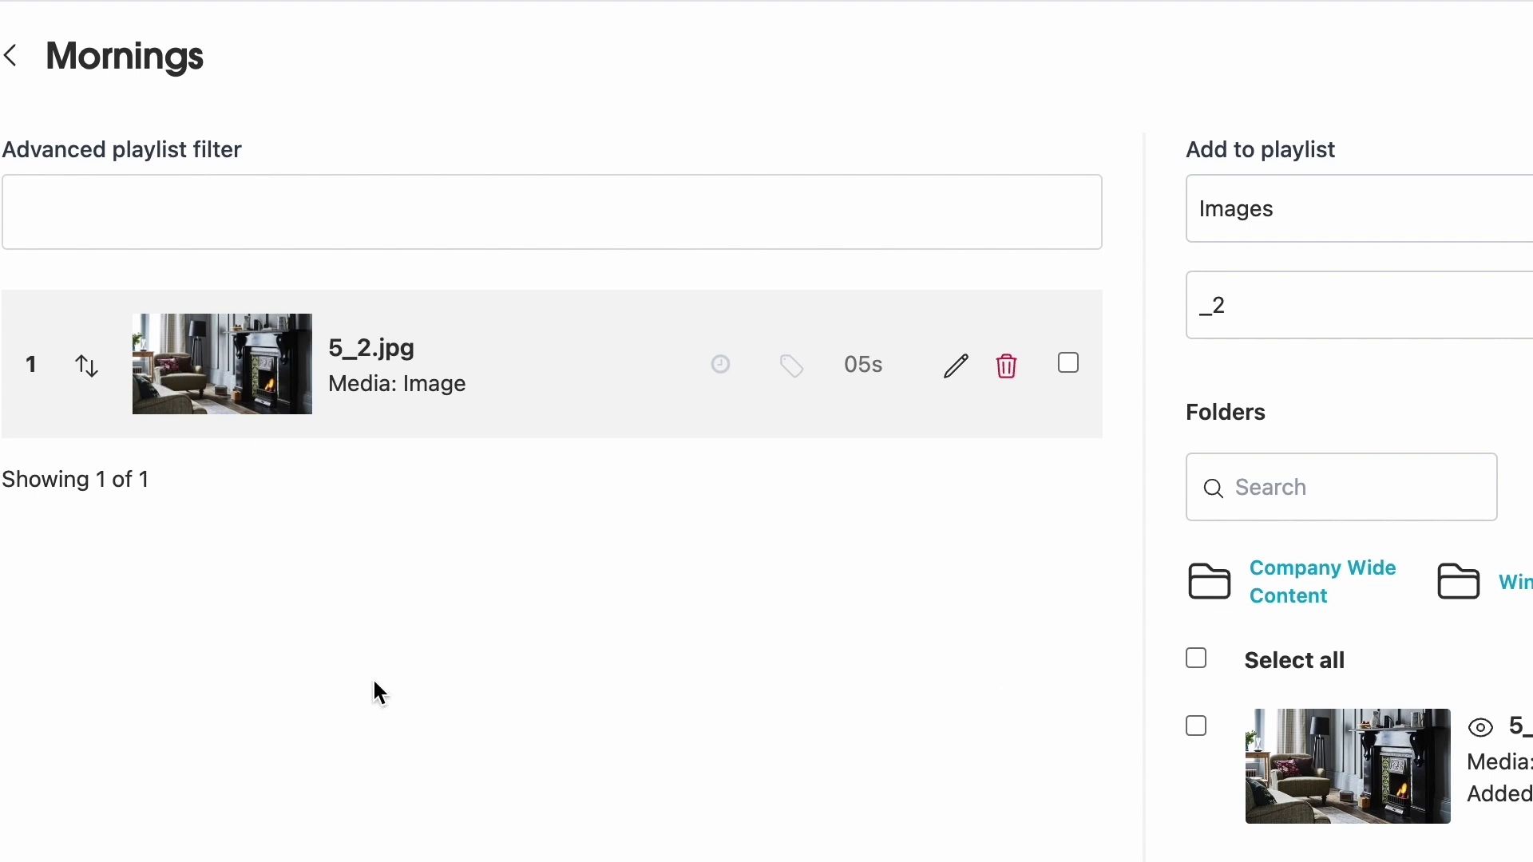
- Clear the '_2' search and select 2.jpg and a2 for adding
scroll(334, 549, down, 3)
scroll(333, 550, up, 3)
double_click(1390, 312)
key(BackSpace)
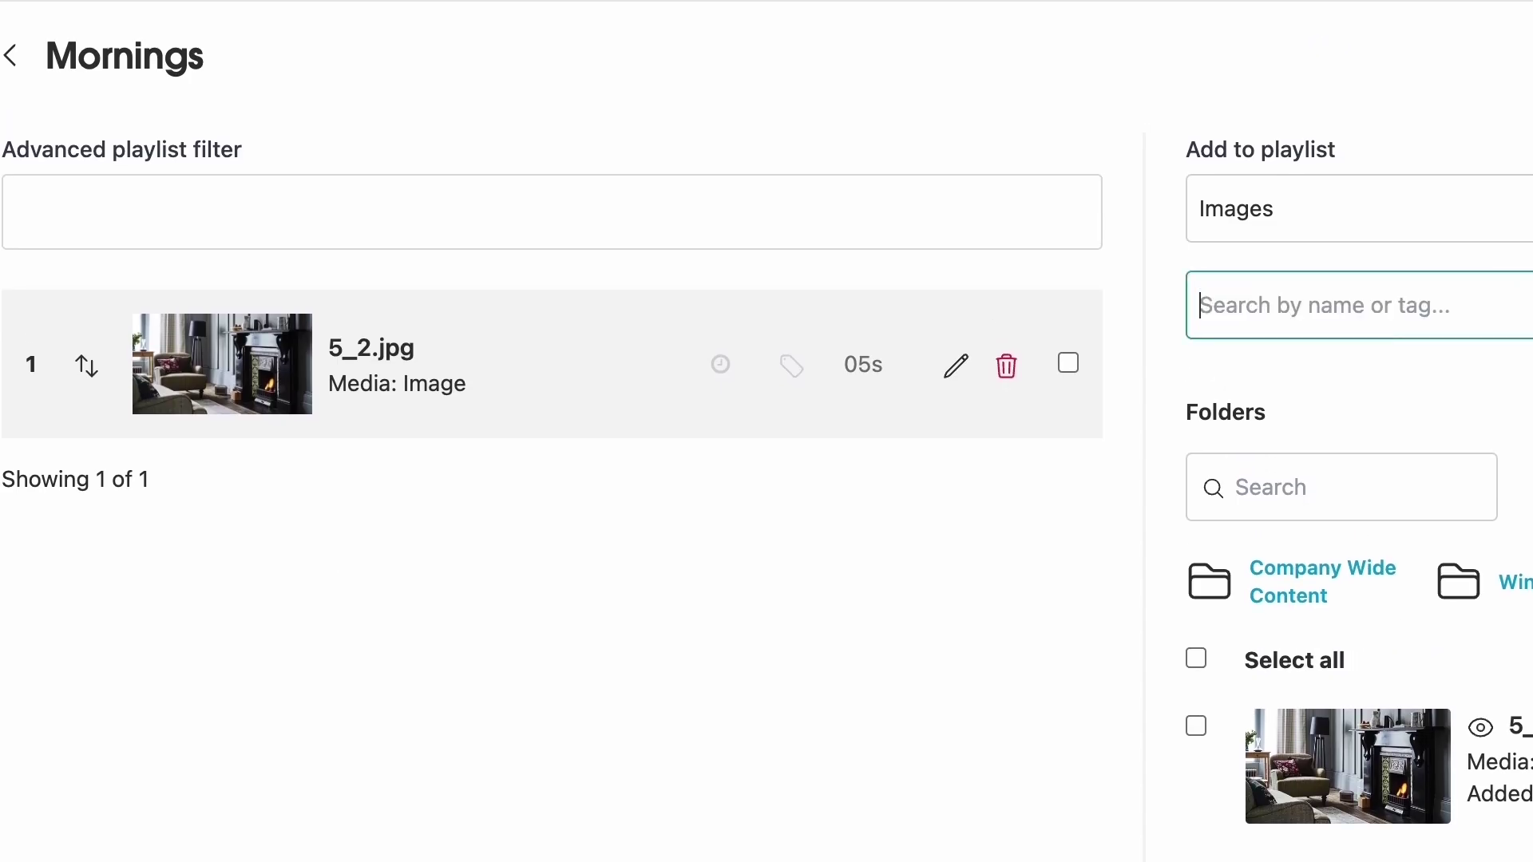
scroll(1241, 448, down, 3)
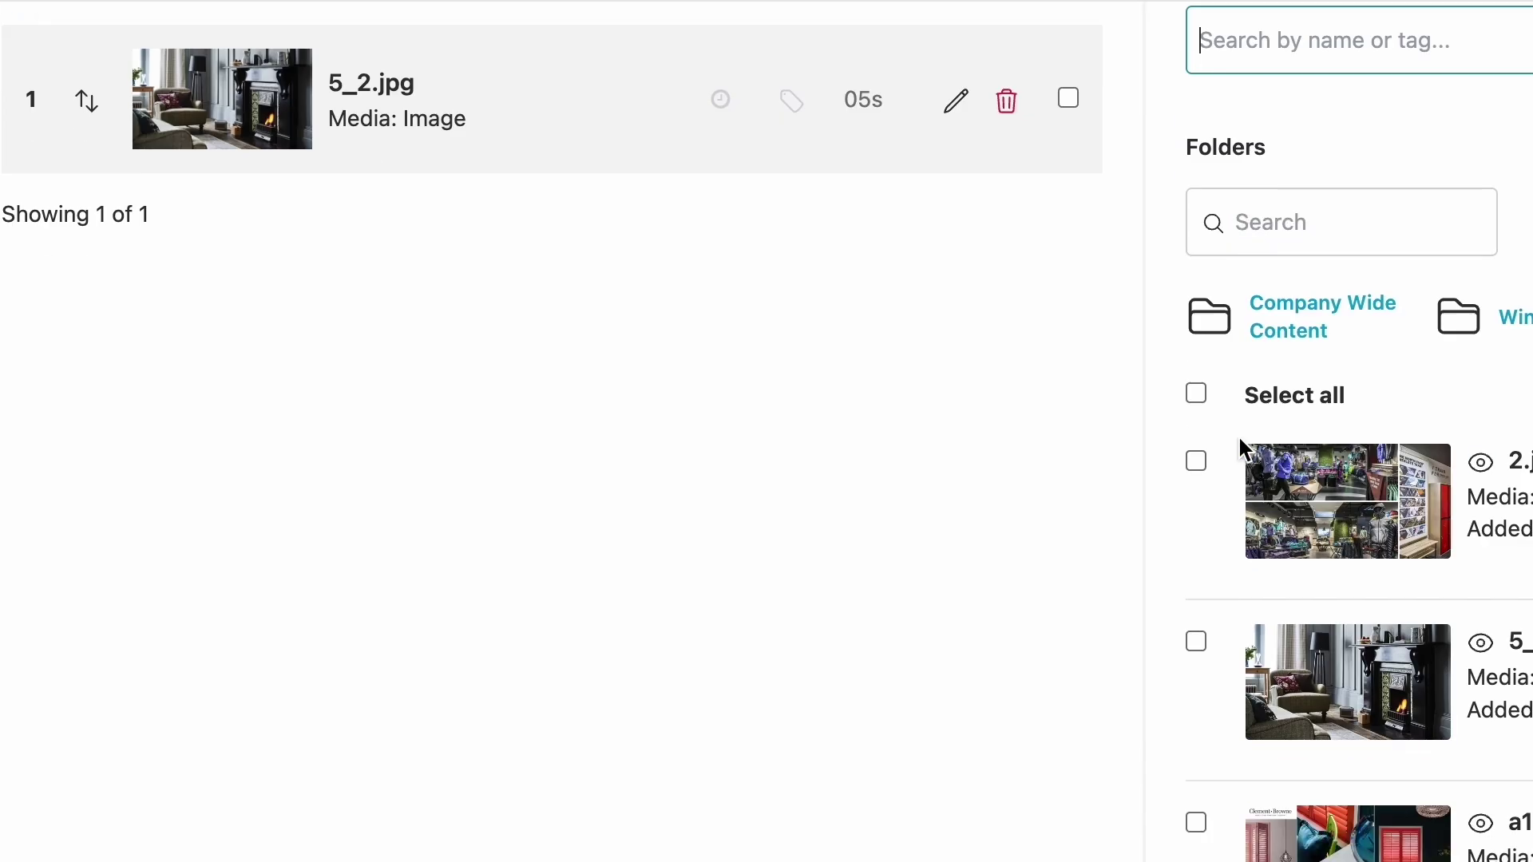
click(1195, 461)
scroll(1195, 461, down, 2)
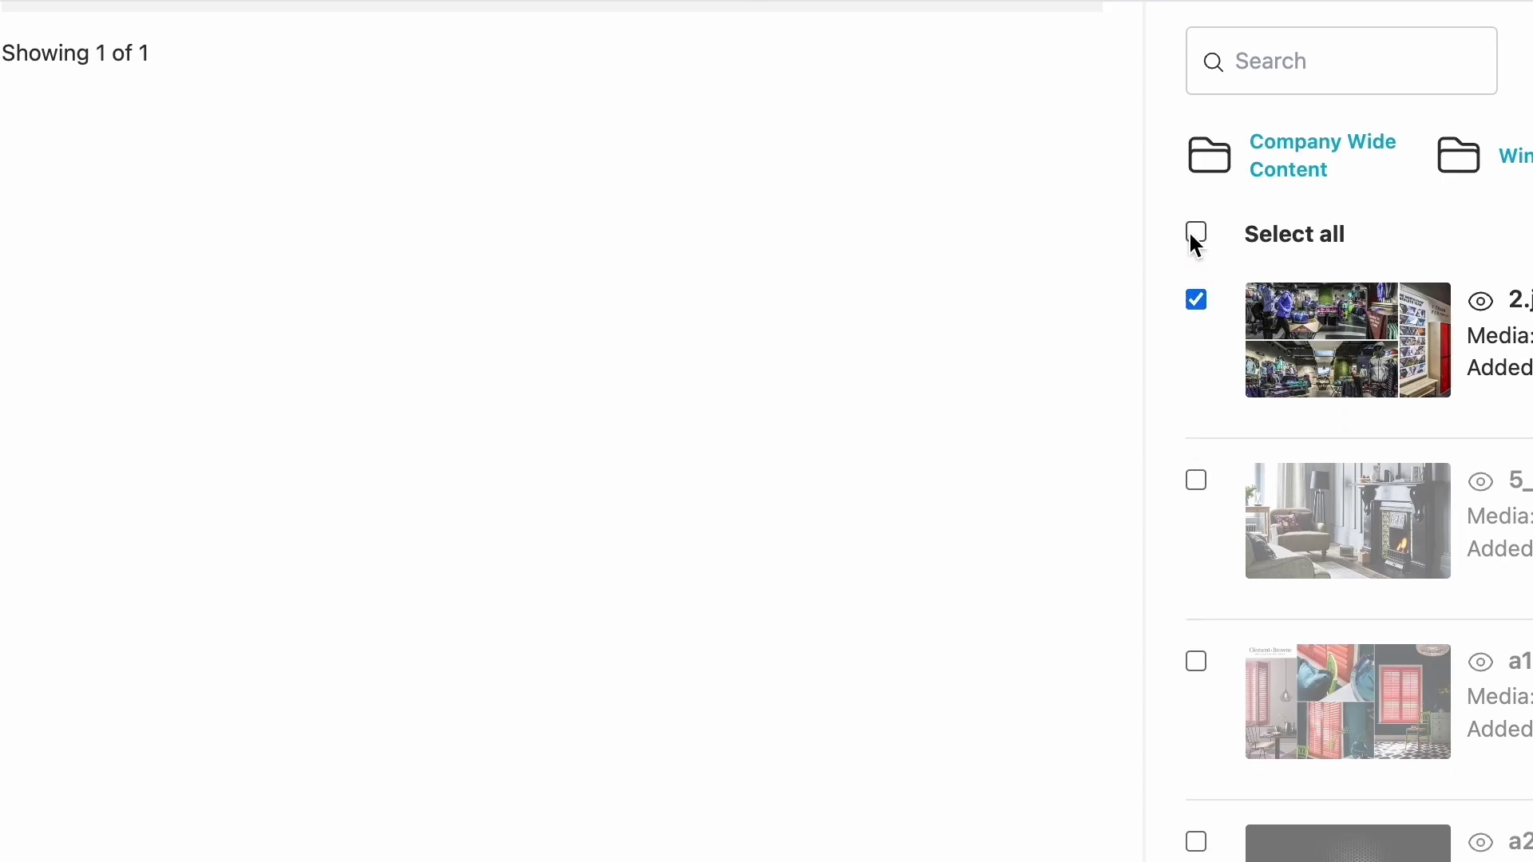
click(1195, 842)
scroll(1477, 536, down, 10)
- Set the selected images' duration to 3 seconds
click(1230, 554)
text(3)
double_click(1306, 559)
text(3)
scroll(1472, 537, down, 5)
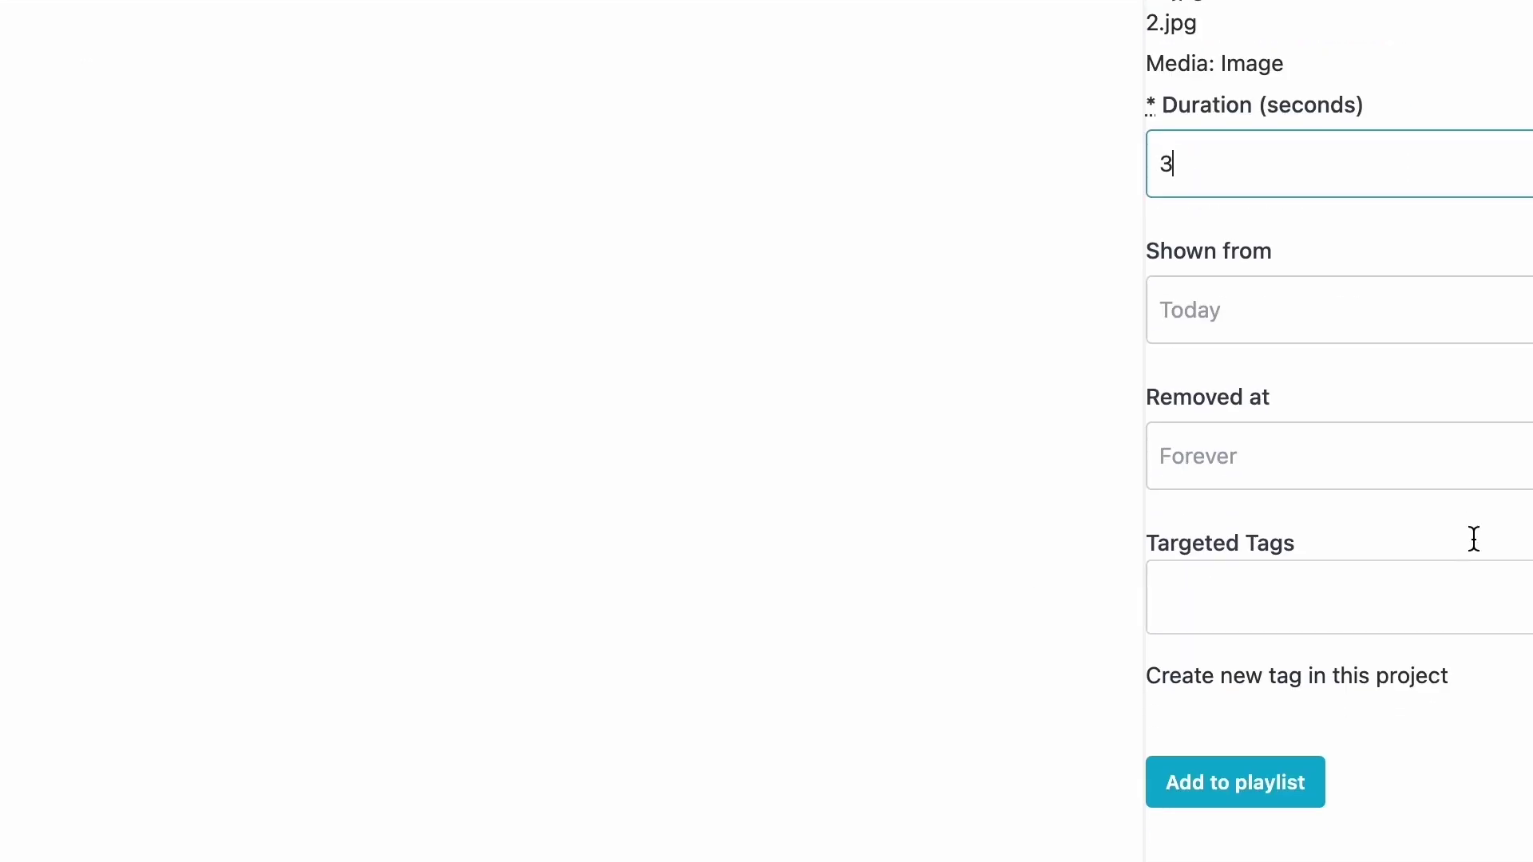
- Add the three 3-second images to Mornings and switch the add source to Videos
click(1287, 835)
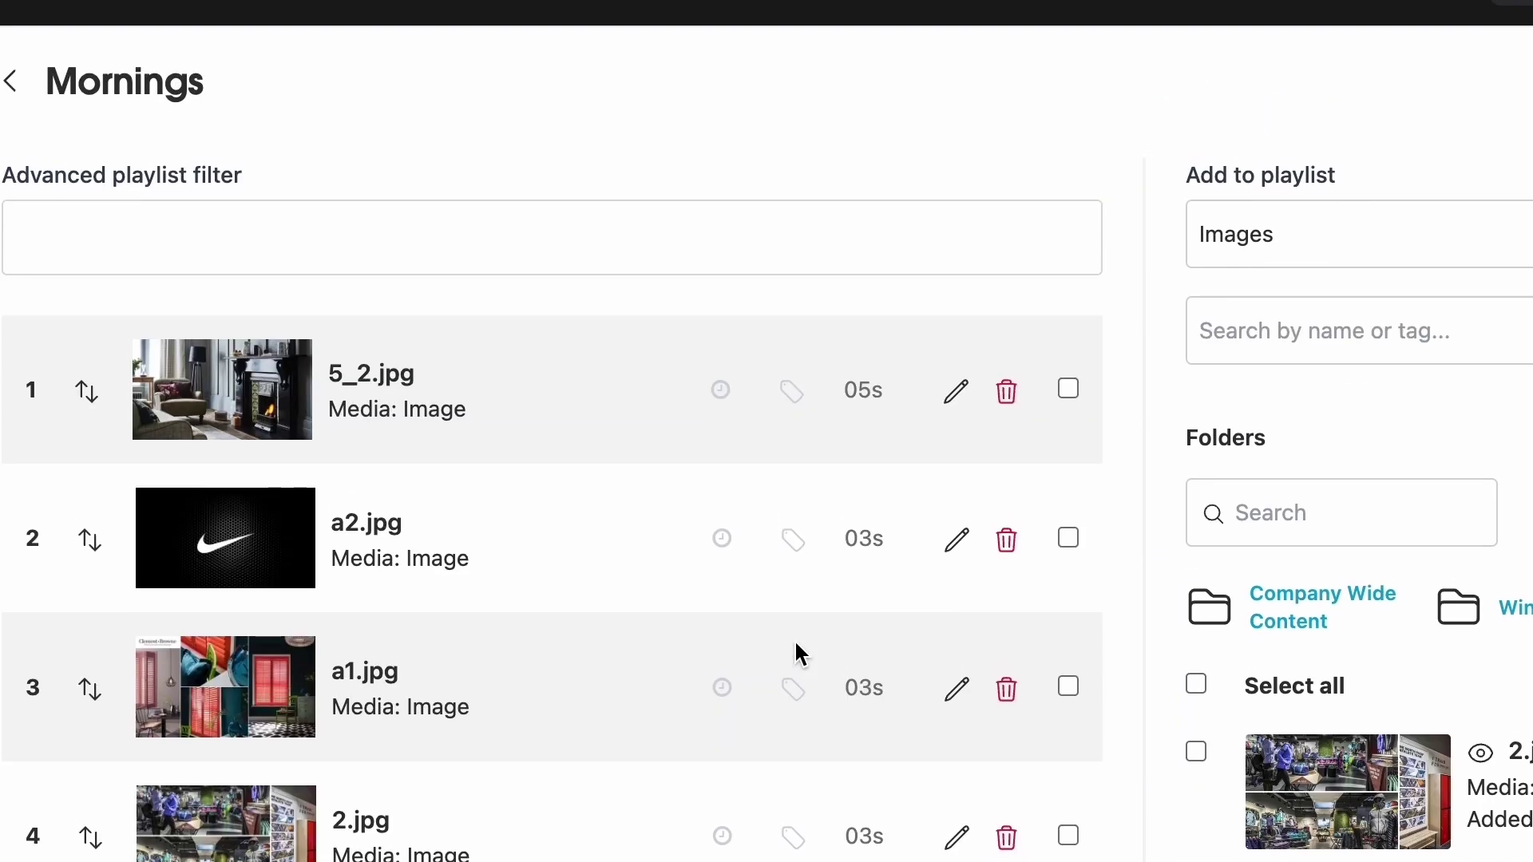
click(1368, 229)
click(1370, 244)
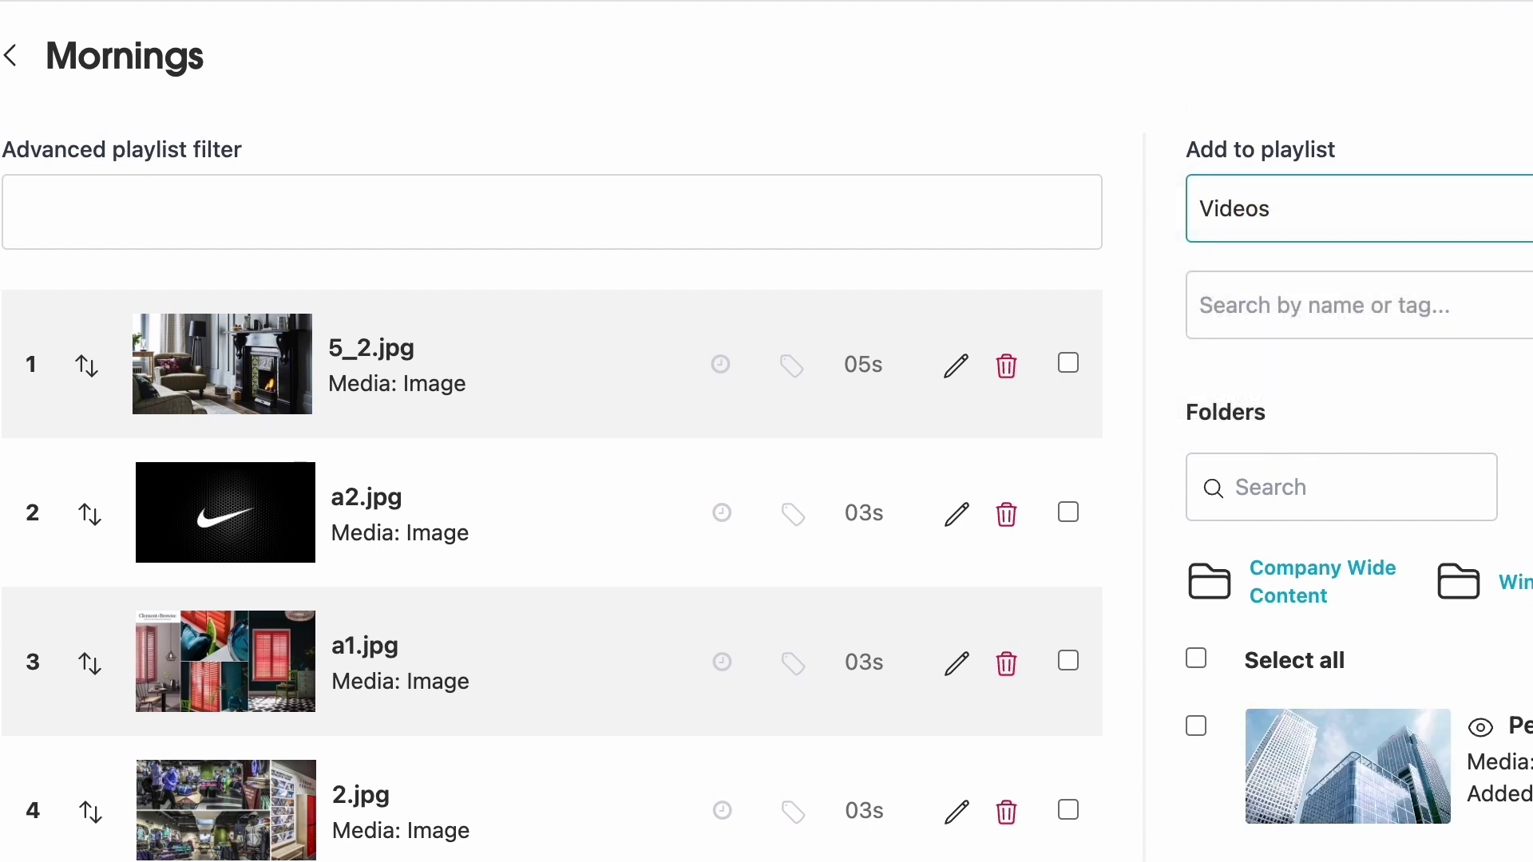
- Add Pexels_Videos_2325093.mp4 at 10 seconds and open Trainers.mp4's add settings
click(1520, 726)
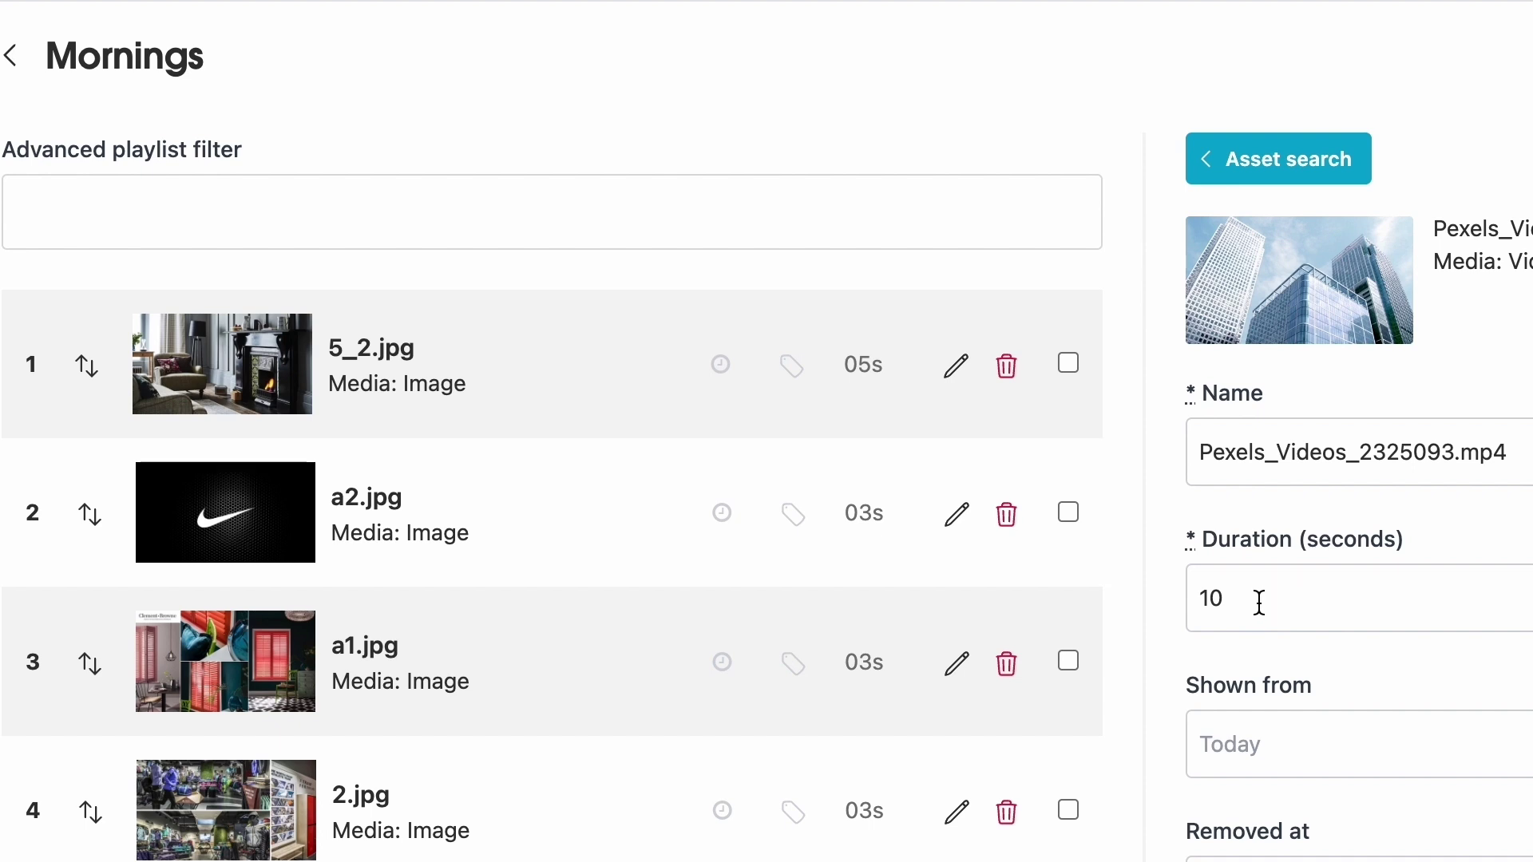
scroll(1260, 603, down, 5)
key(Return)
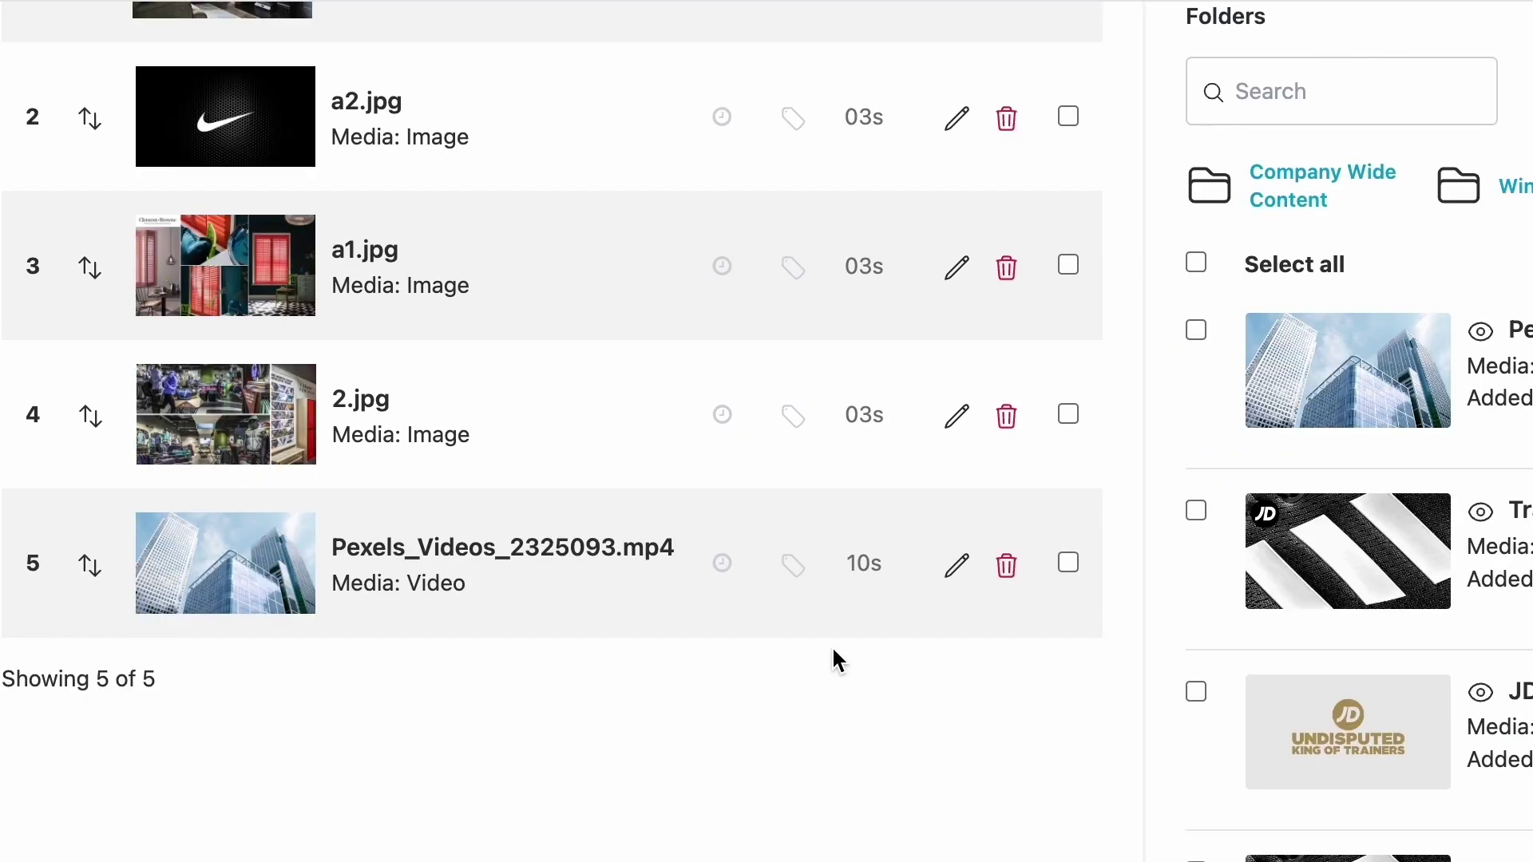
scroll(838, 626, up, 3)
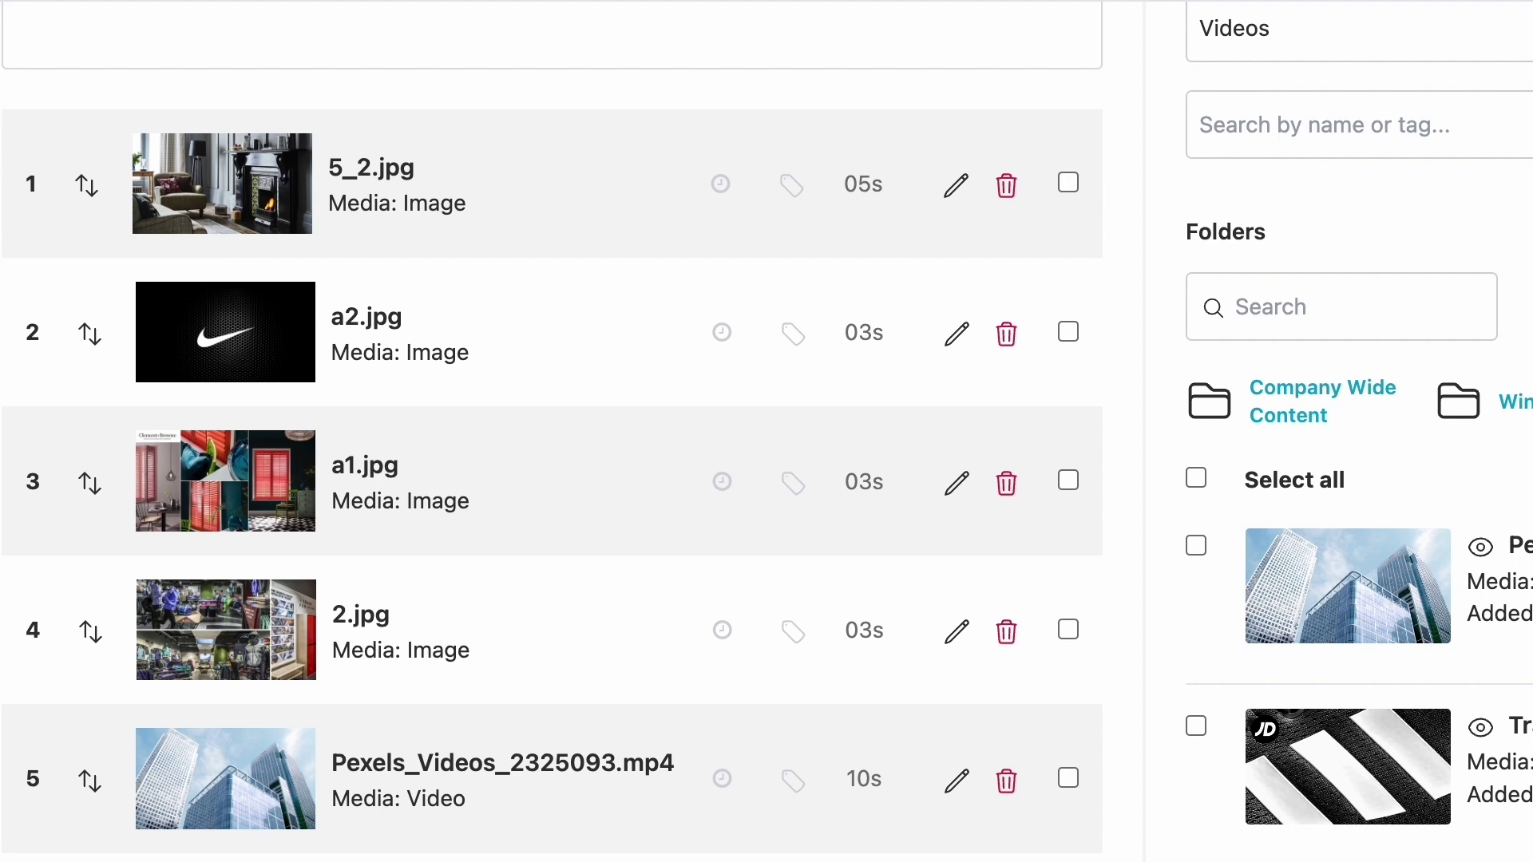
click(1348, 767)
scroll(1248, 632, up, 1)
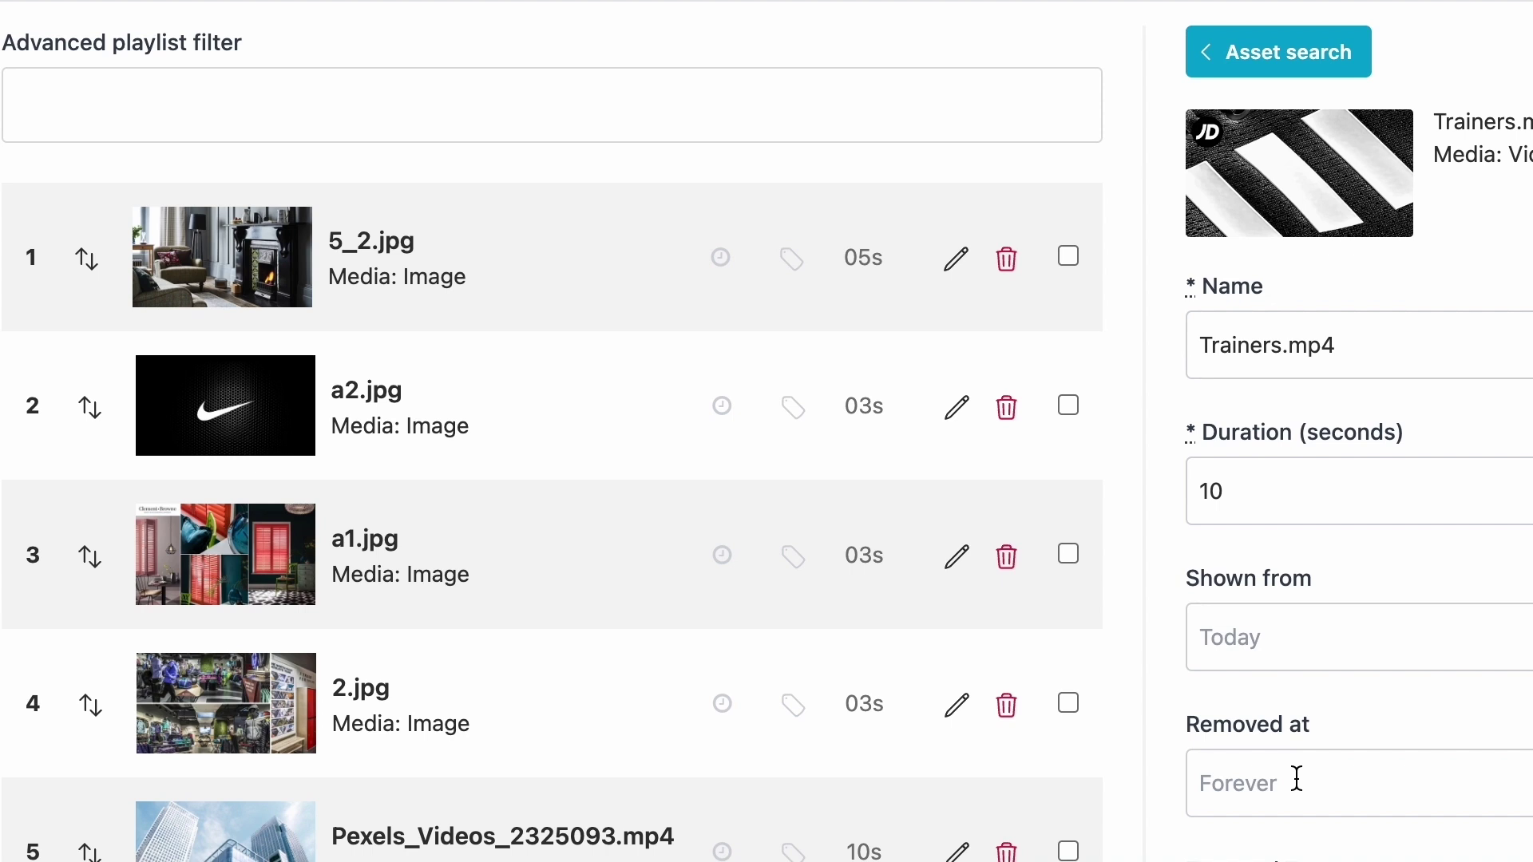
- Set Trainers.mp4 to start showing on 09 December 2024 at 09:30
click(1328, 639)
click(1525, 170)
click(1225, 361)
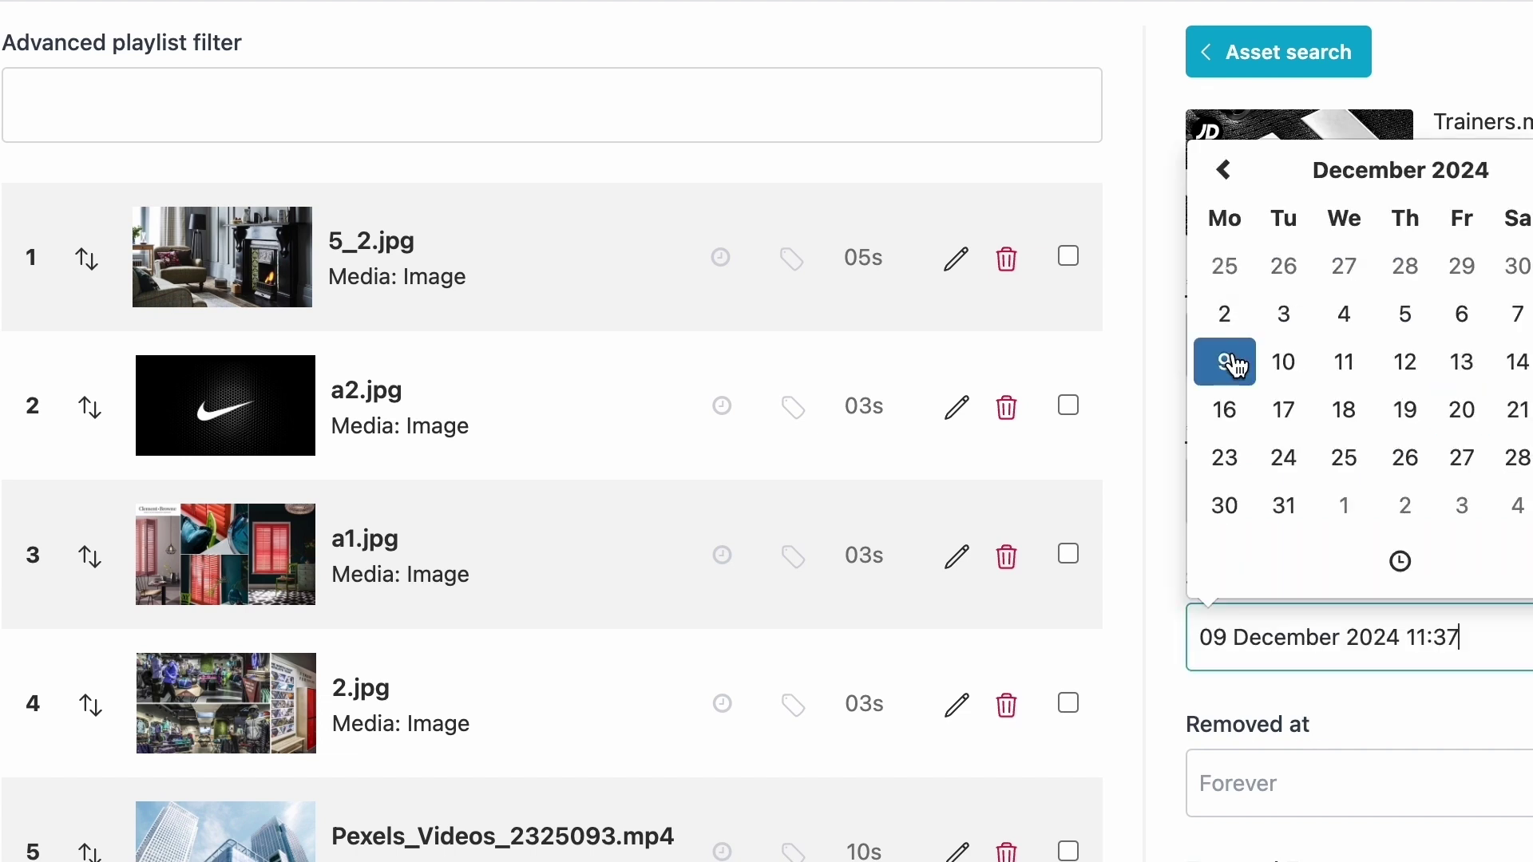
click(1449, 551)
click(1293, 451)
click(1345, 438)
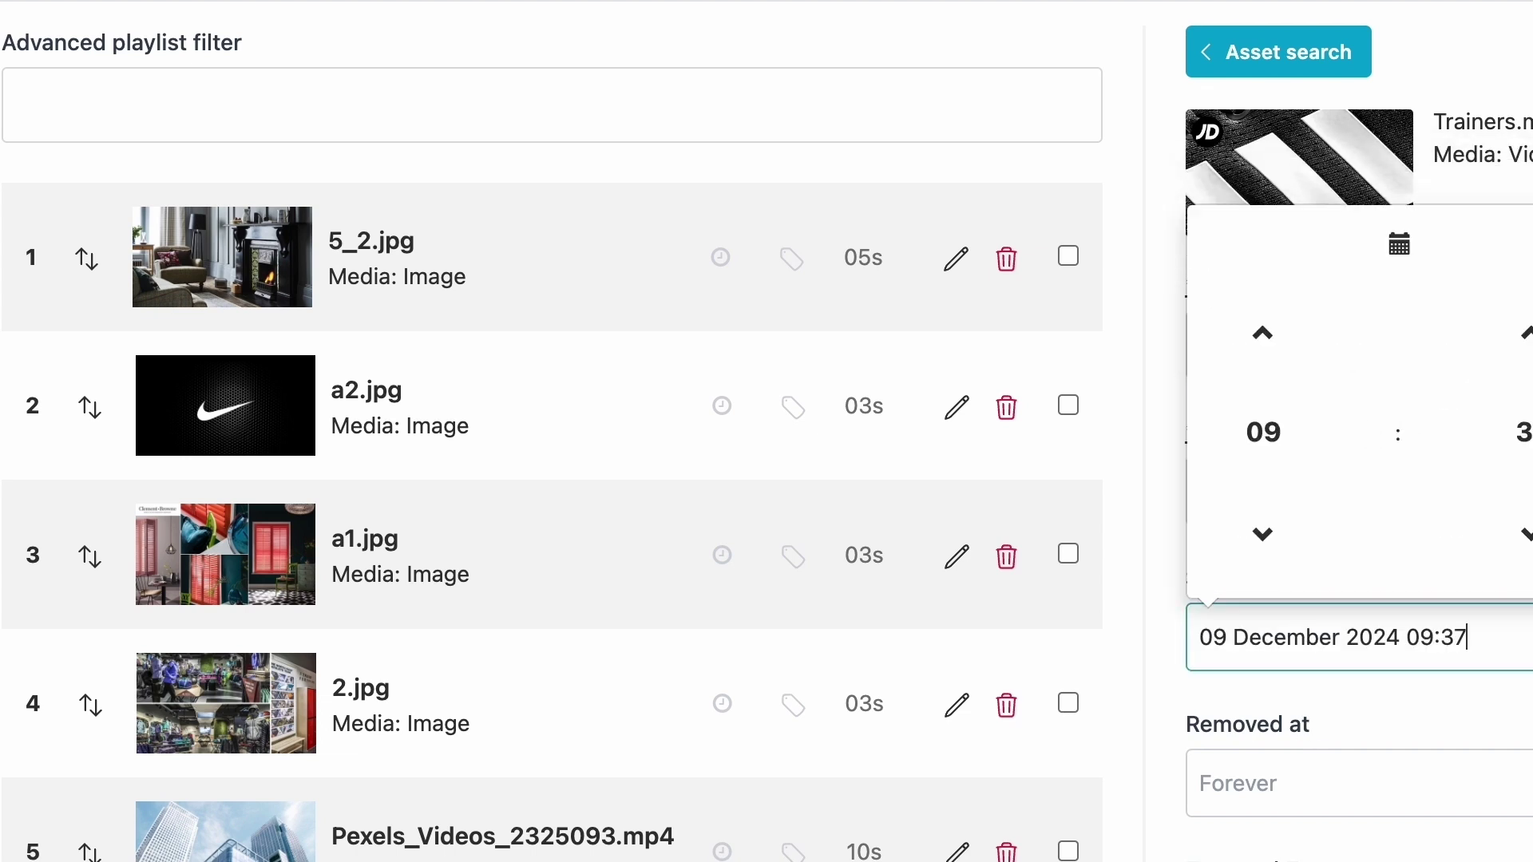
click(1509, 435)
click(1468, 470)
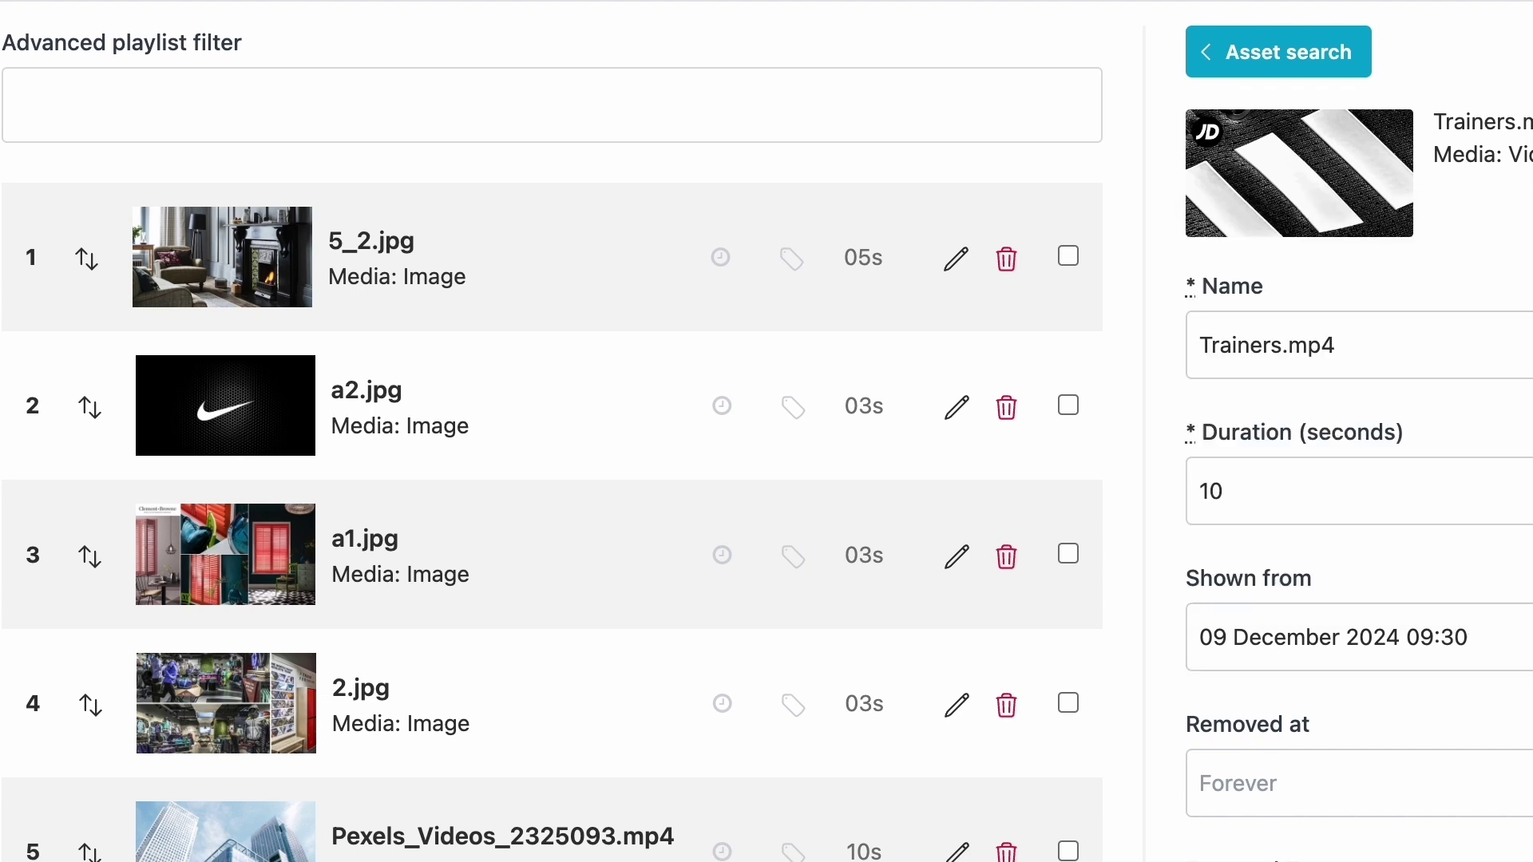
- Set Trainers.mp4 to stop on 30 January 2025 and add it to Mornings
click(1328, 783)
click(1528, 316)
click(1405, 603)
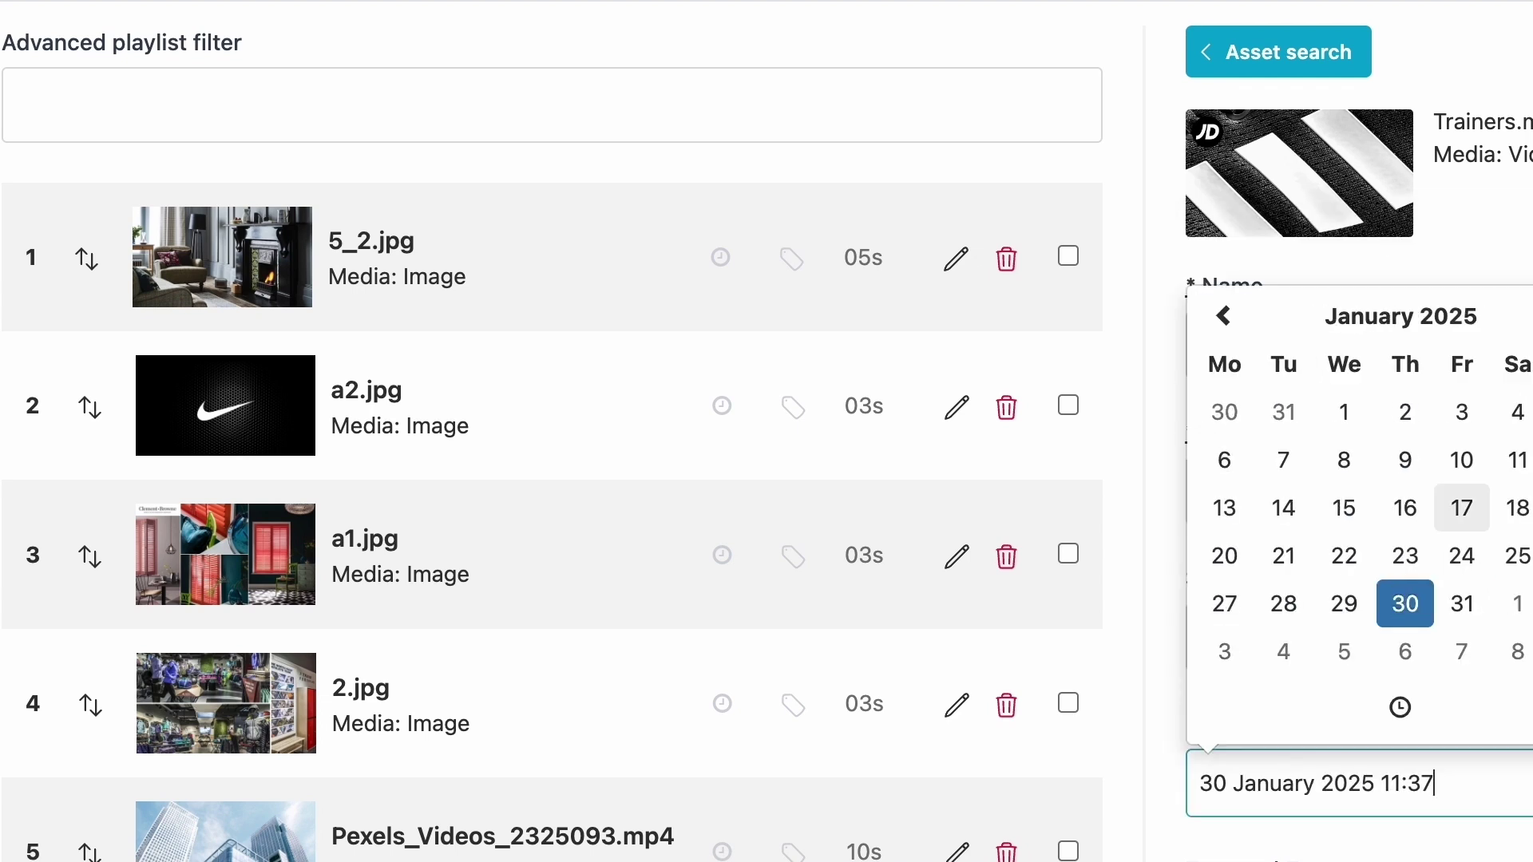
scroll(1357, 479, down, 5)
key(Return)
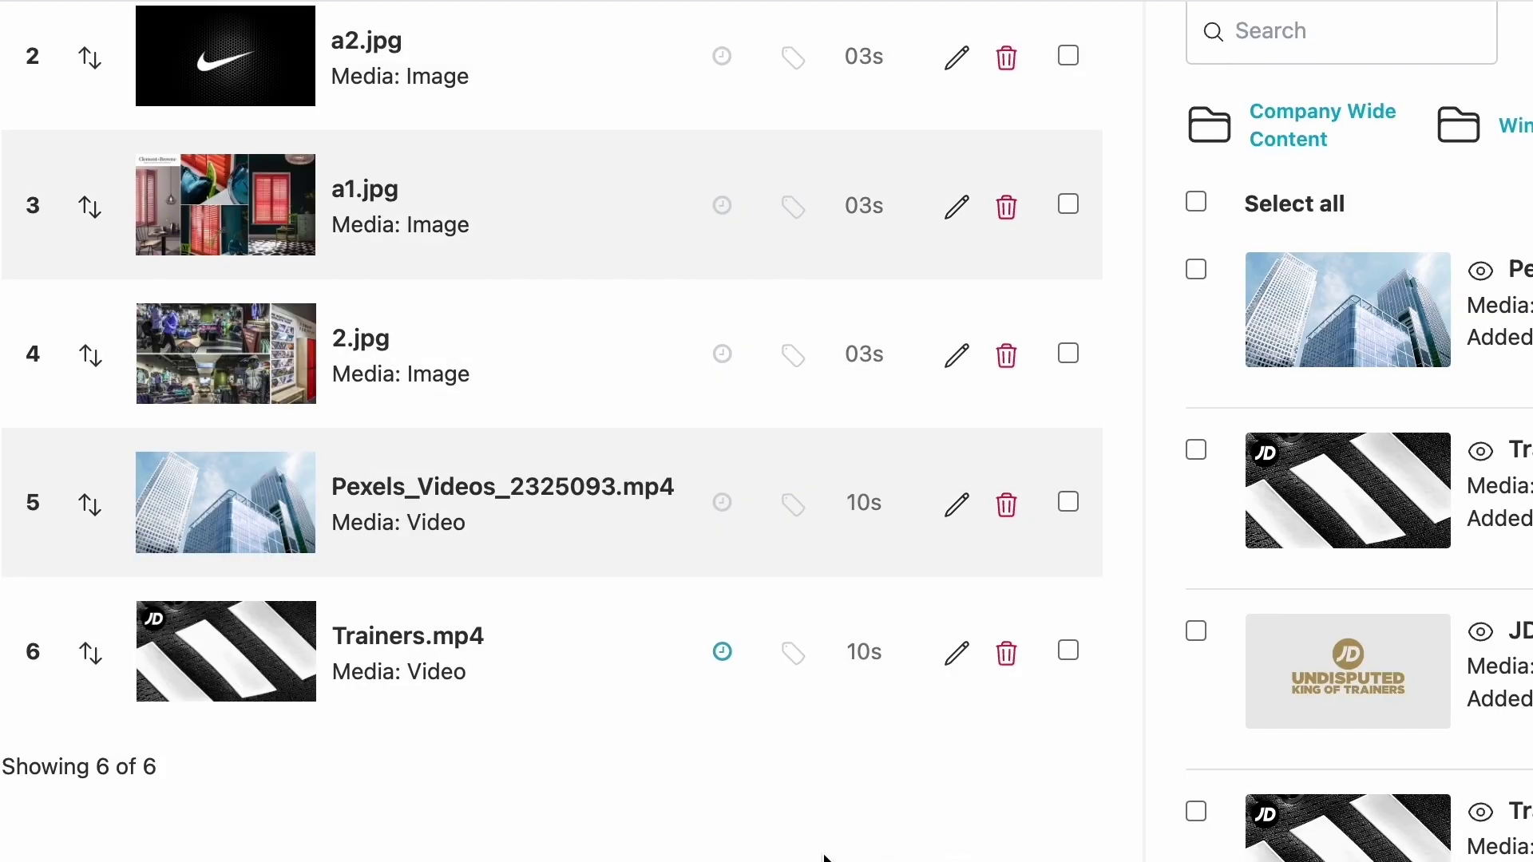
mouse_move(726, 661)
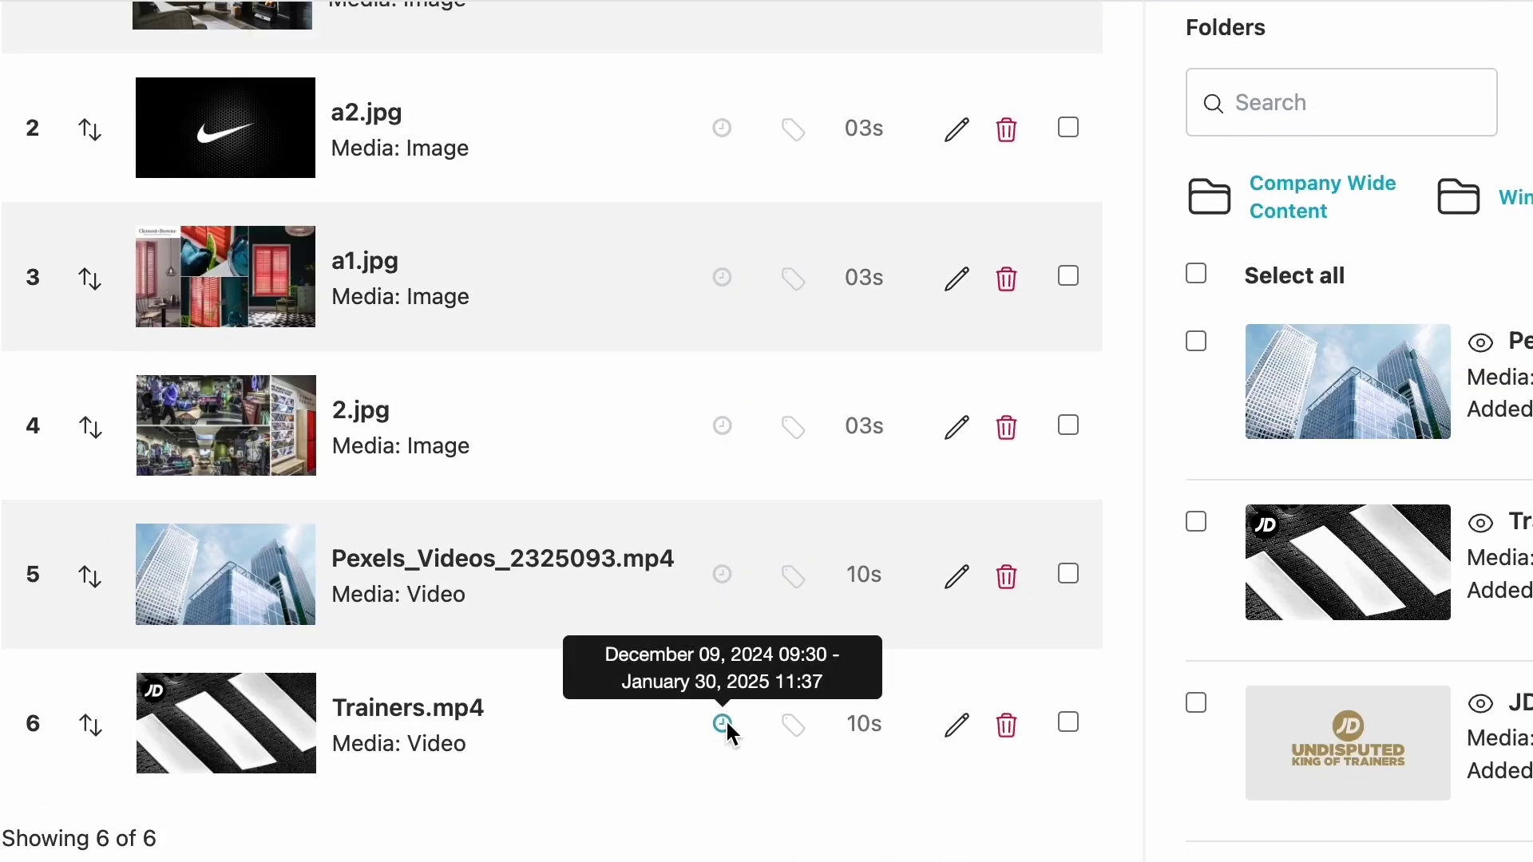
scroll(728, 731, up, 2)
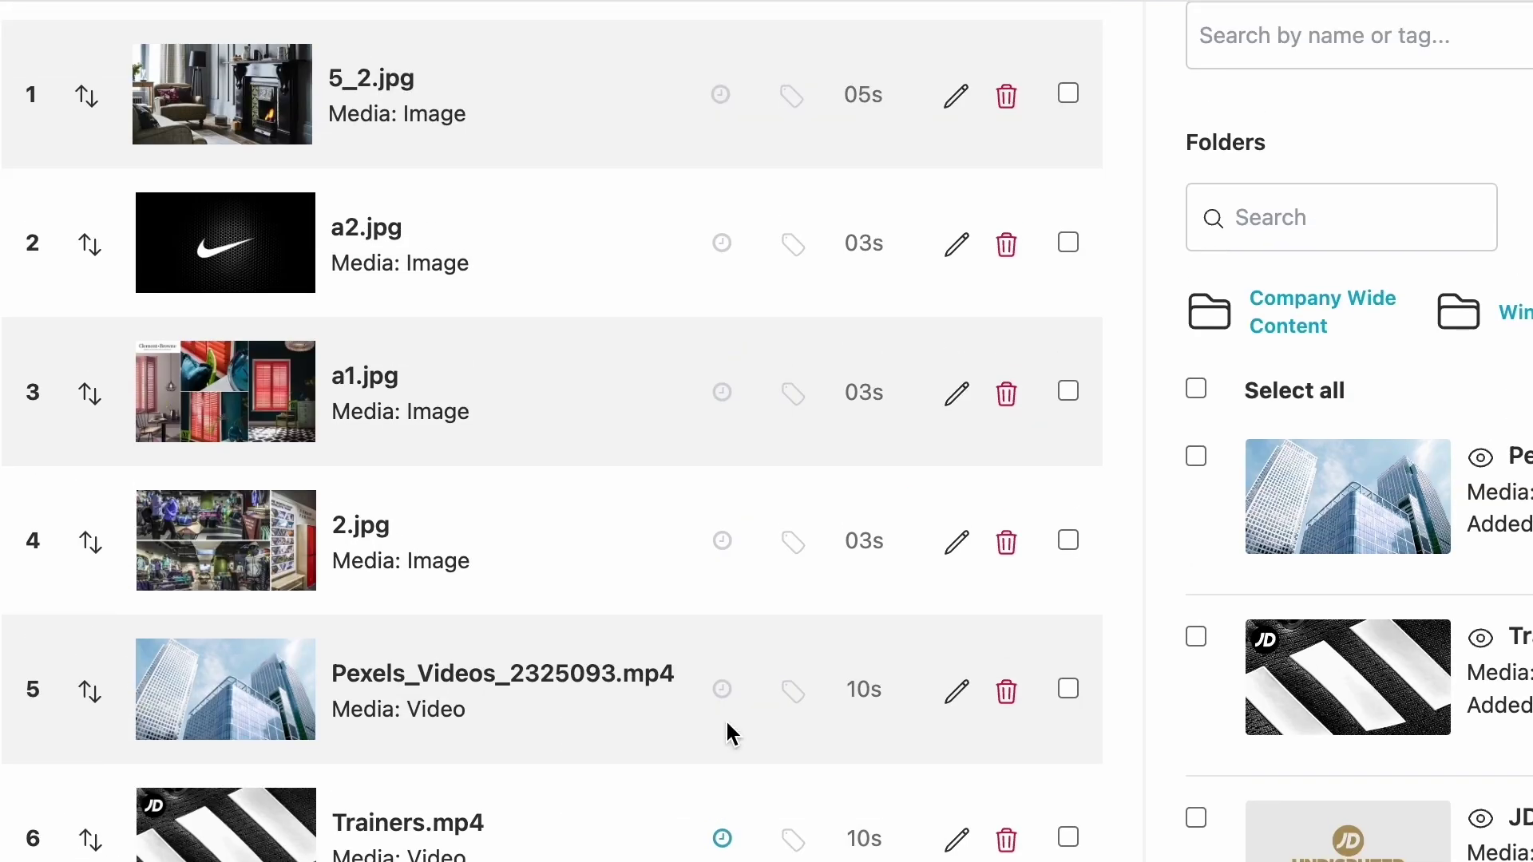
scroll(726, 733, up, 1)
mouse_move(723, 740)
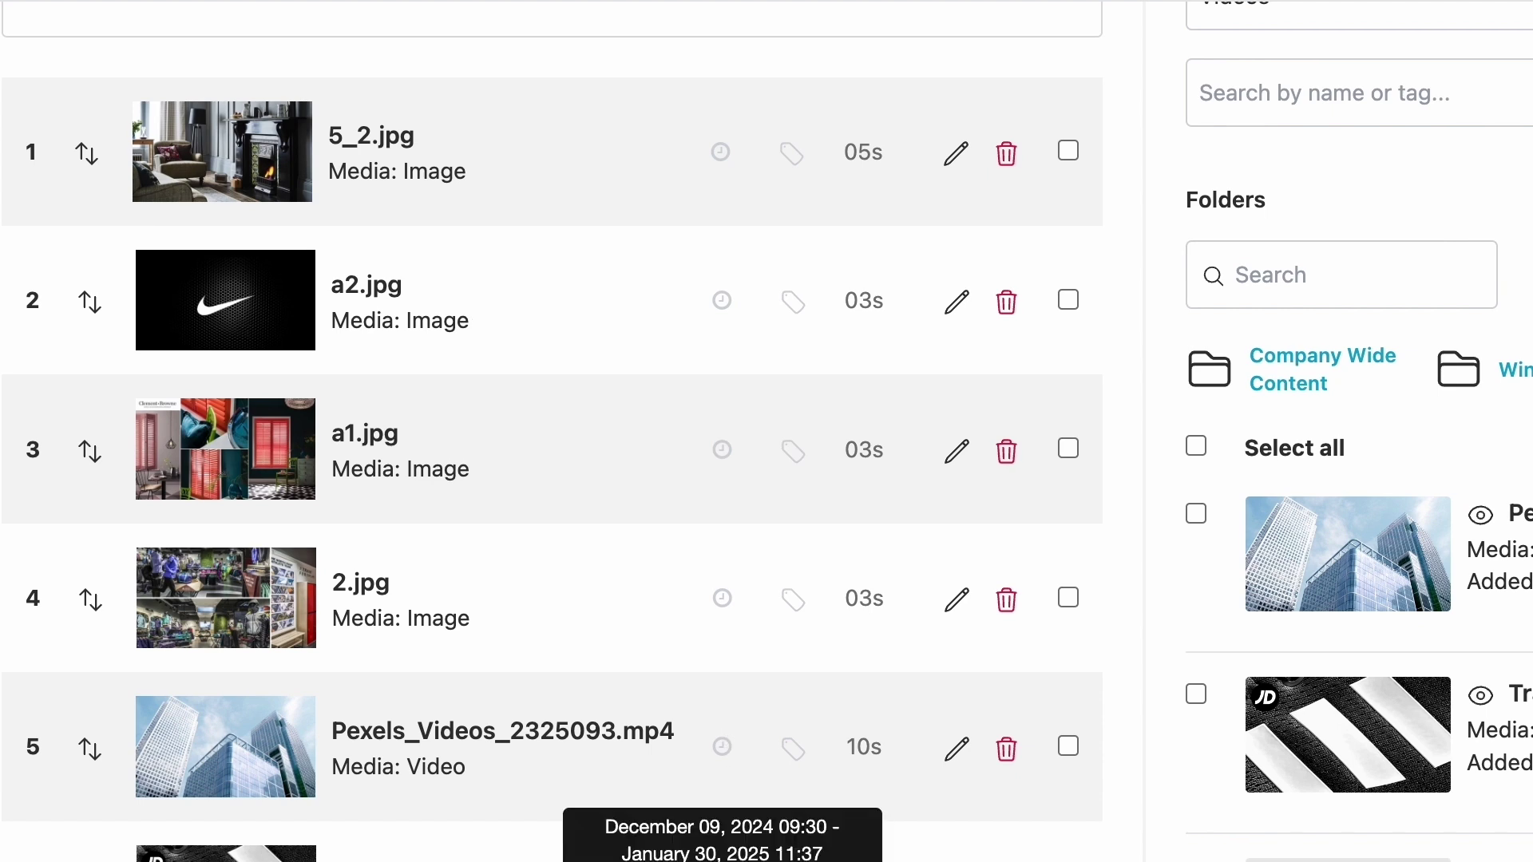
scroll(724, 741, up, 4)
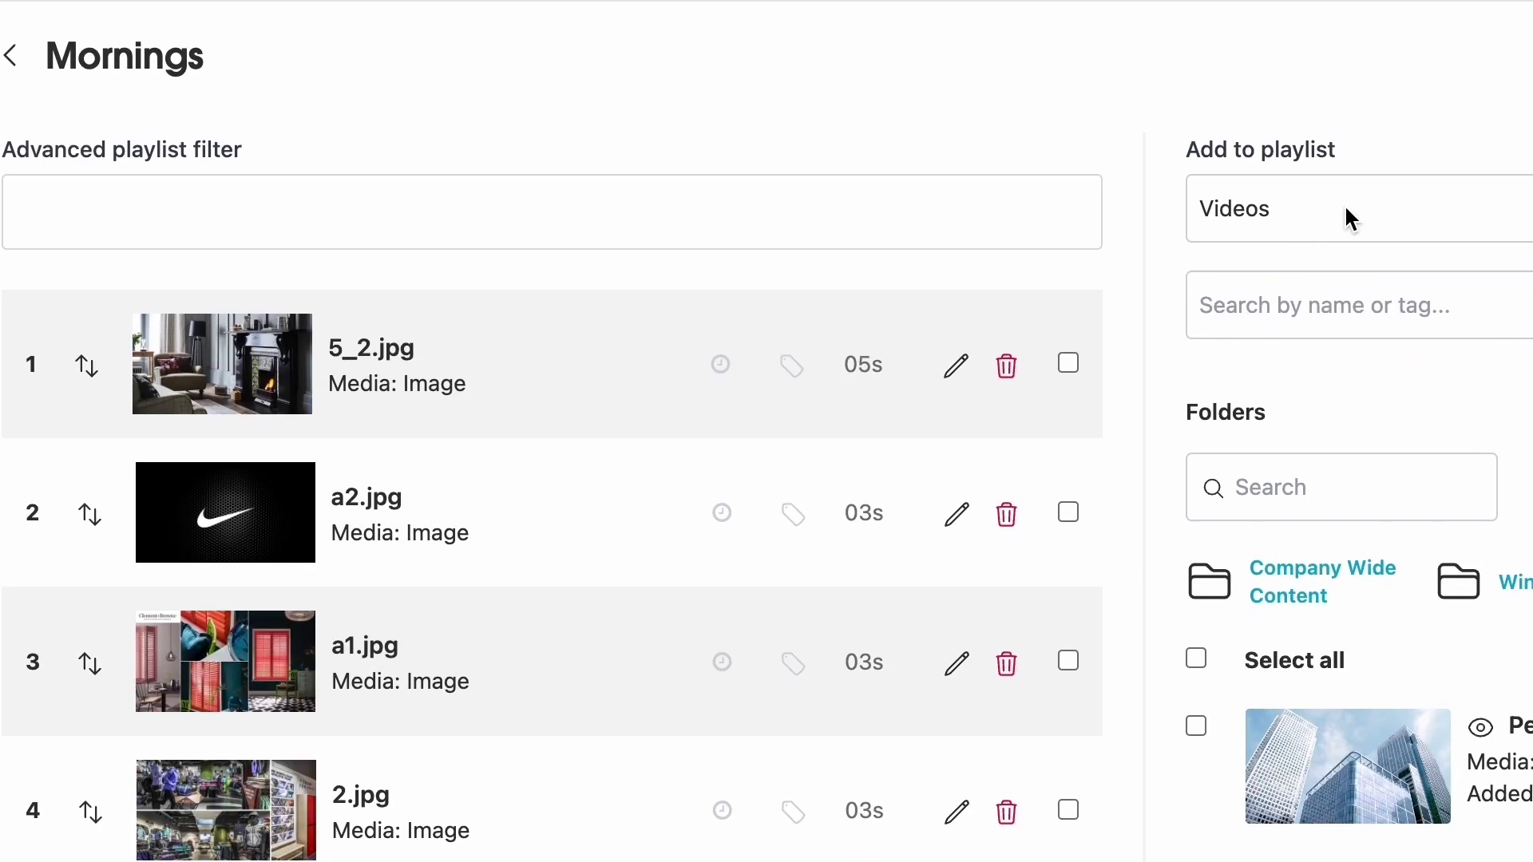
- Switch the Add to playlist source from Live Streams to Other Apps
click(1372, 206)
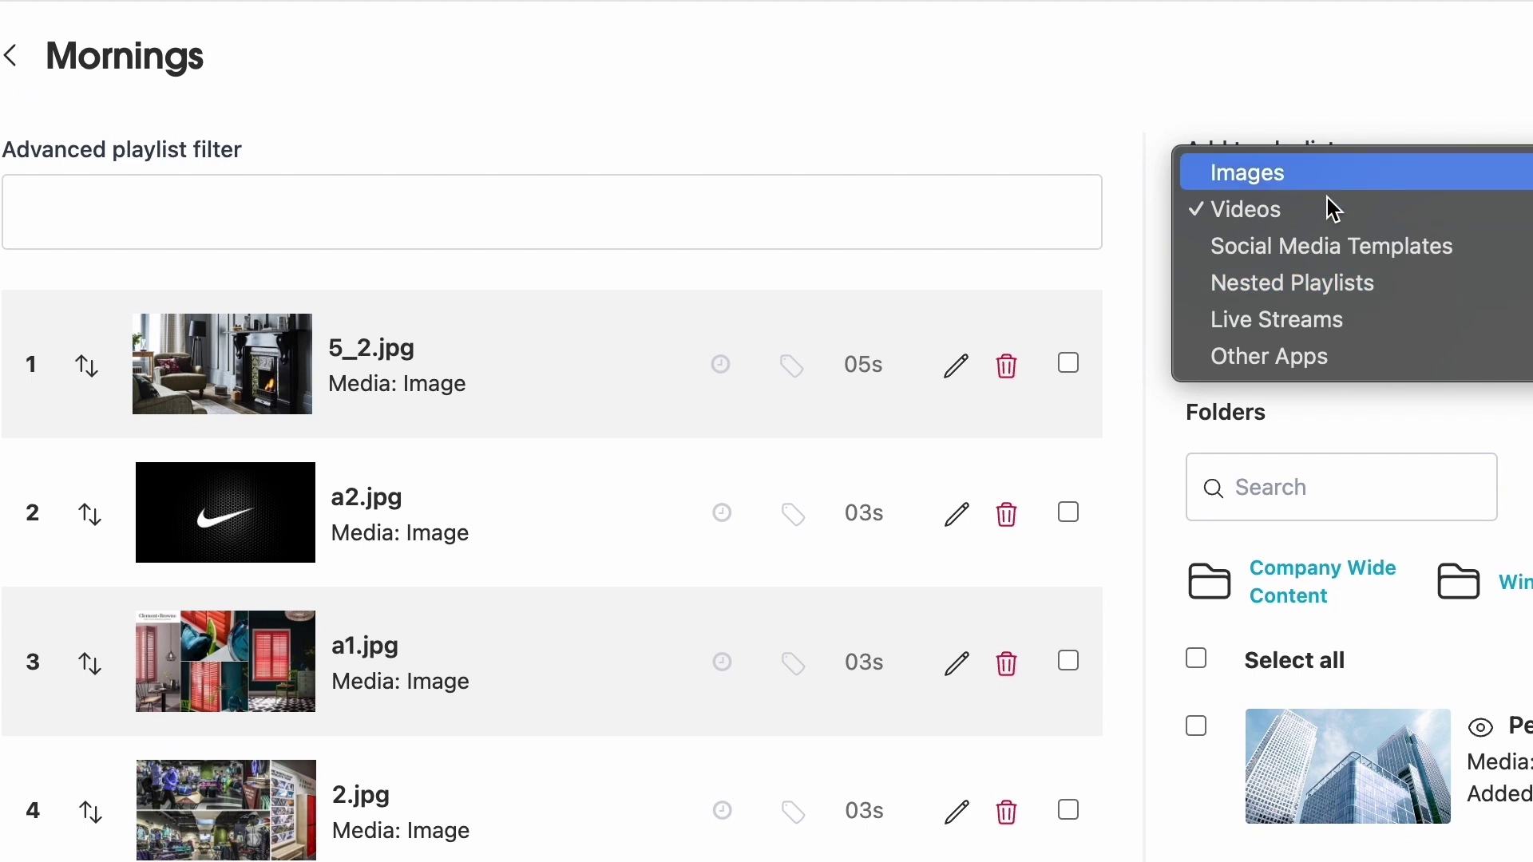
click(1314, 319)
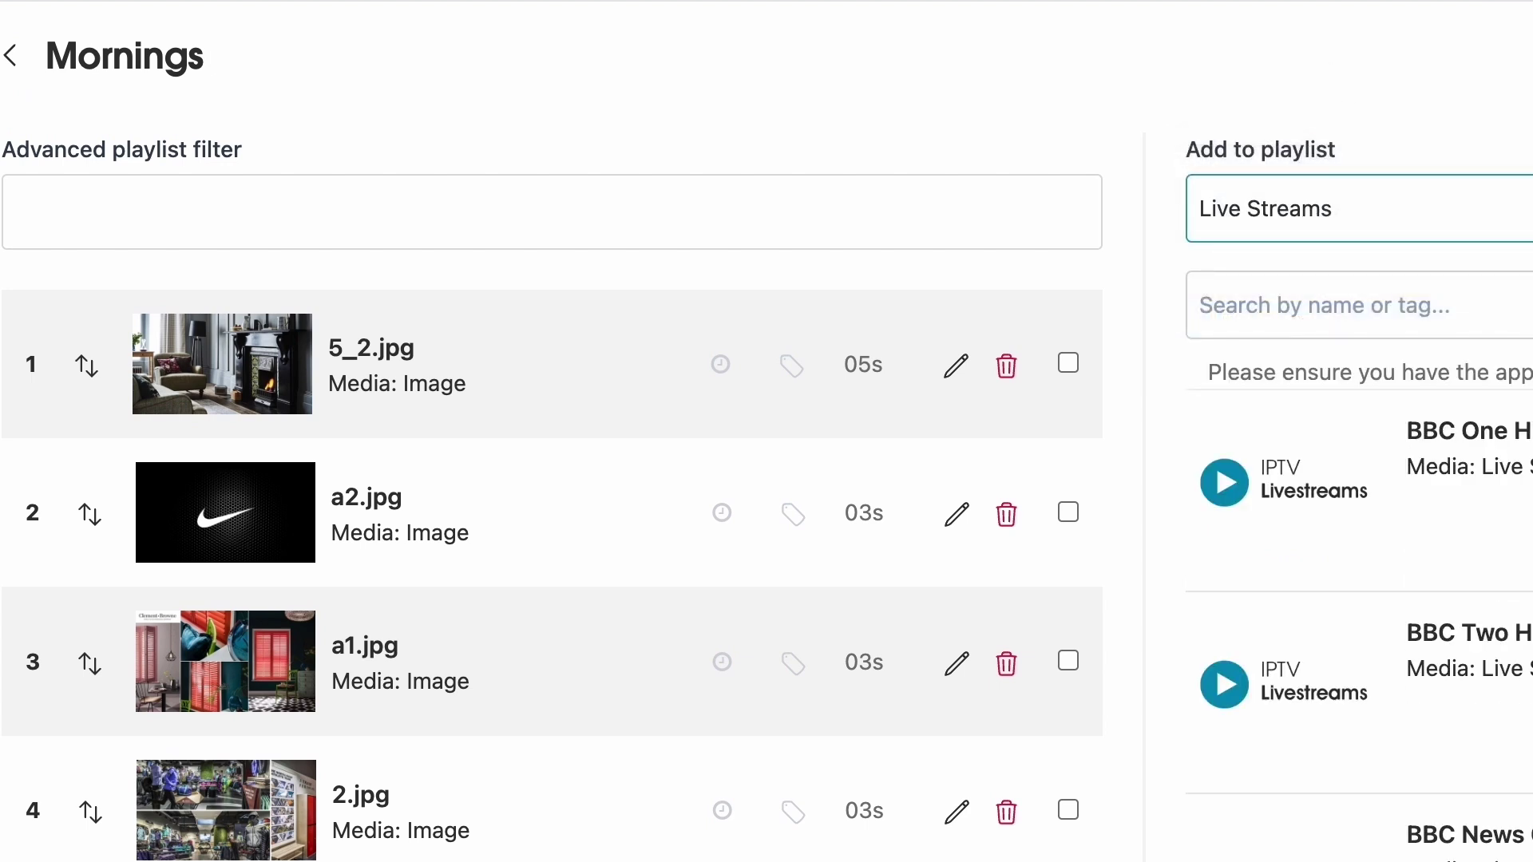
scroll(551, 479, down, 3)
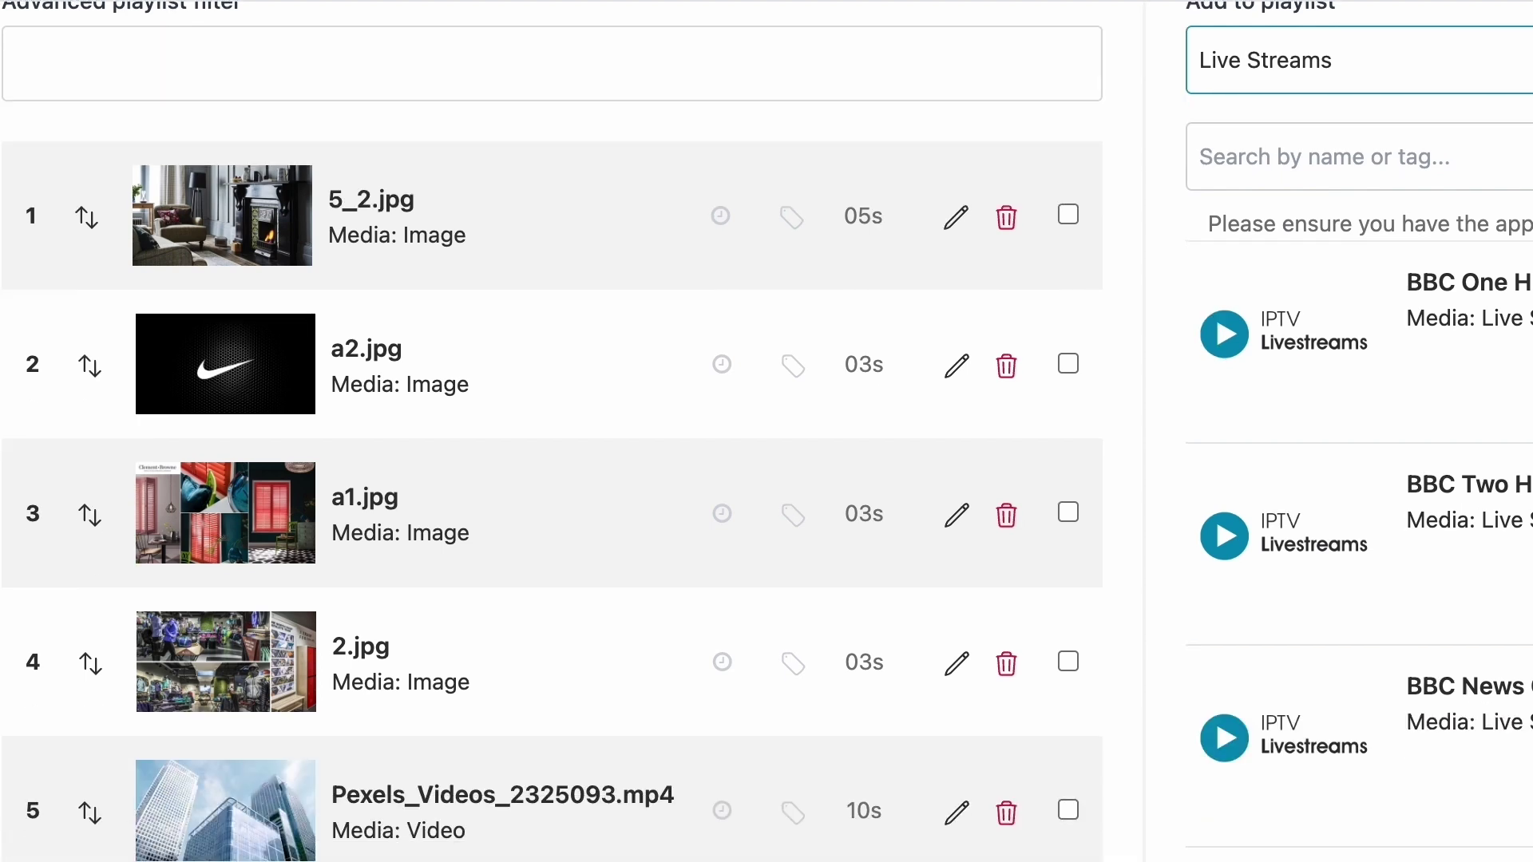
scroll(551, 431, down, 4)
scroll(551, 431, up, 2)
scroll(551, 432, up, 4)
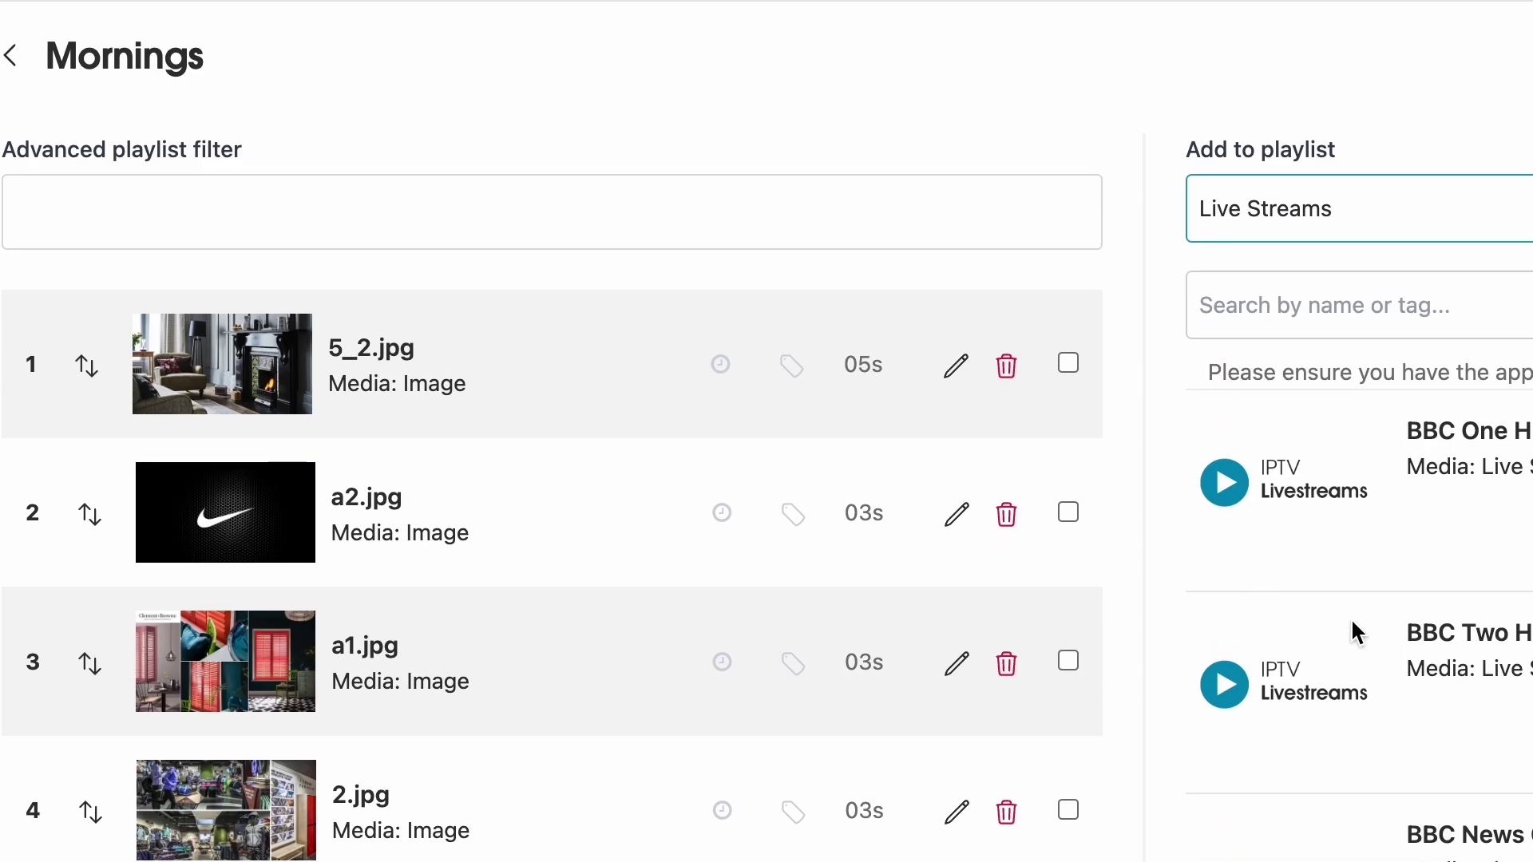
click(1411, 211)
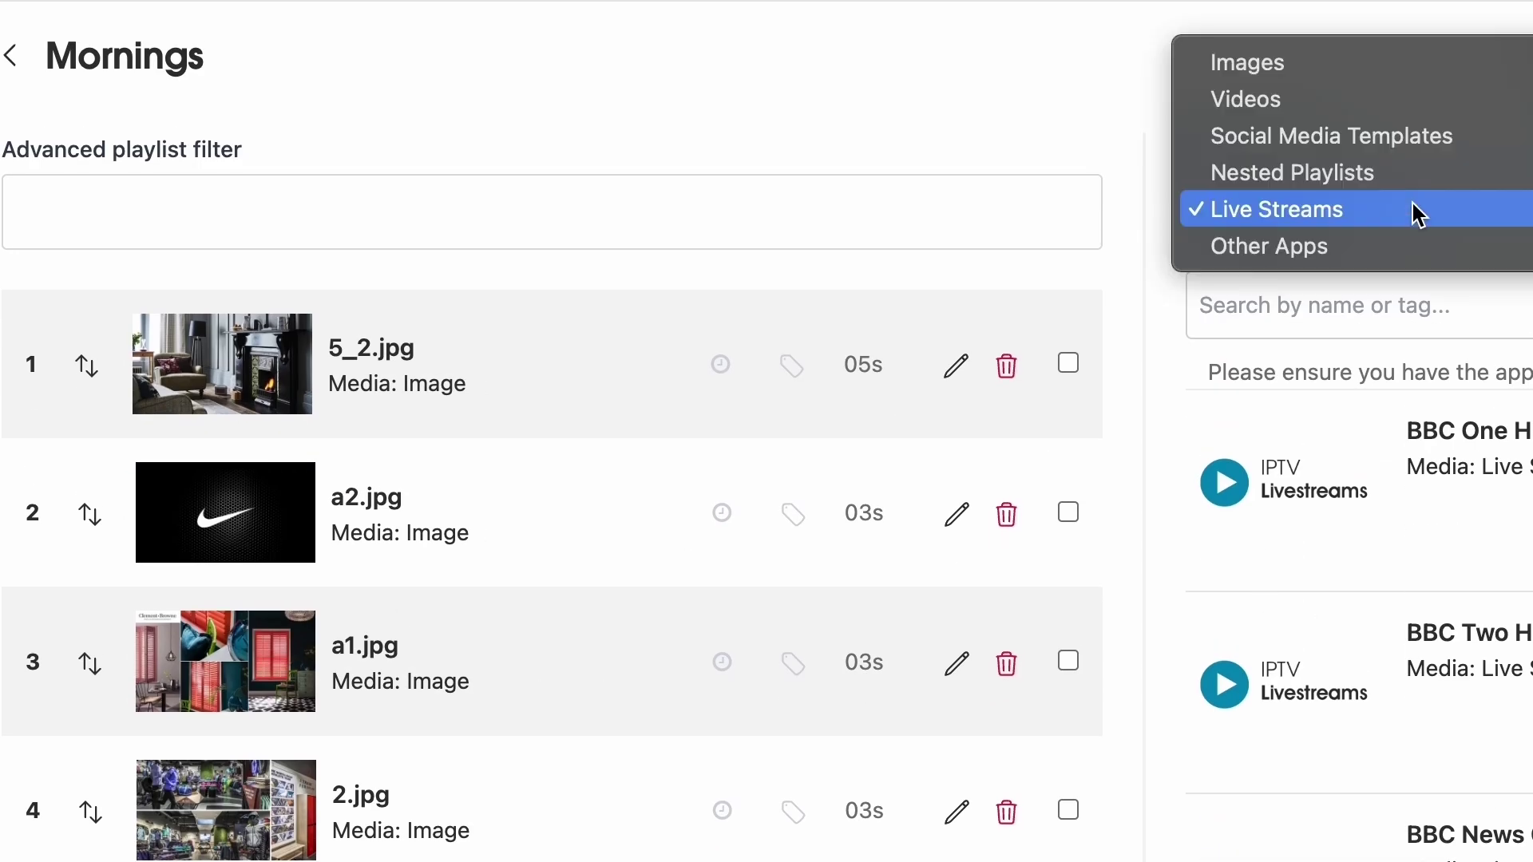
click(1401, 247)
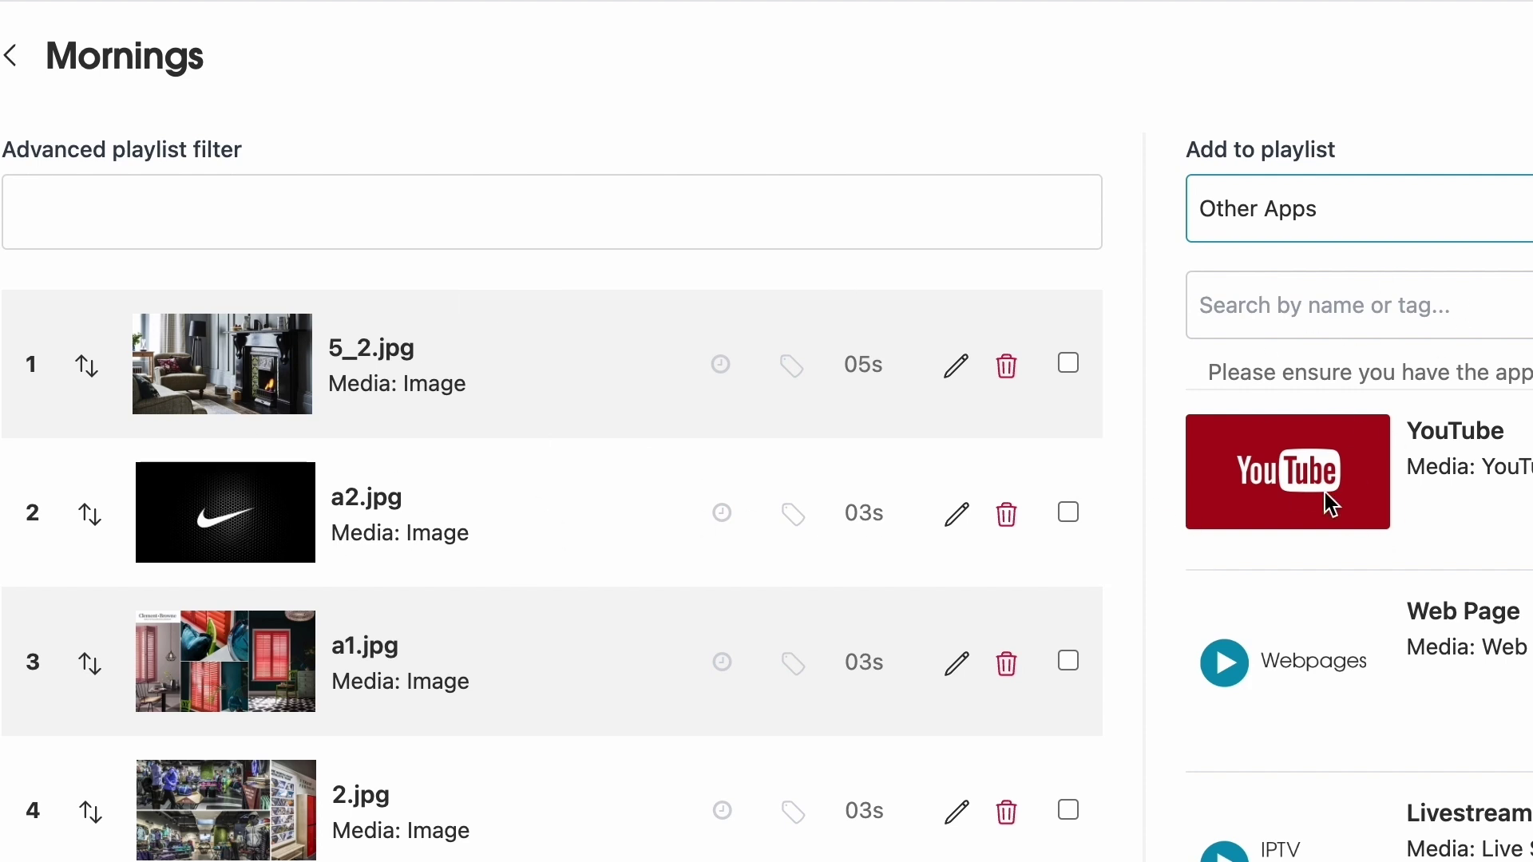
- Move 5_2.jpg below a2.jpg and bring a1.jpg up to second place in Mornings
click(619, 149)
scroll(716, 127, down, 3)
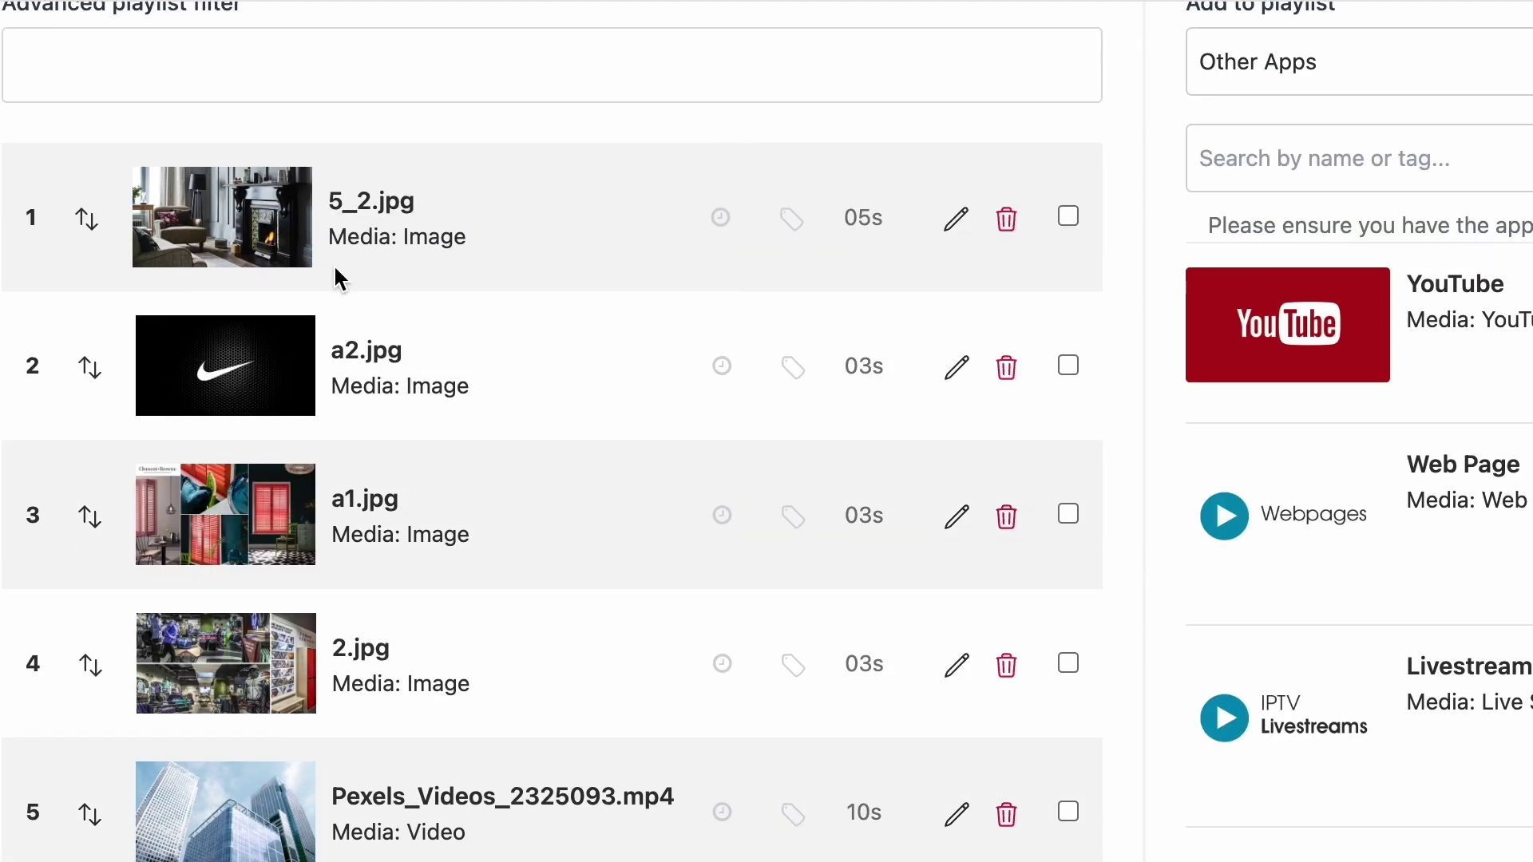
drag(186, 214, 187, 359)
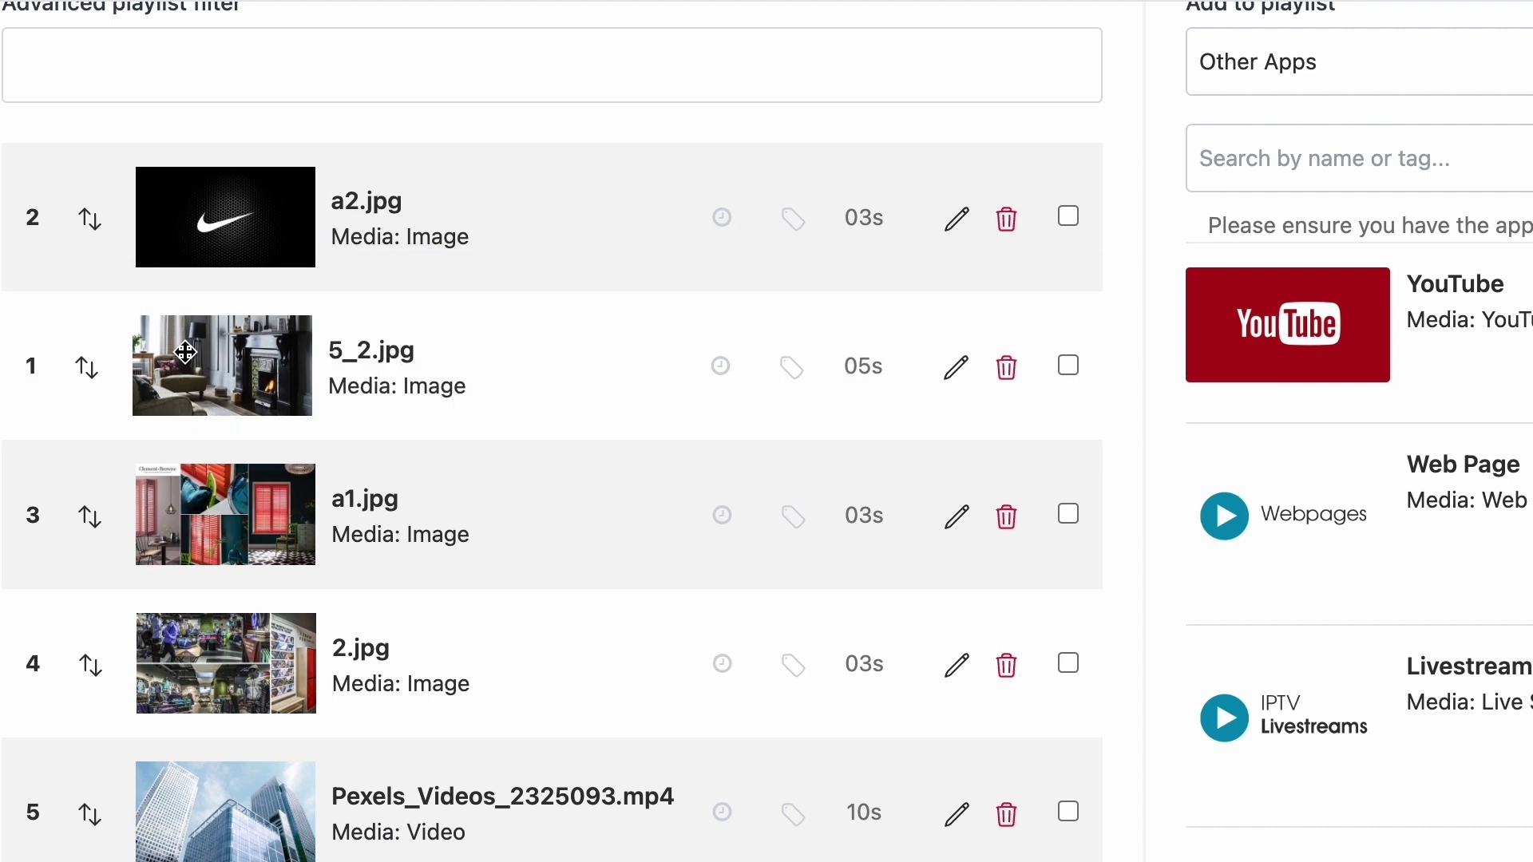
drag(233, 517, 238, 344)
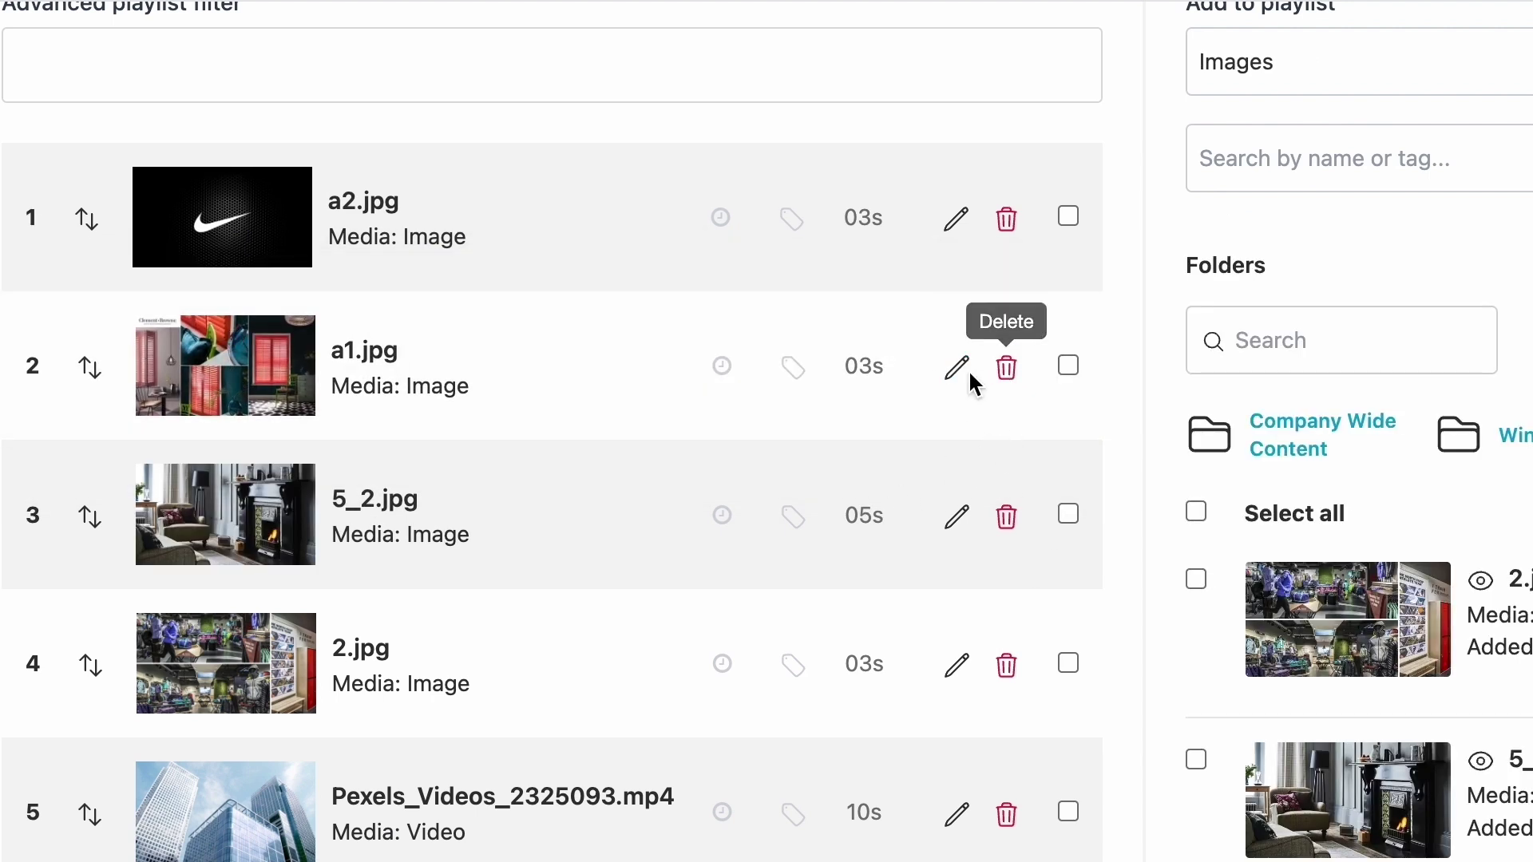
- Tick the Pexels video and a1.jpg checkboxes, then clear the a1.jpg, 5_2.jpg and Pexels selections
scroll(1033, 395, down, 2)
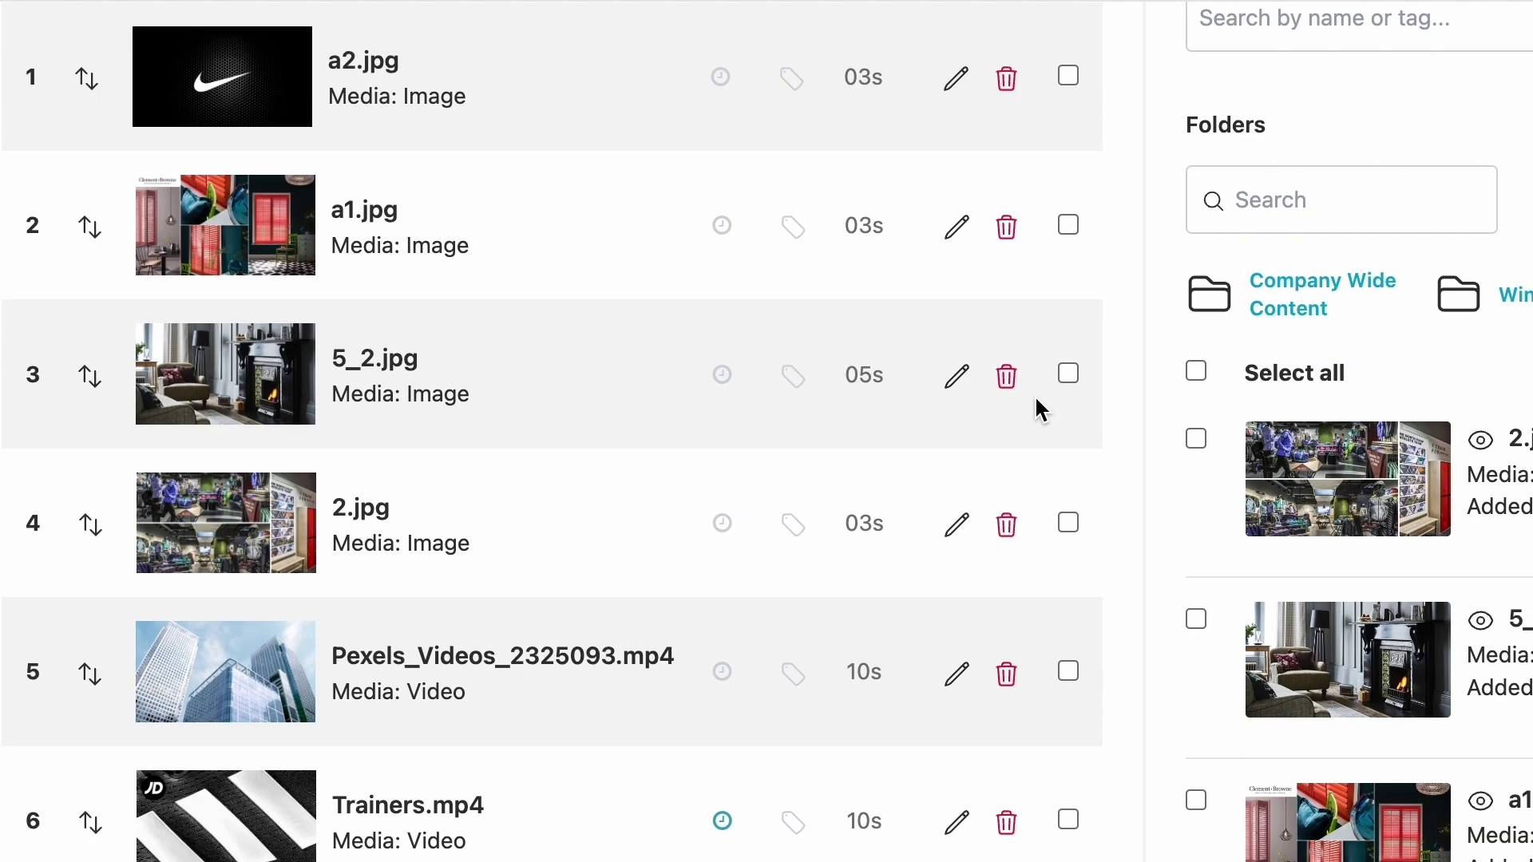
click(1069, 673)
click(1070, 271)
scroll(1071, 270, up, 1)
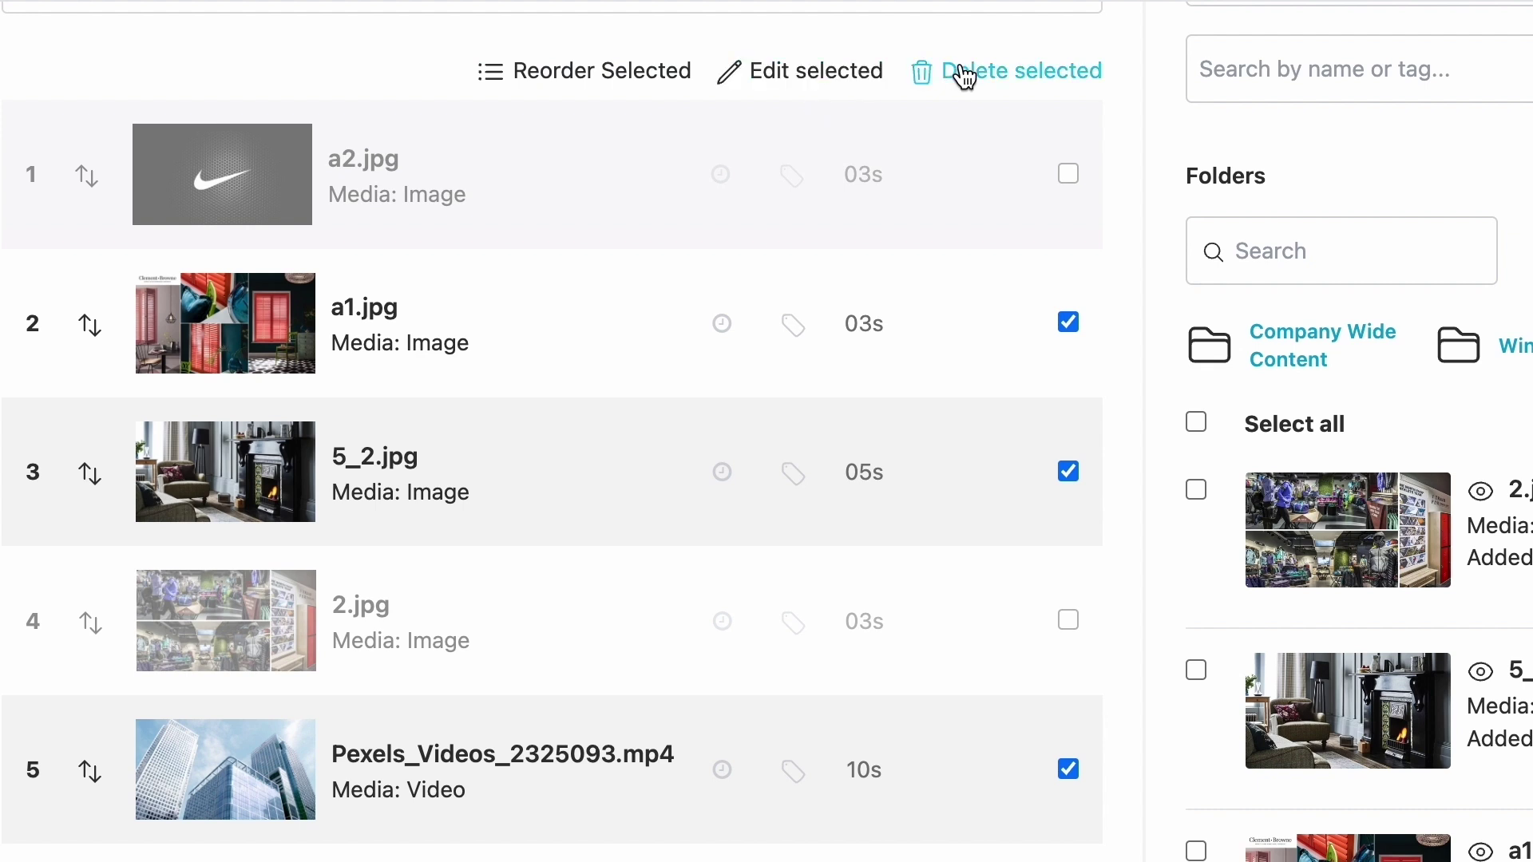
click(1069, 322)
click(1068, 471)
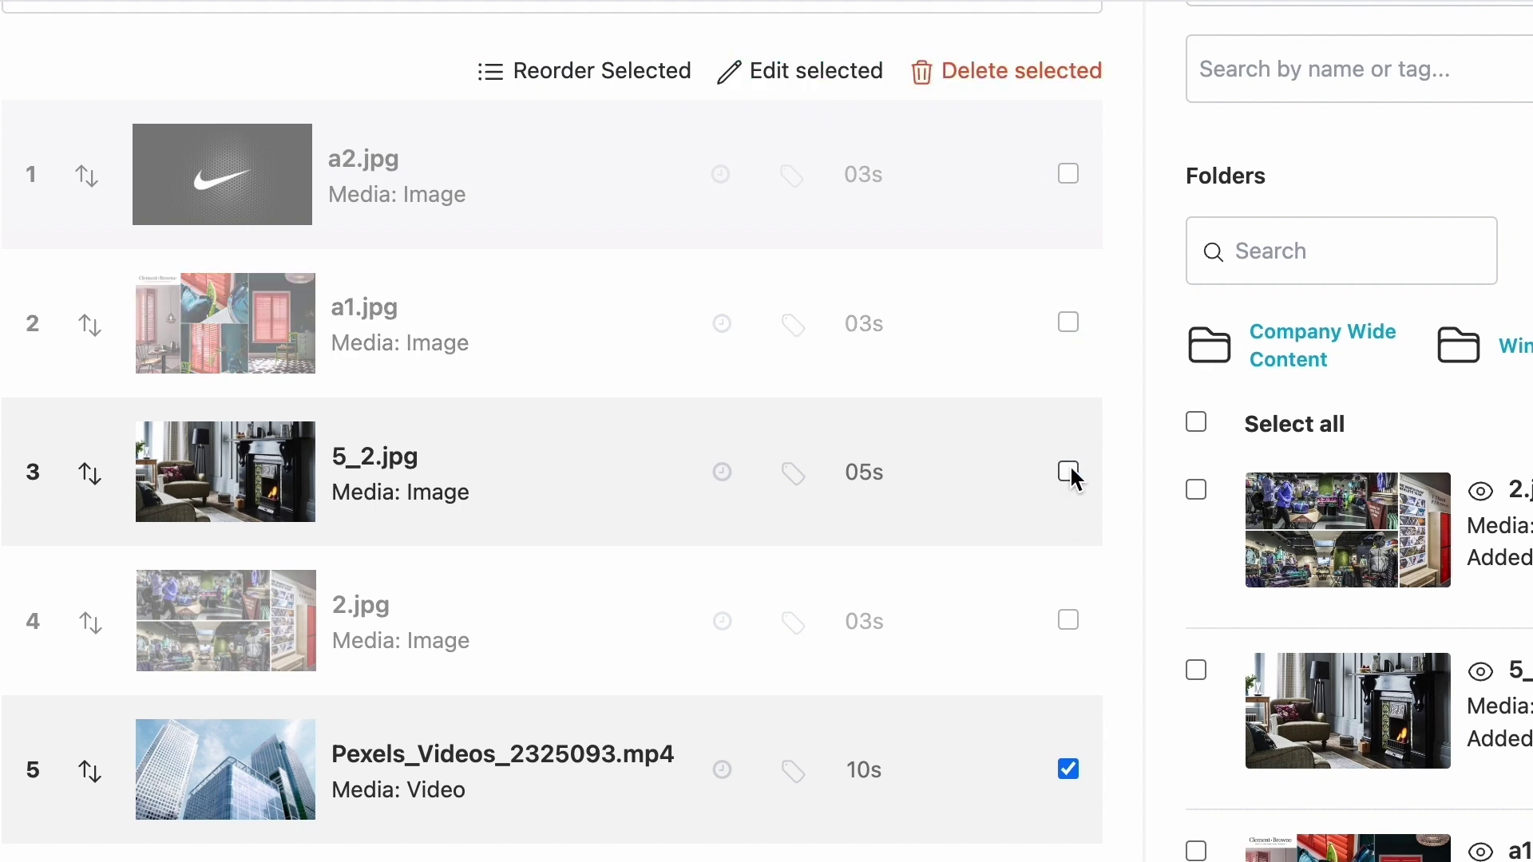
click(1068, 769)
scroll(840, 749, up, 3)
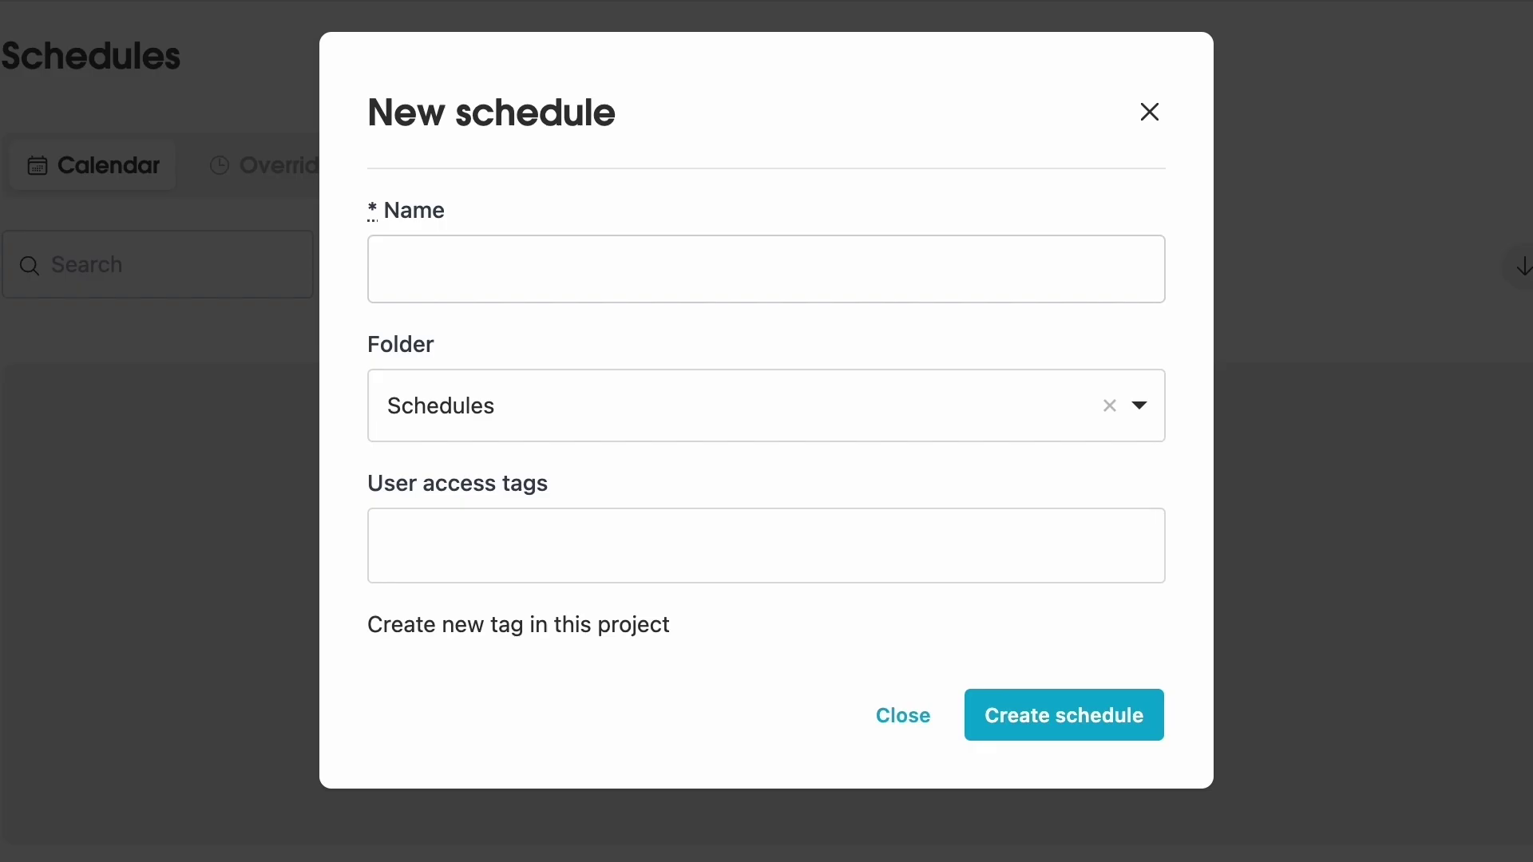
- Enter 'London Schedule' as the new schedule's name and create it
click(654, 254)
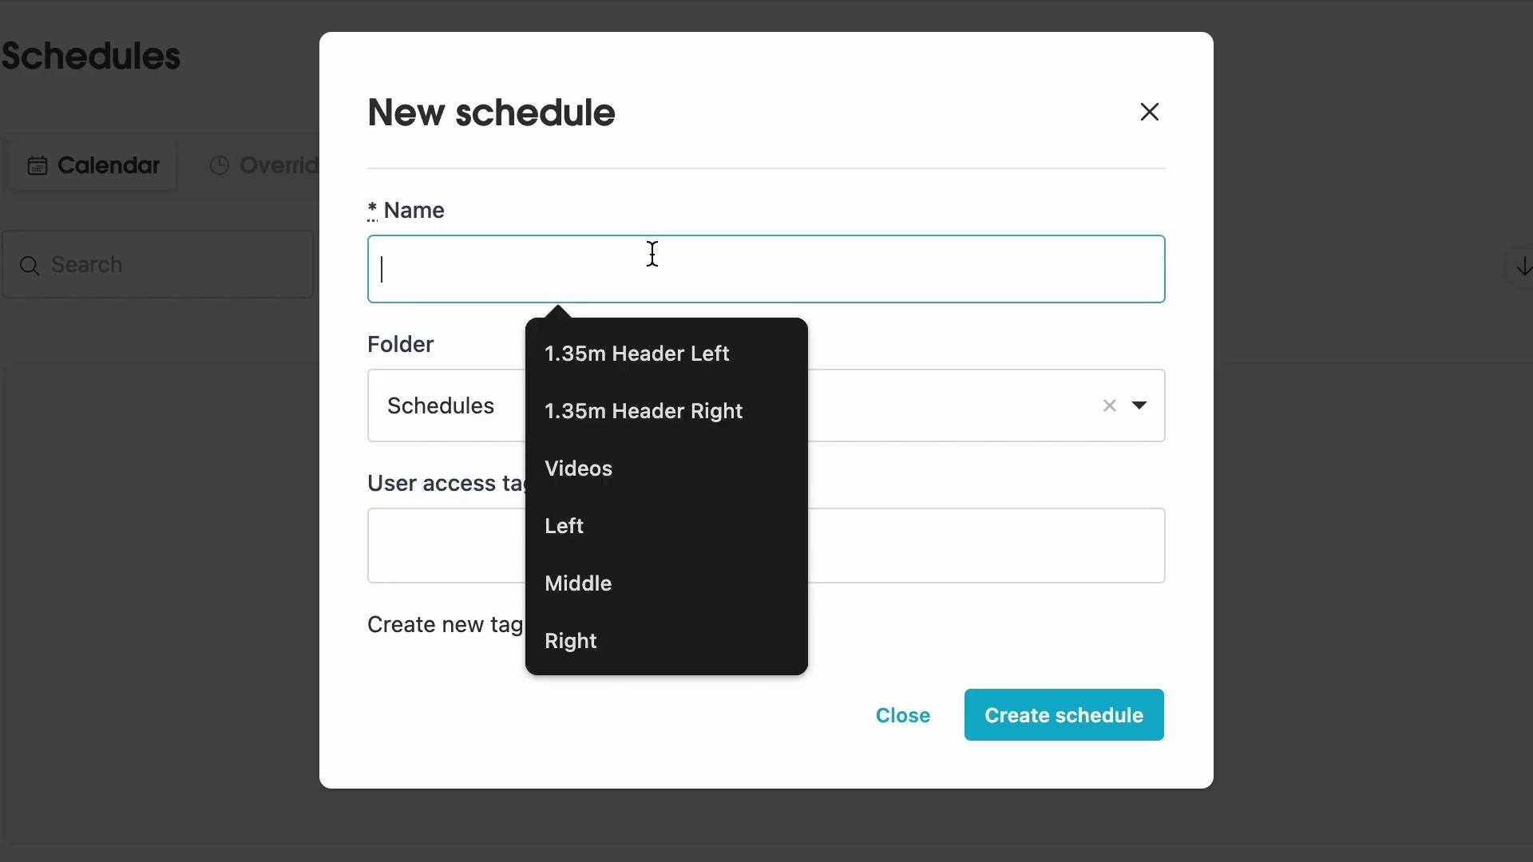
text(London Sc)
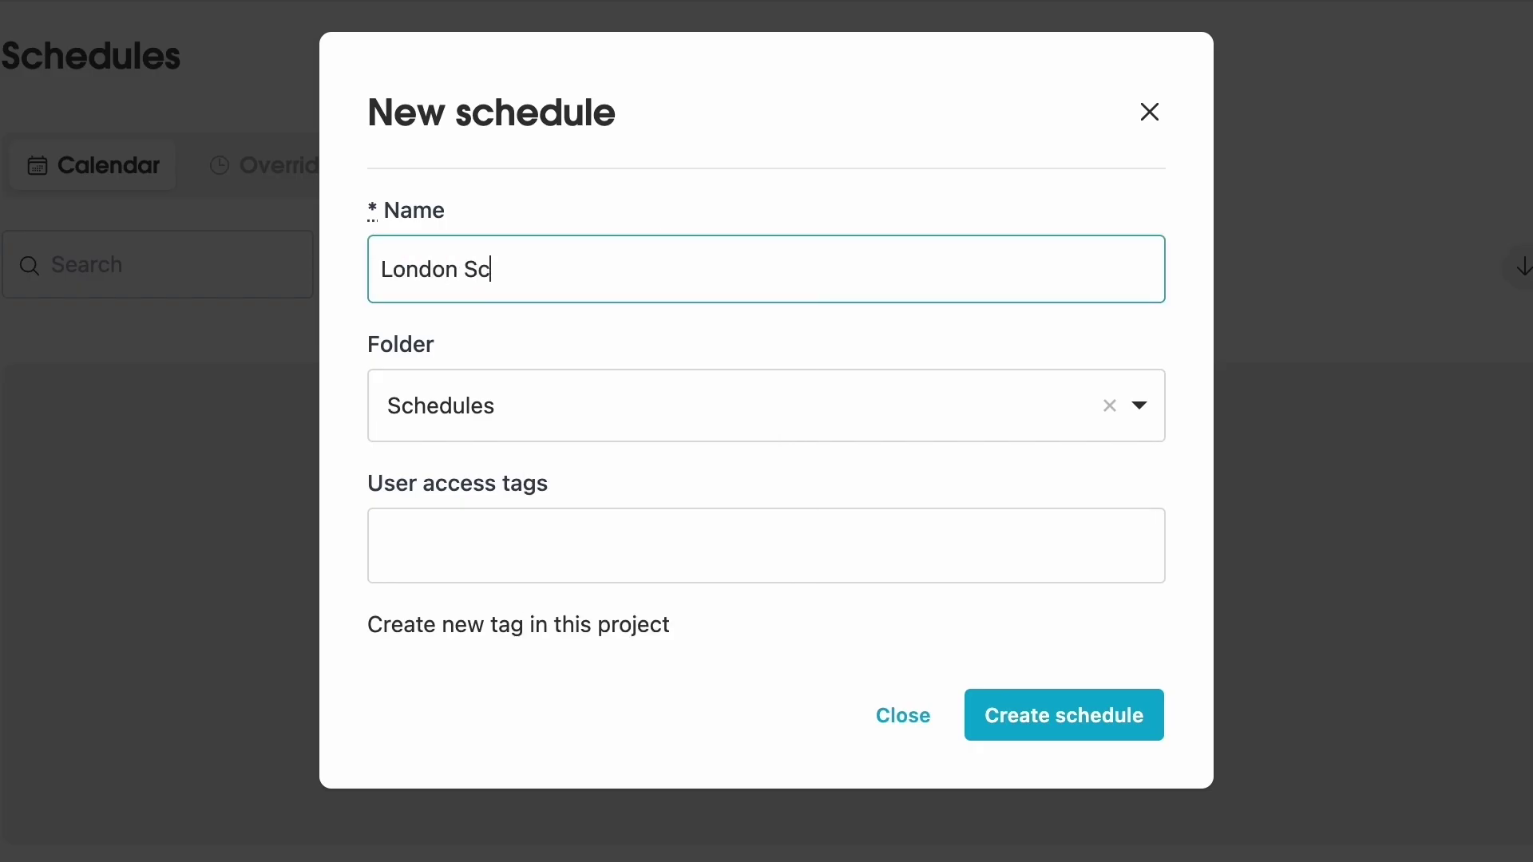
text(hedukle)
key(BackSpace)
key(BackSpace)
key(BackSpace)
text(le)
click(1052, 724)
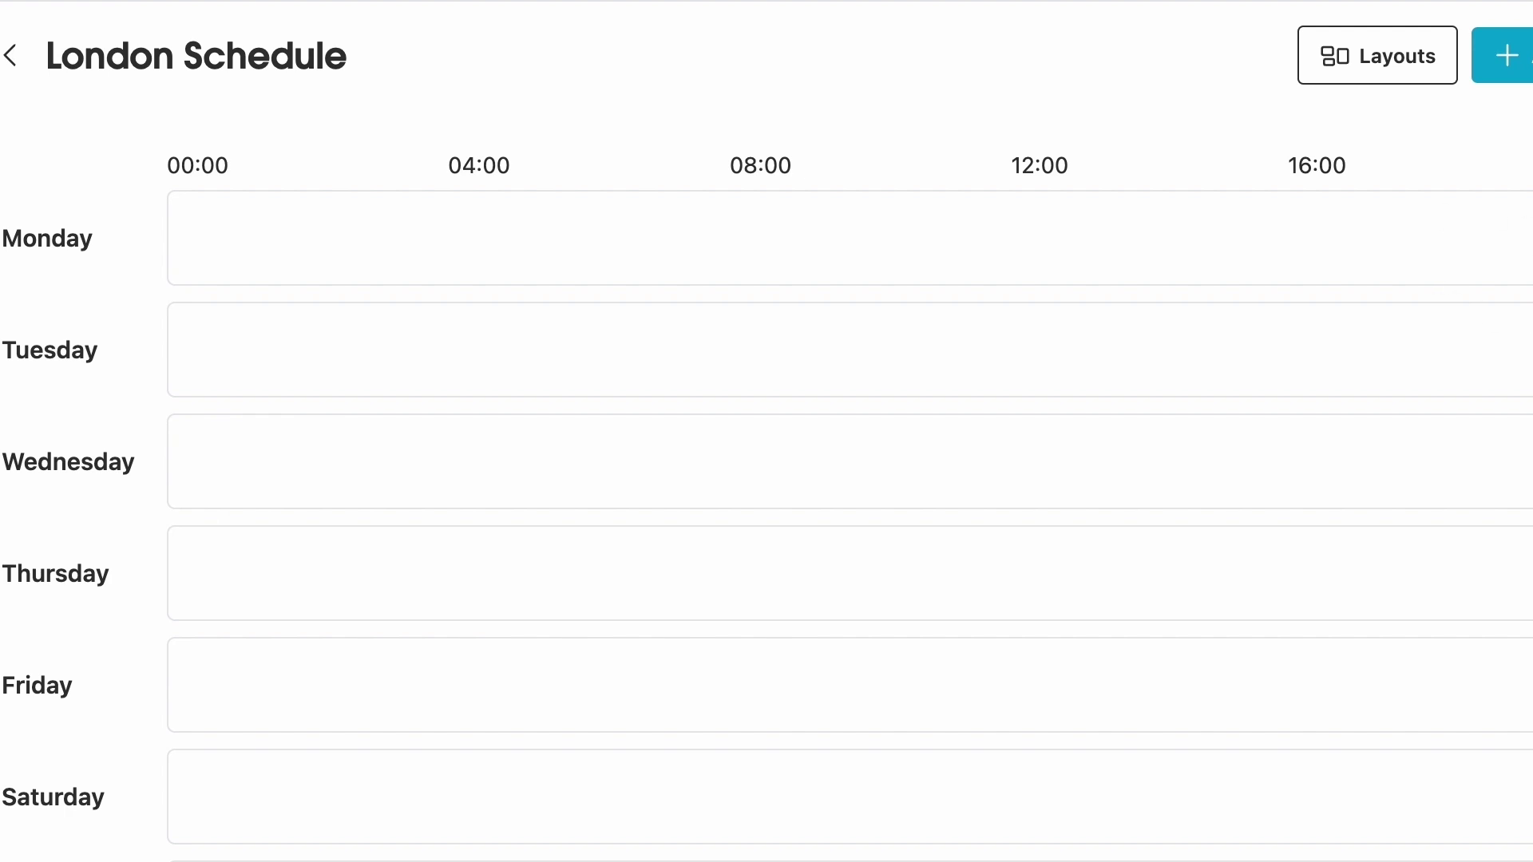
- Add a Mornings slot from 06:30 to 12:45 on Monday through Friday
click(1504, 55)
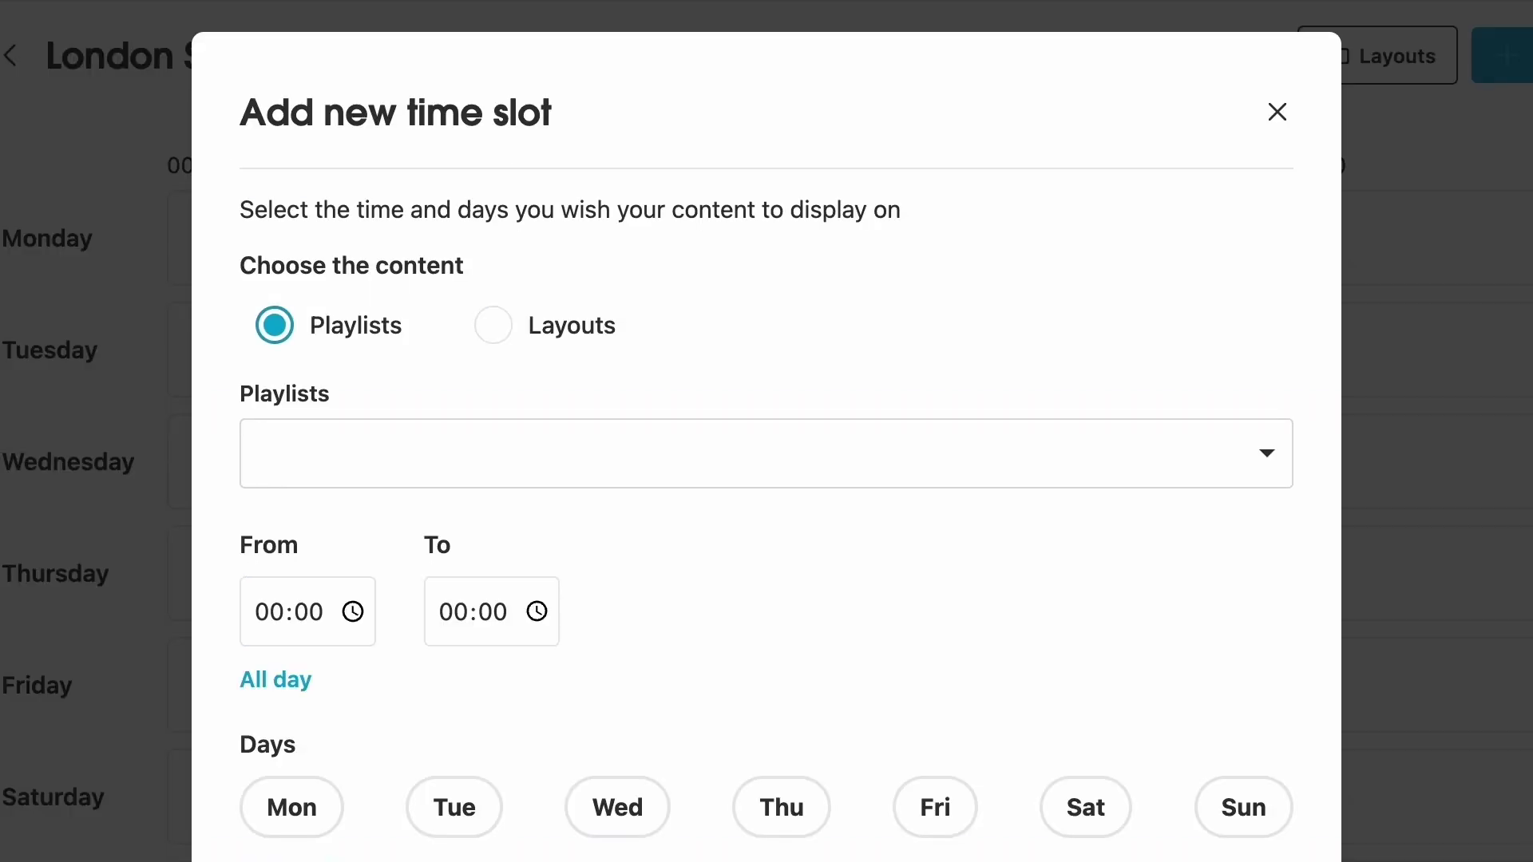
click(756, 448)
click(506, 696)
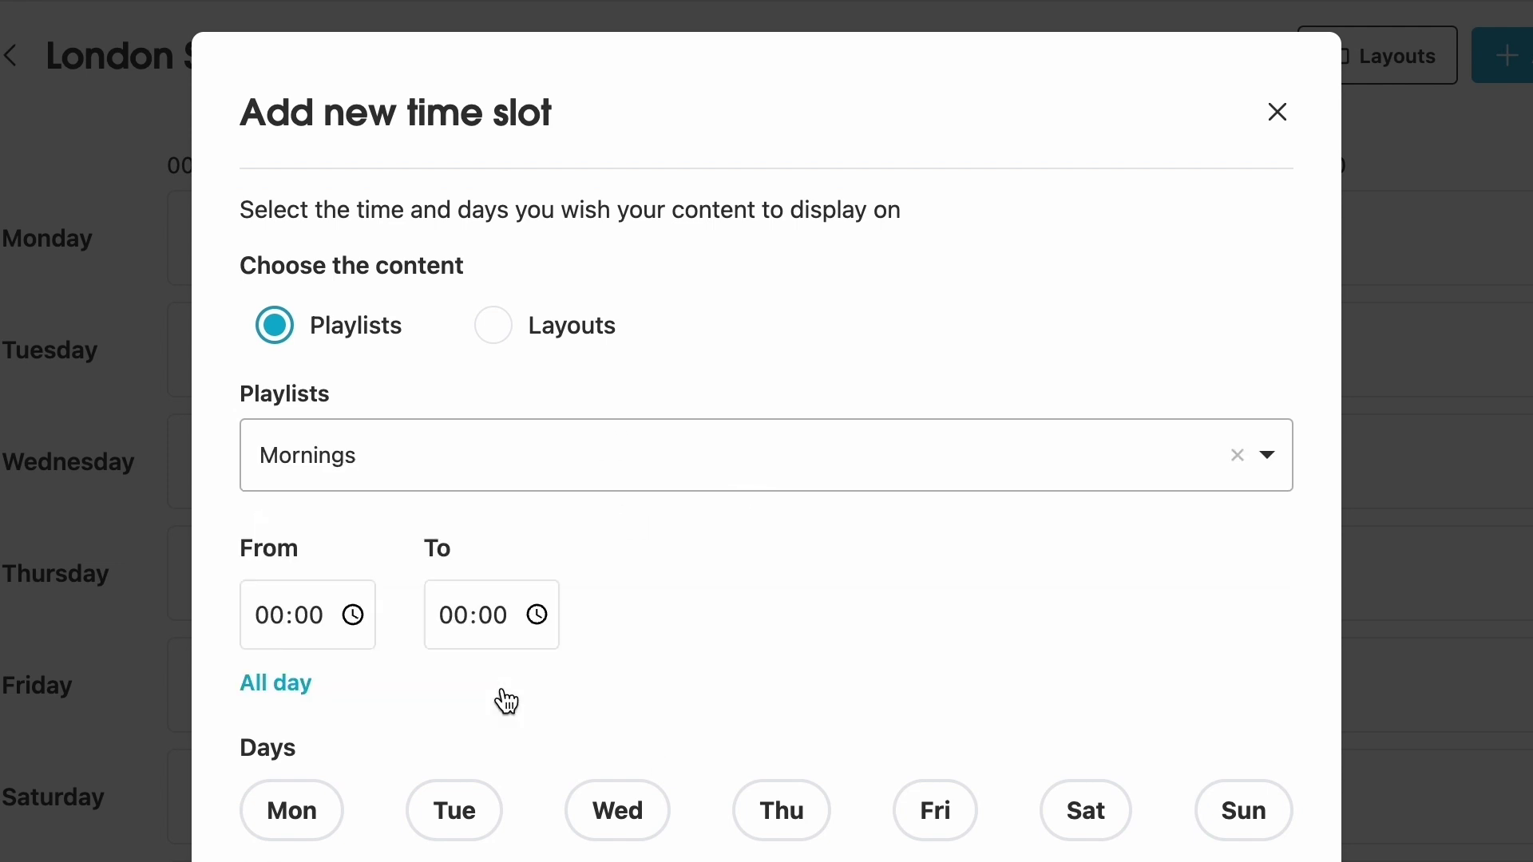
click(277, 629)
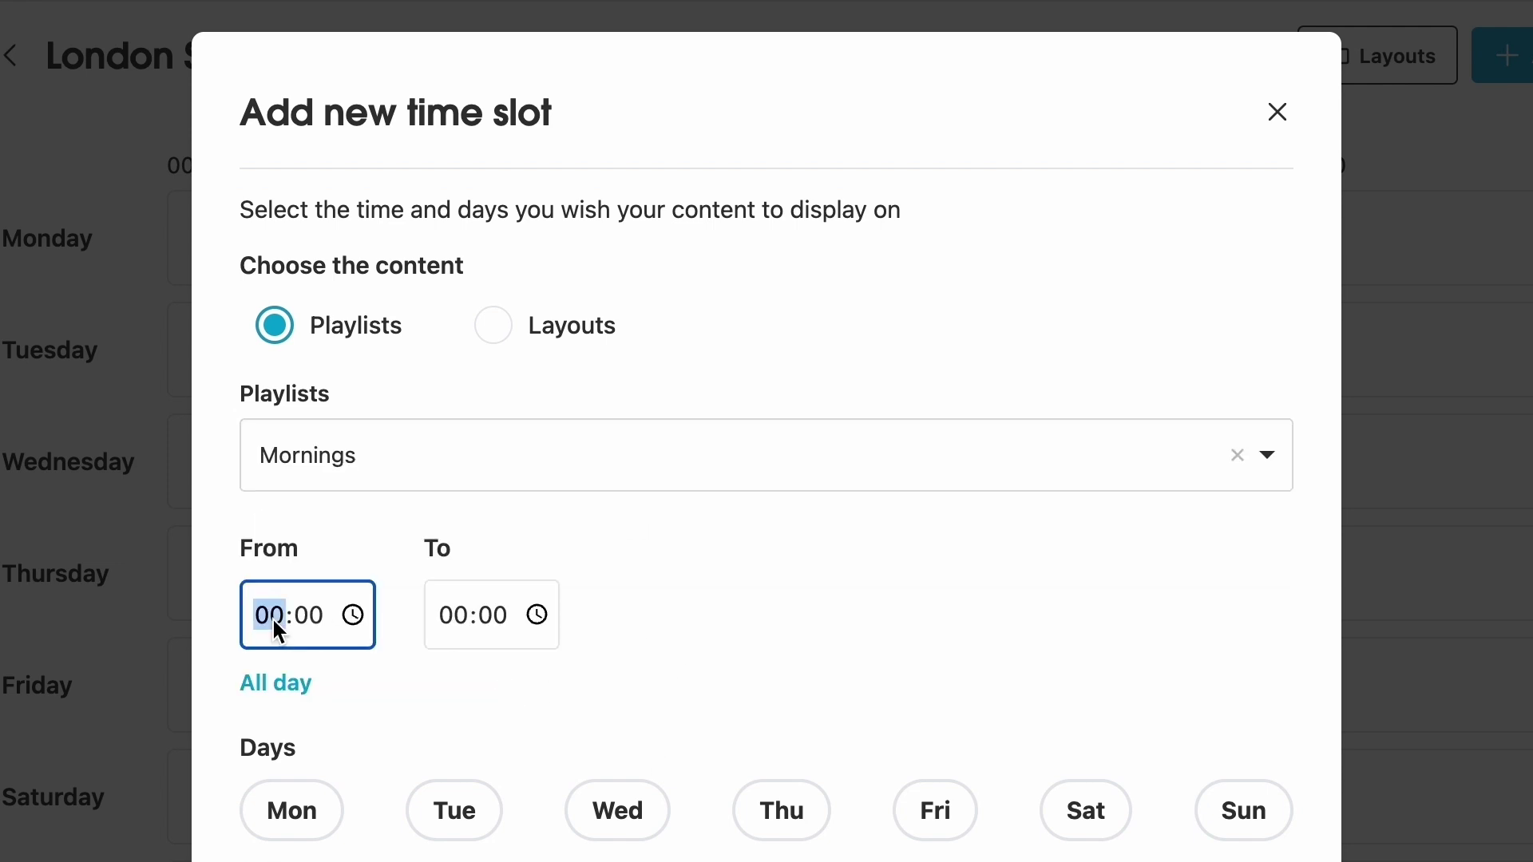
text(06:30)
click(442, 621)
text(120445)
click(748, 613)
click(276, 822)
click(429, 821)
click(617, 813)
click(780, 816)
click(944, 818)
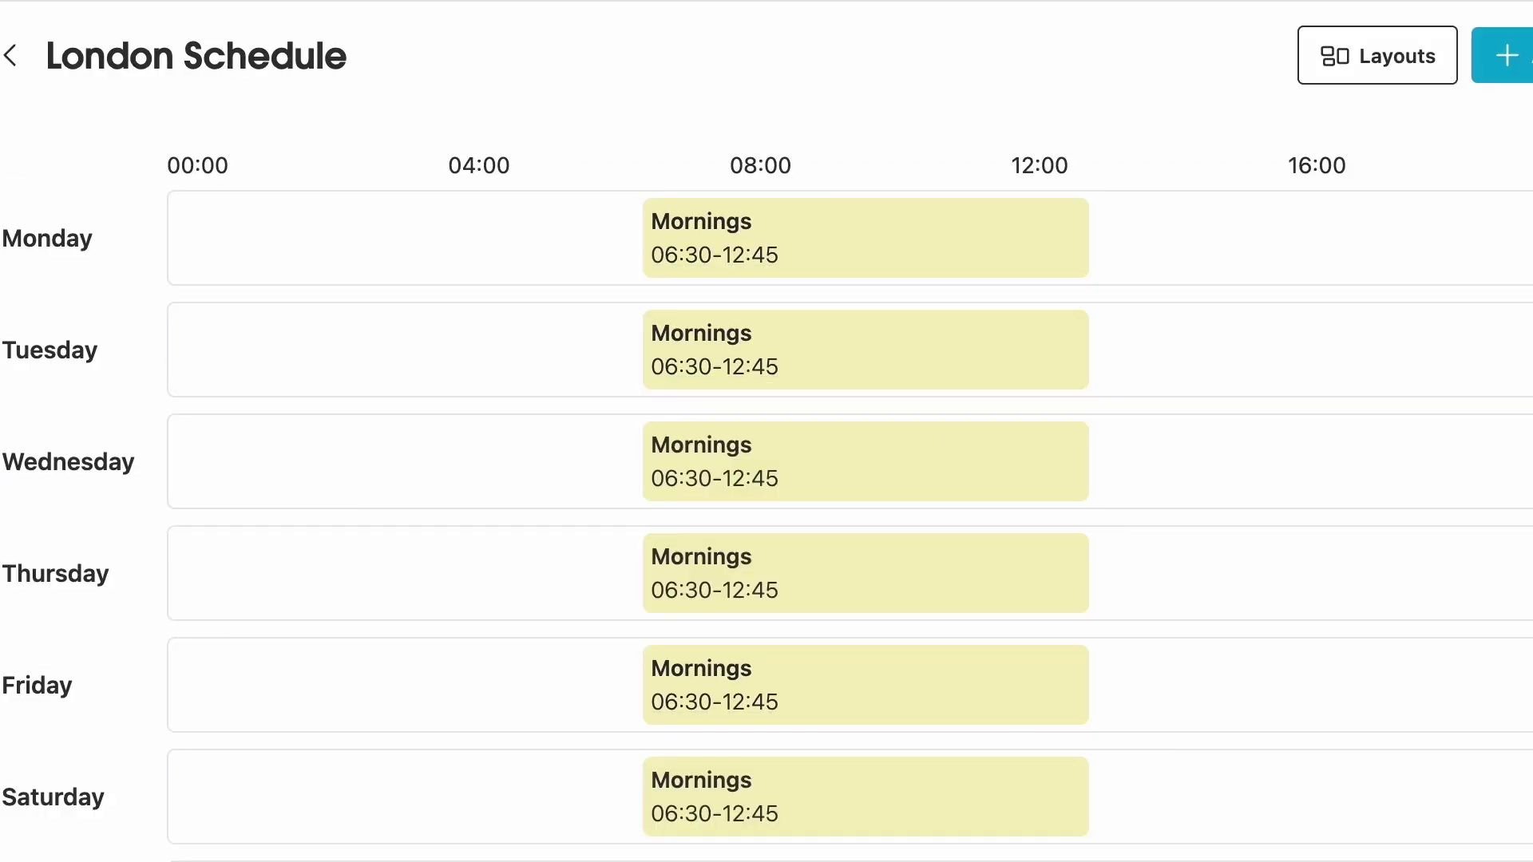
- Add an Afternoons slot starting at 12:45 that runs every day
click(1504, 55)
click(653, 464)
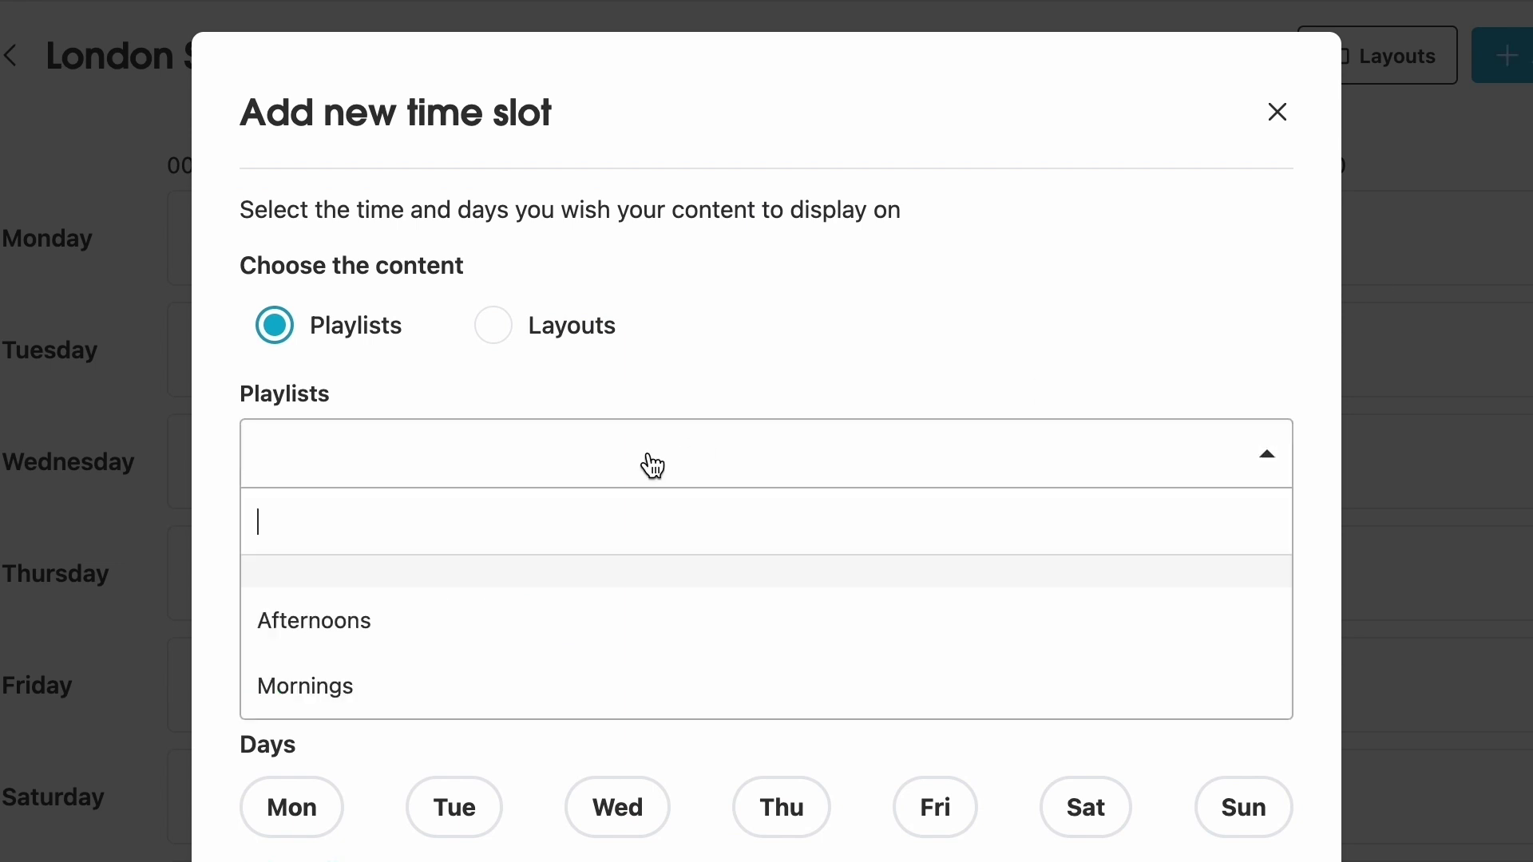
click(489, 631)
click(267, 629)
text(1245)
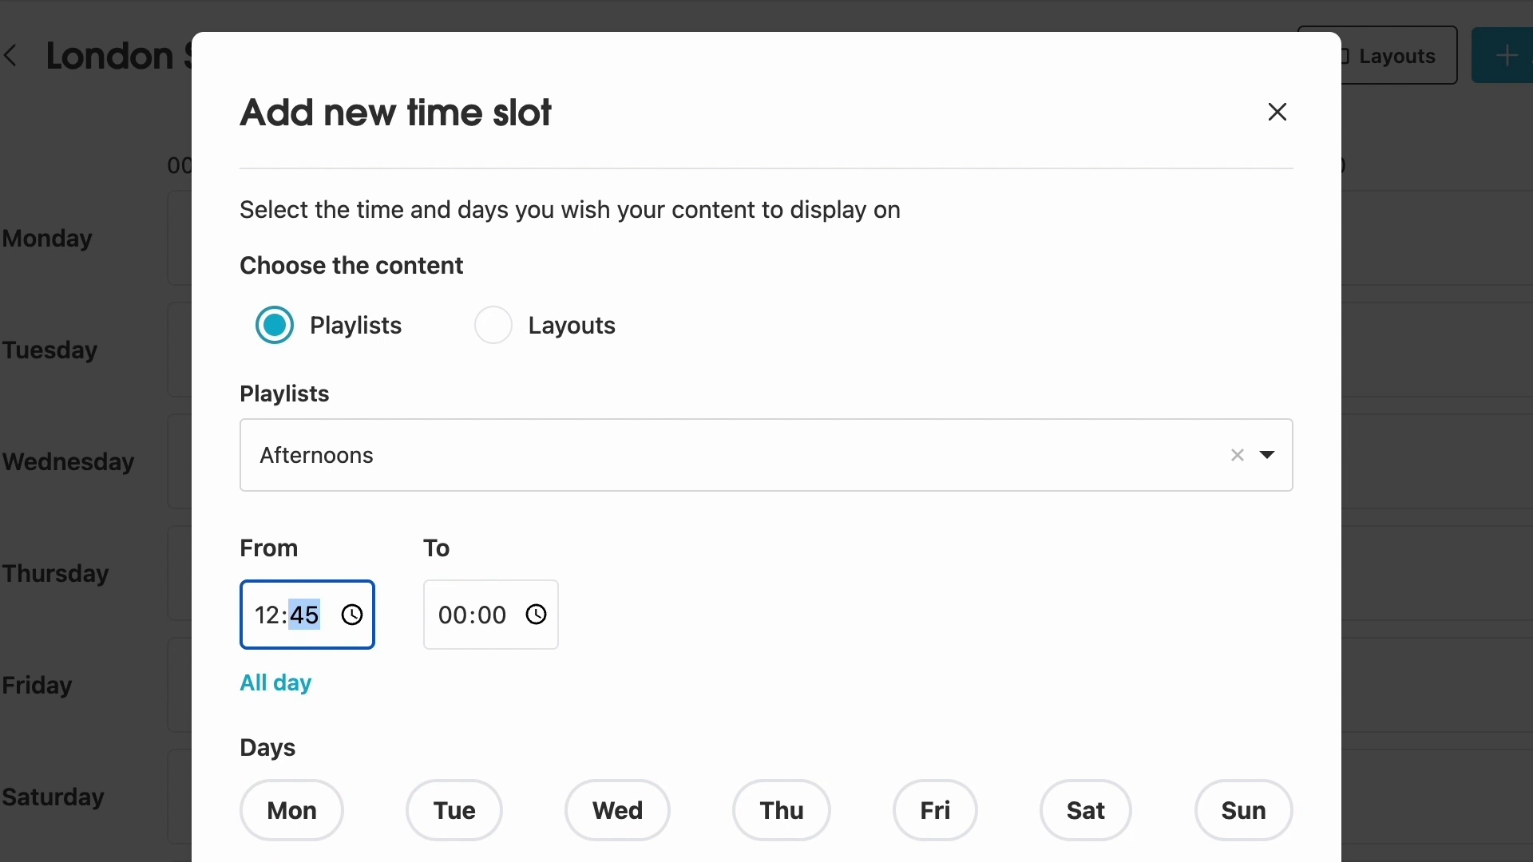
click(515, 715)
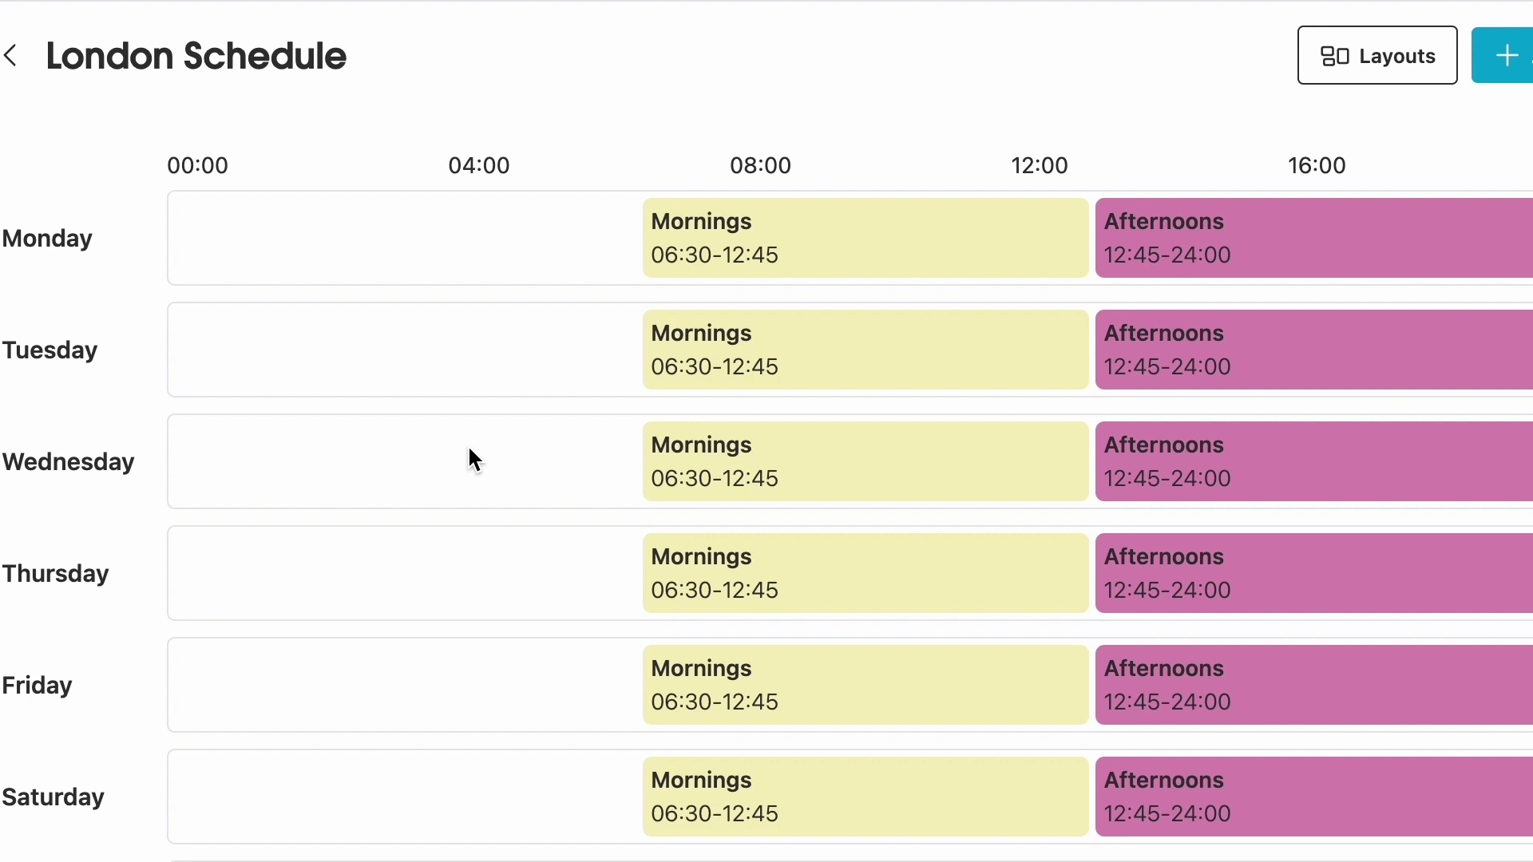
- Start a new layout and choose the three-zone Template 3 after previewing the other templates
click(1384, 80)
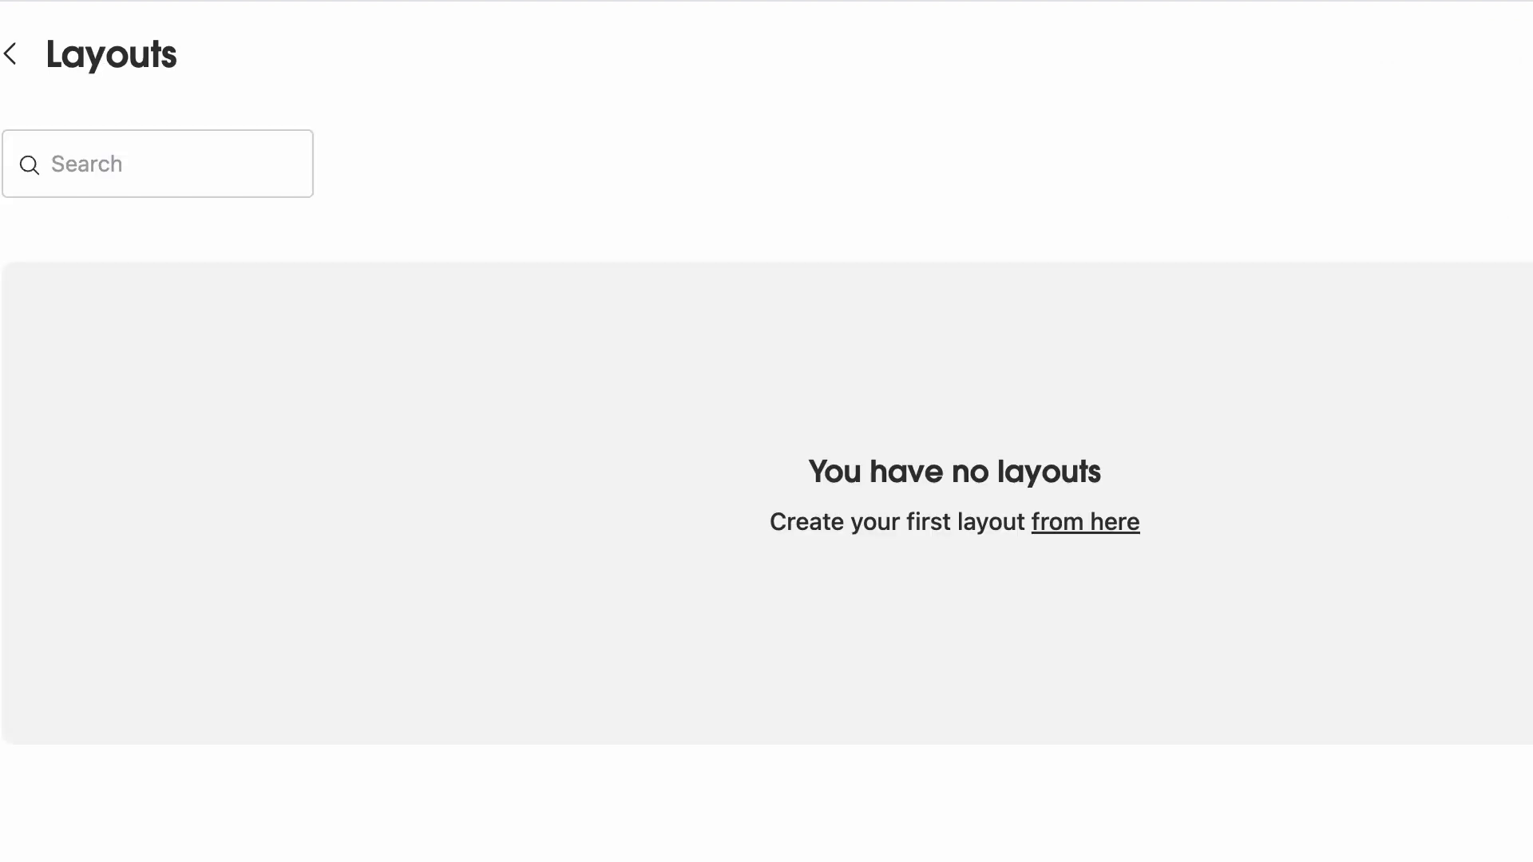
click(1086, 522)
click(394, 439)
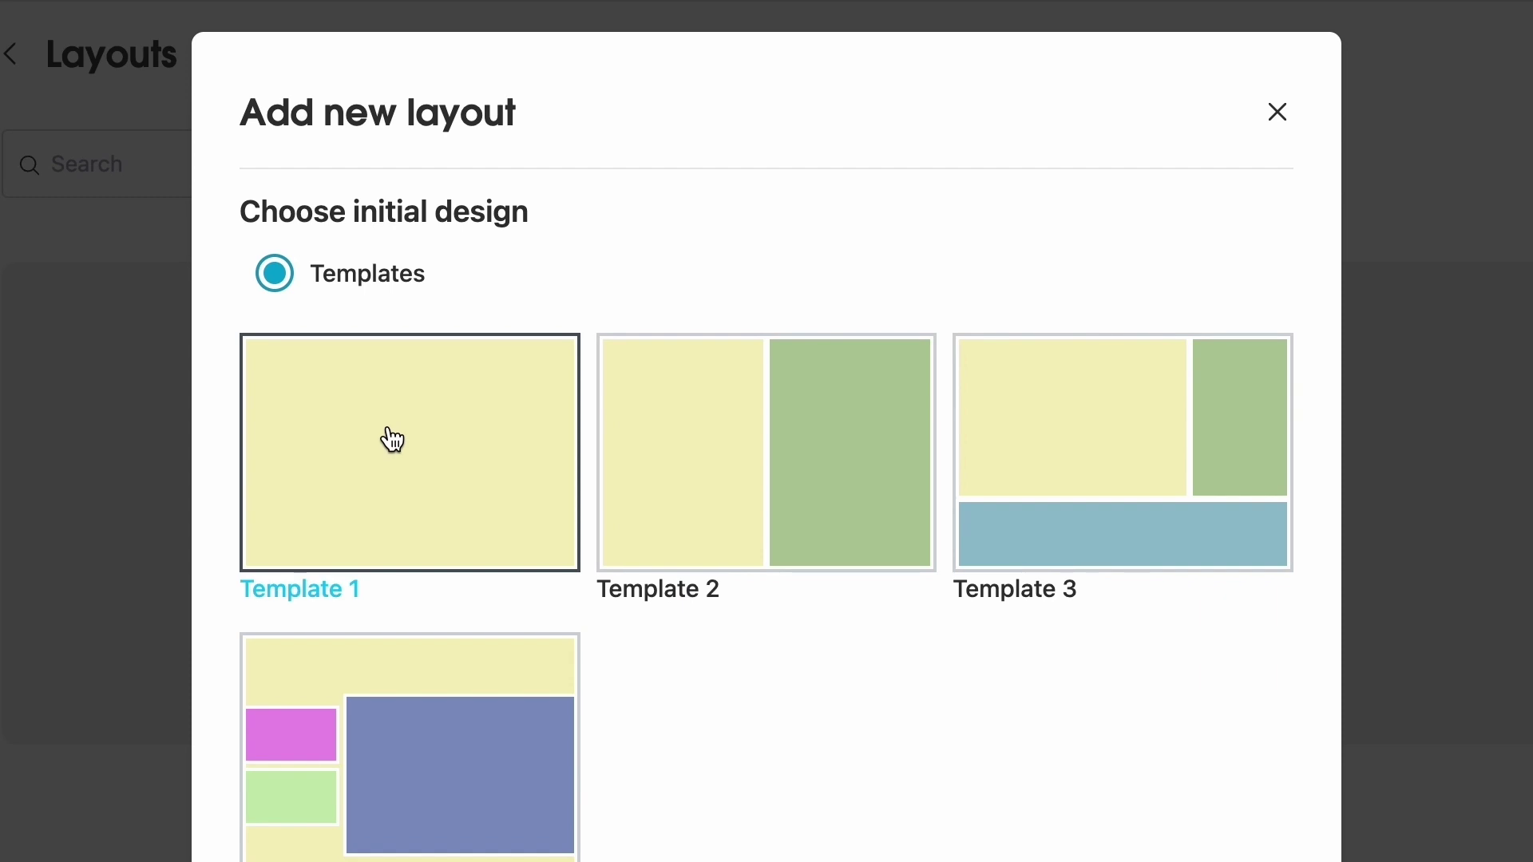
click(411, 688)
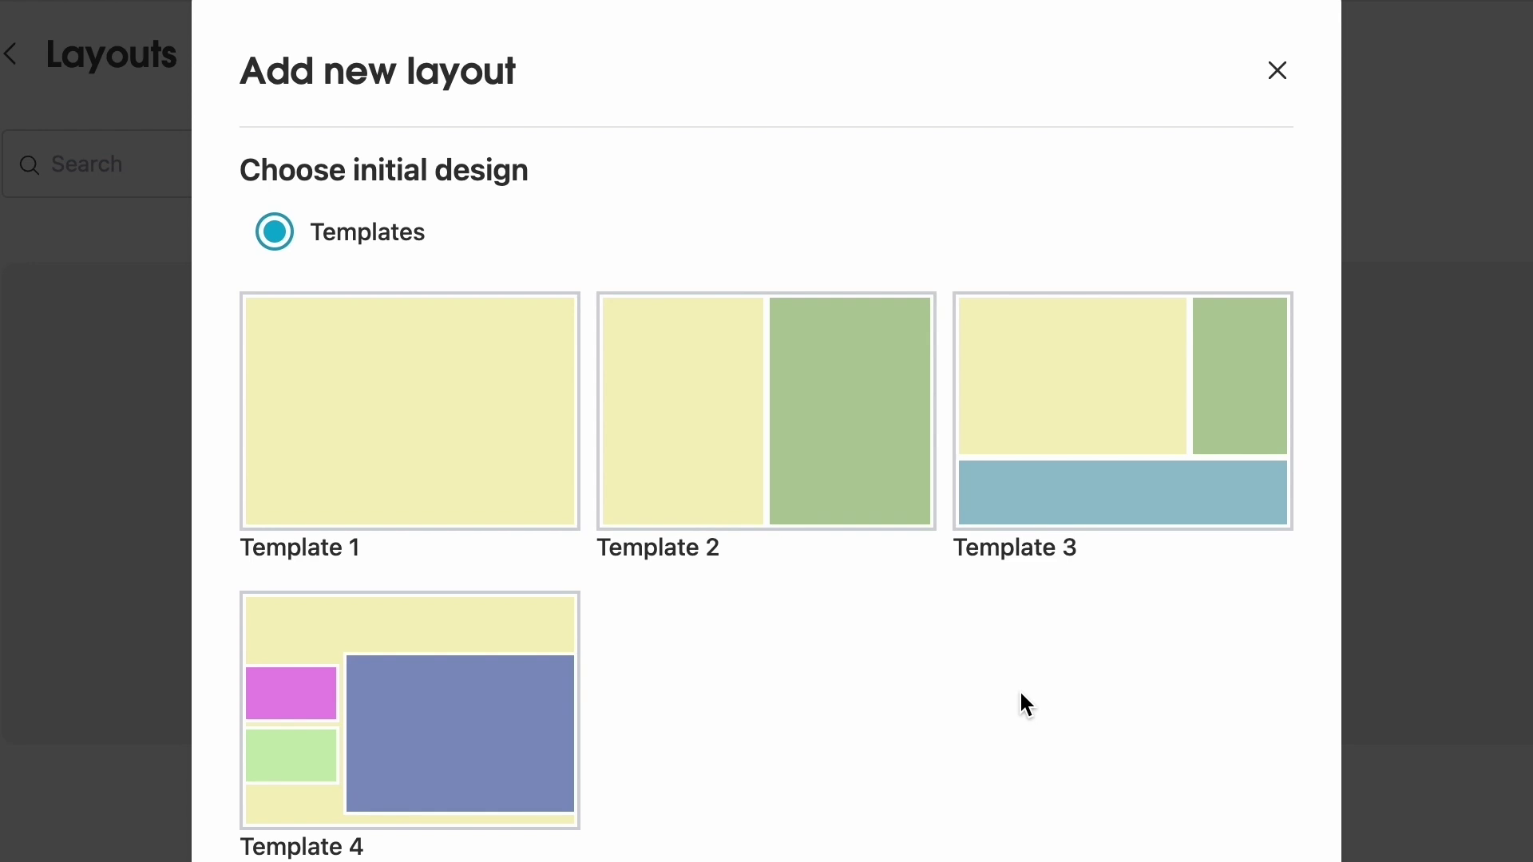
click(1097, 467)
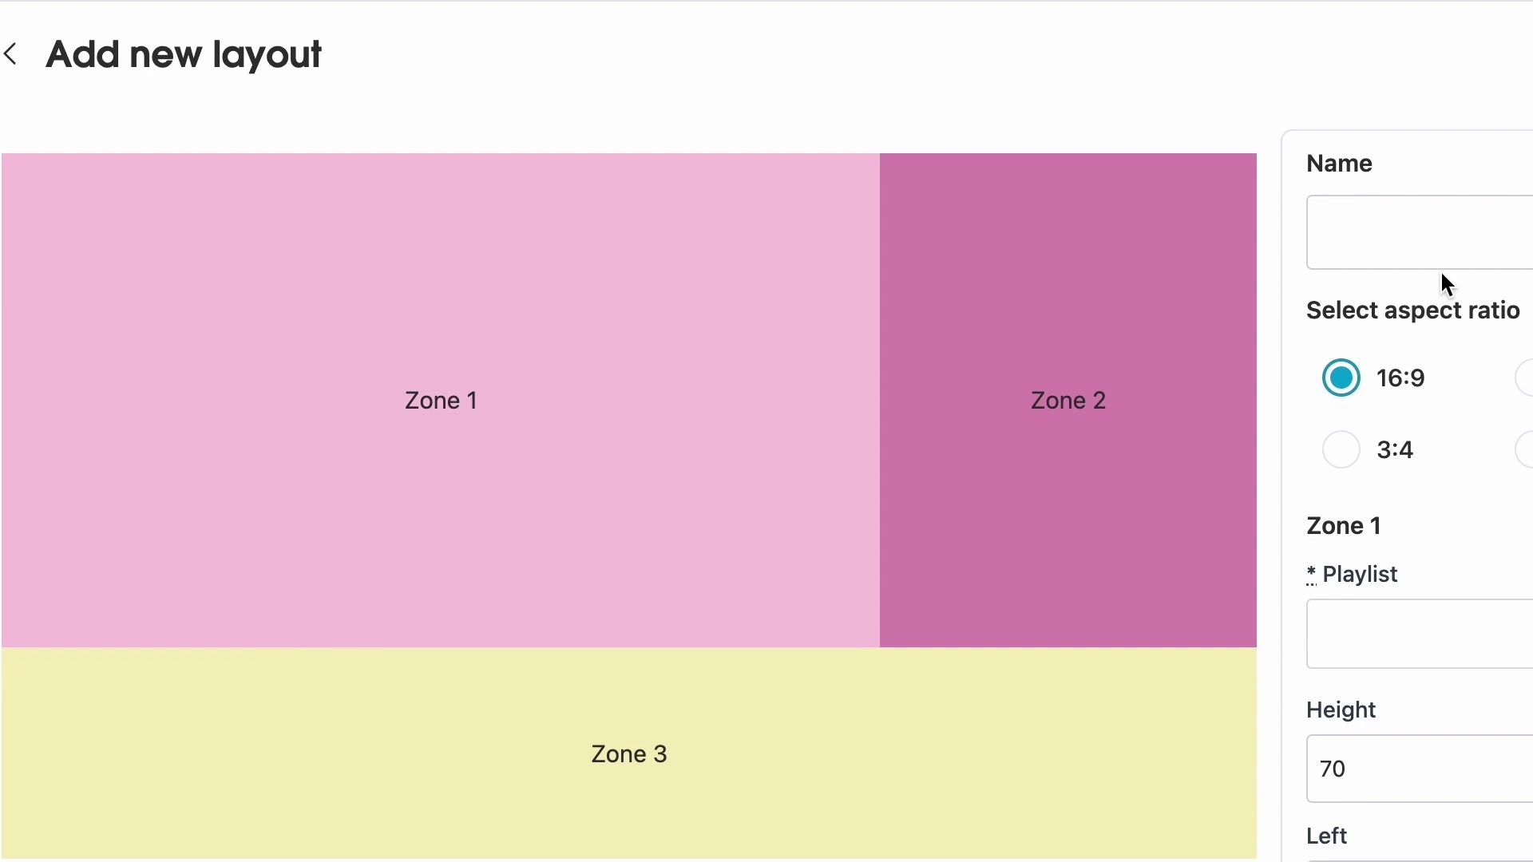
- Name the layout '3 Zone' and assign the Mornings playlist to Zone 1
click(1441, 240)
text(3 Zone)
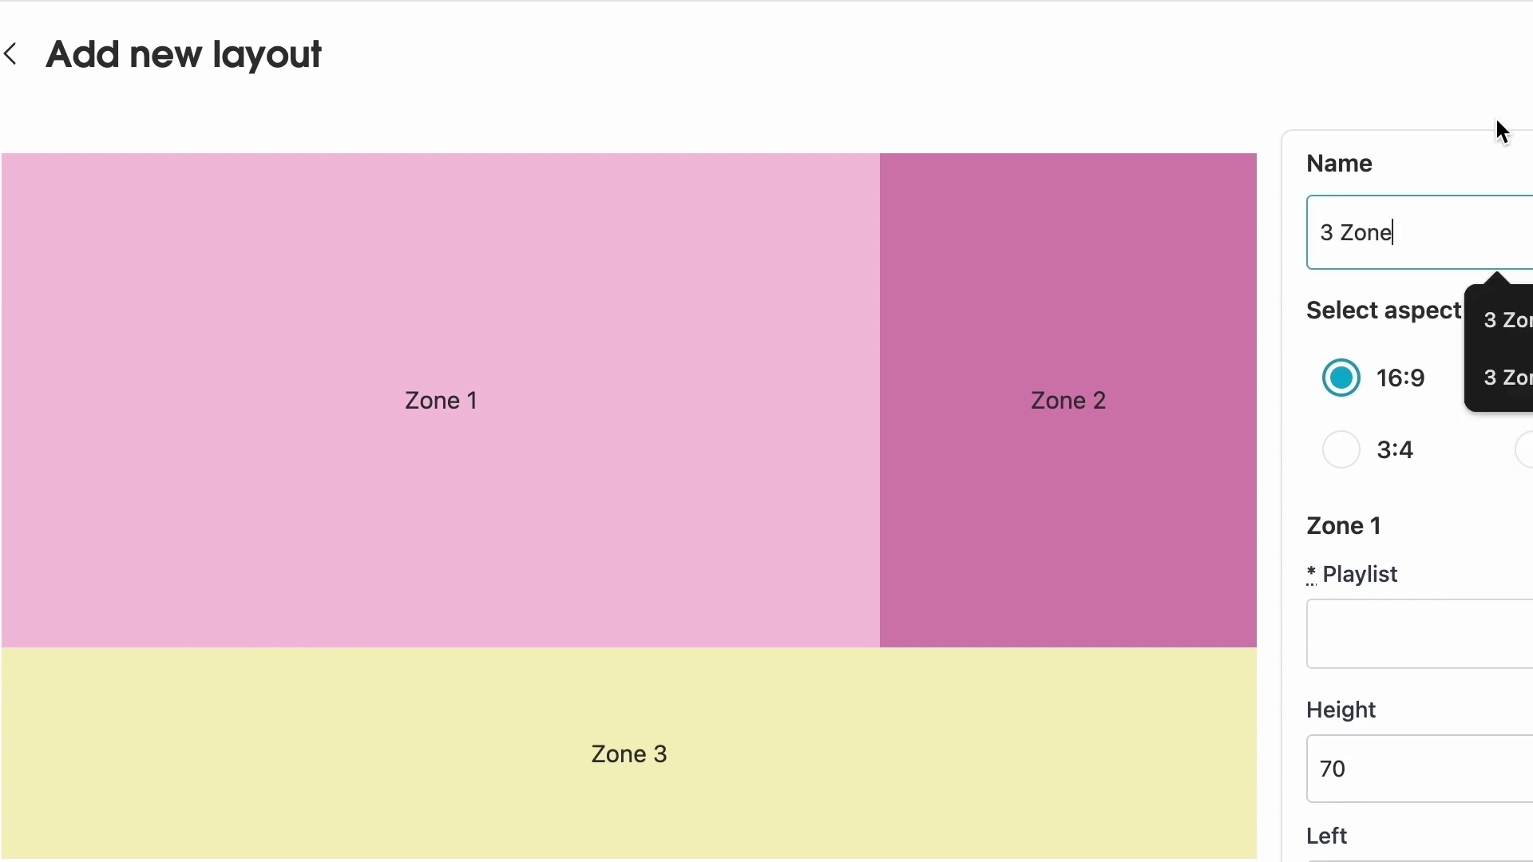
click(1498, 129)
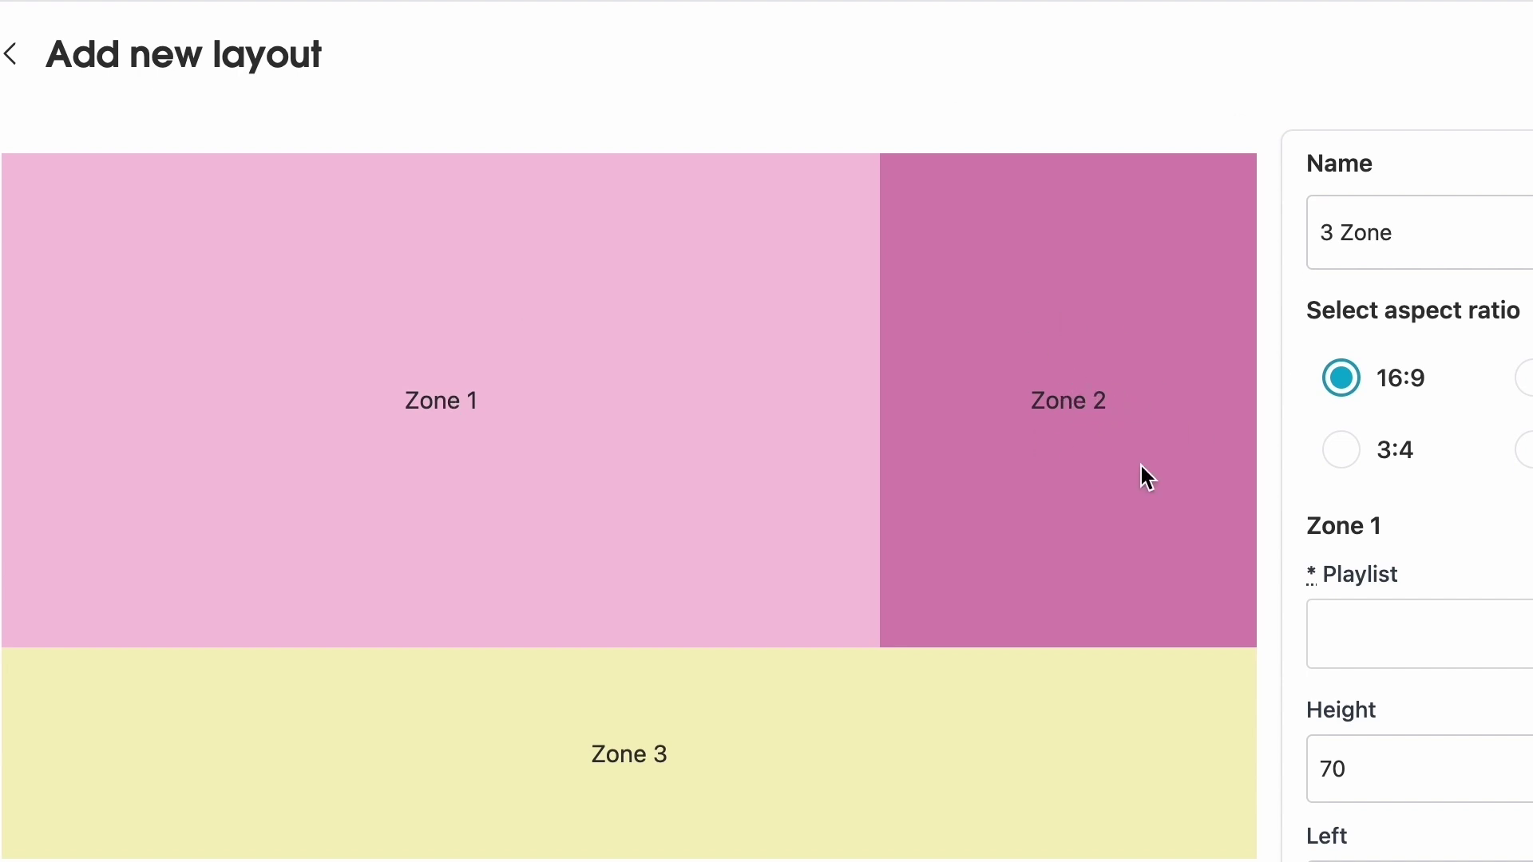
scroll(658, 756, down, 2)
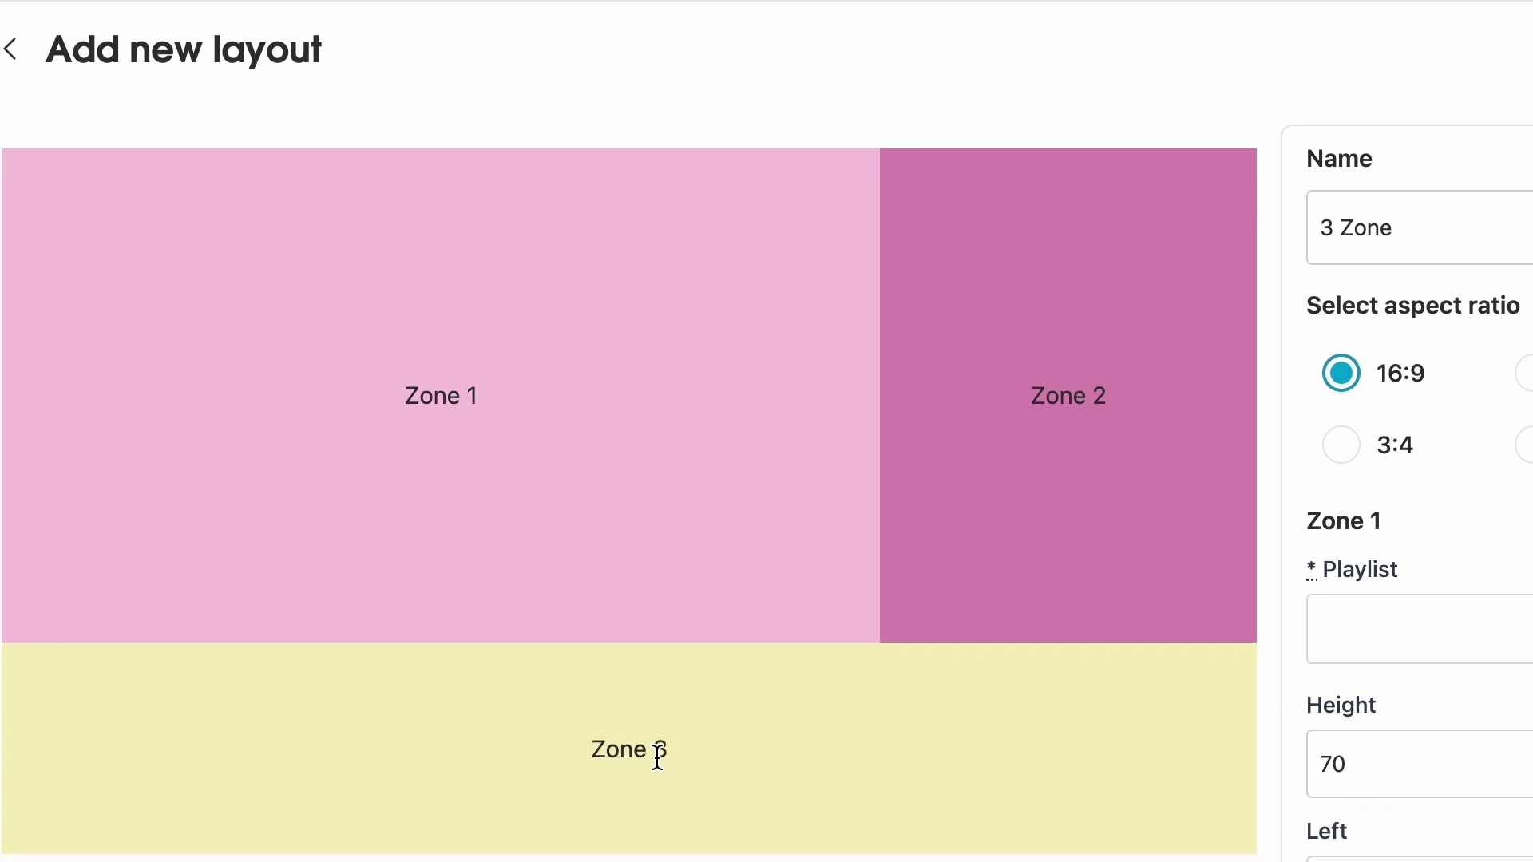
click(1412, 571)
click(1429, 786)
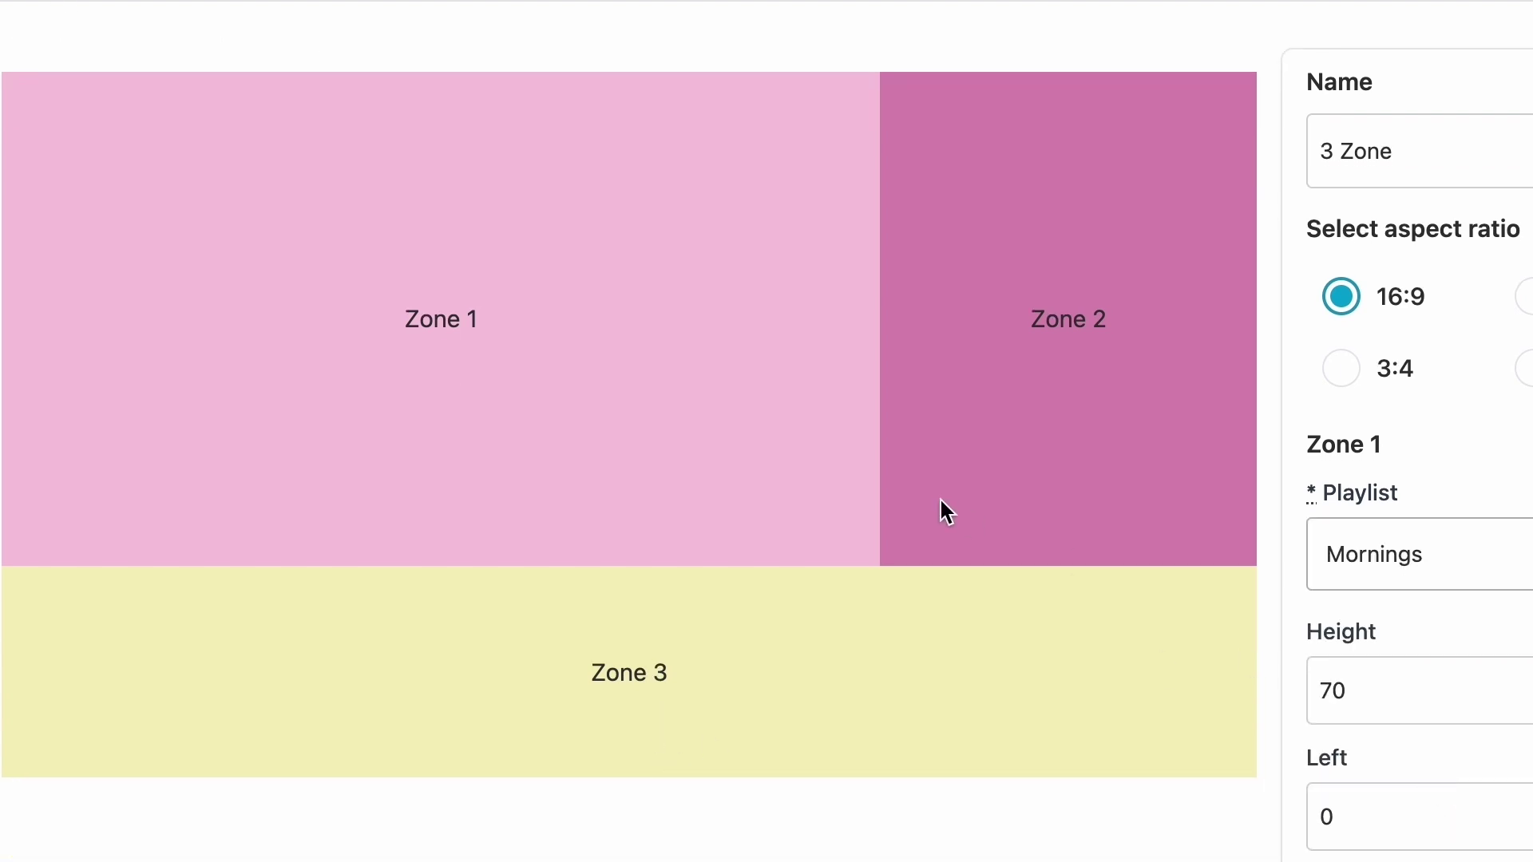
- Set Zone 2's height to 100
scroll(1032, 550, down, 10)
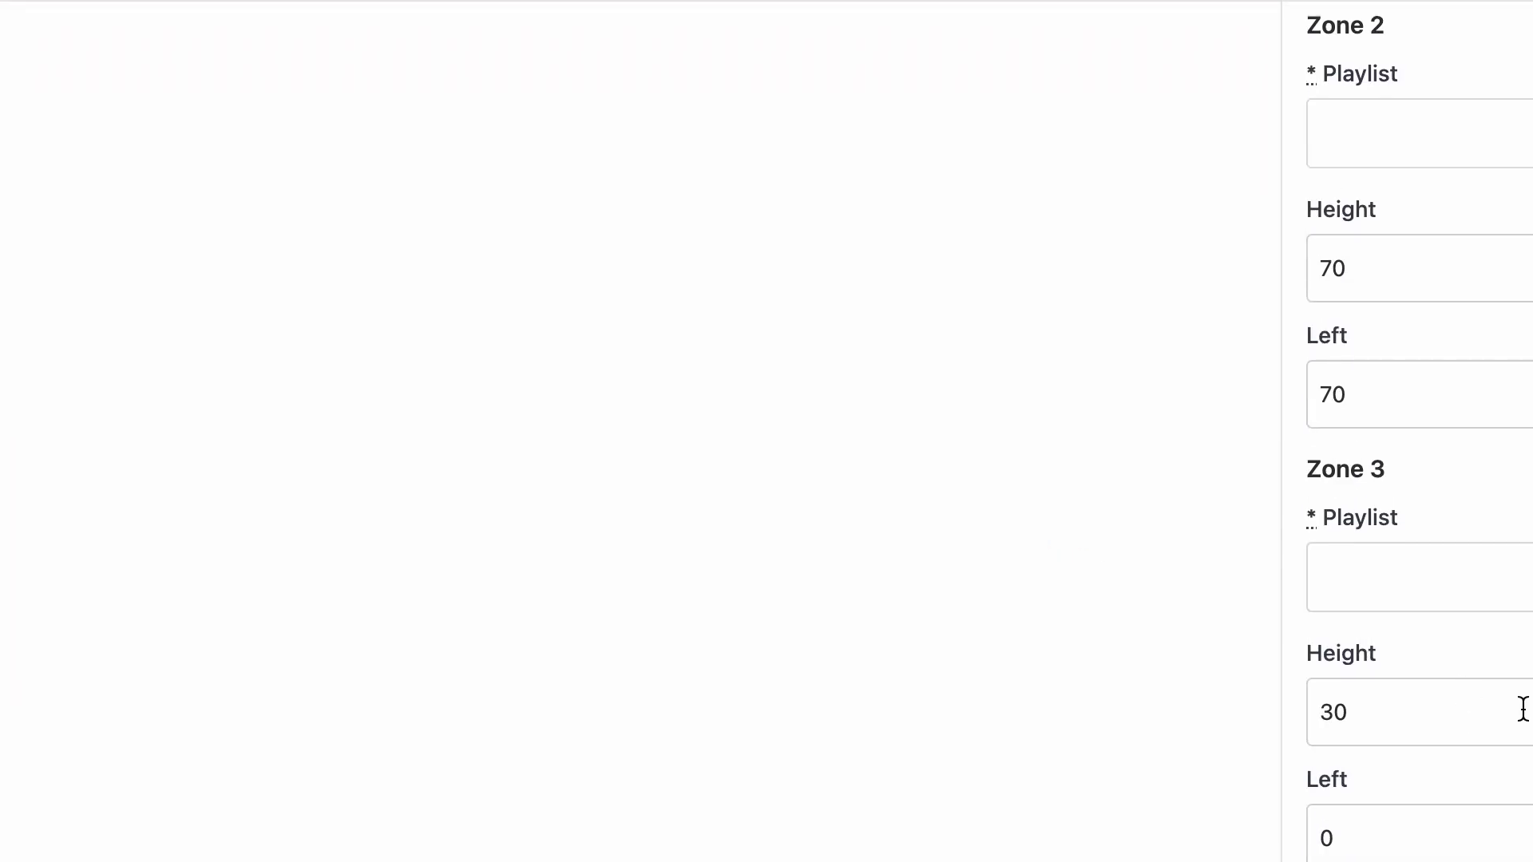
scroll(1048, 550, up, 6)
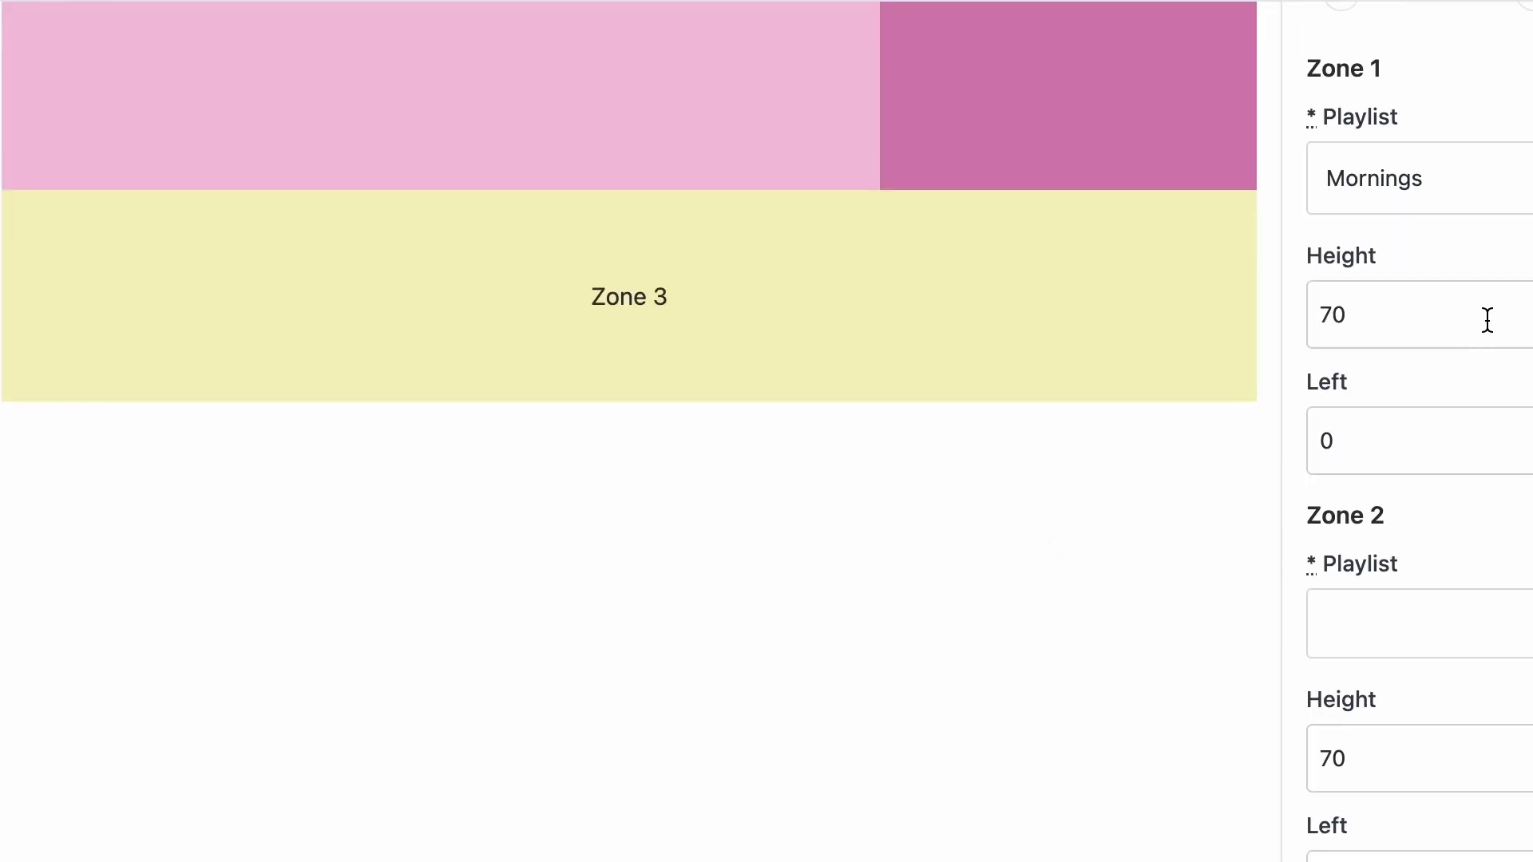
double_click(1488, 746)
text(100)
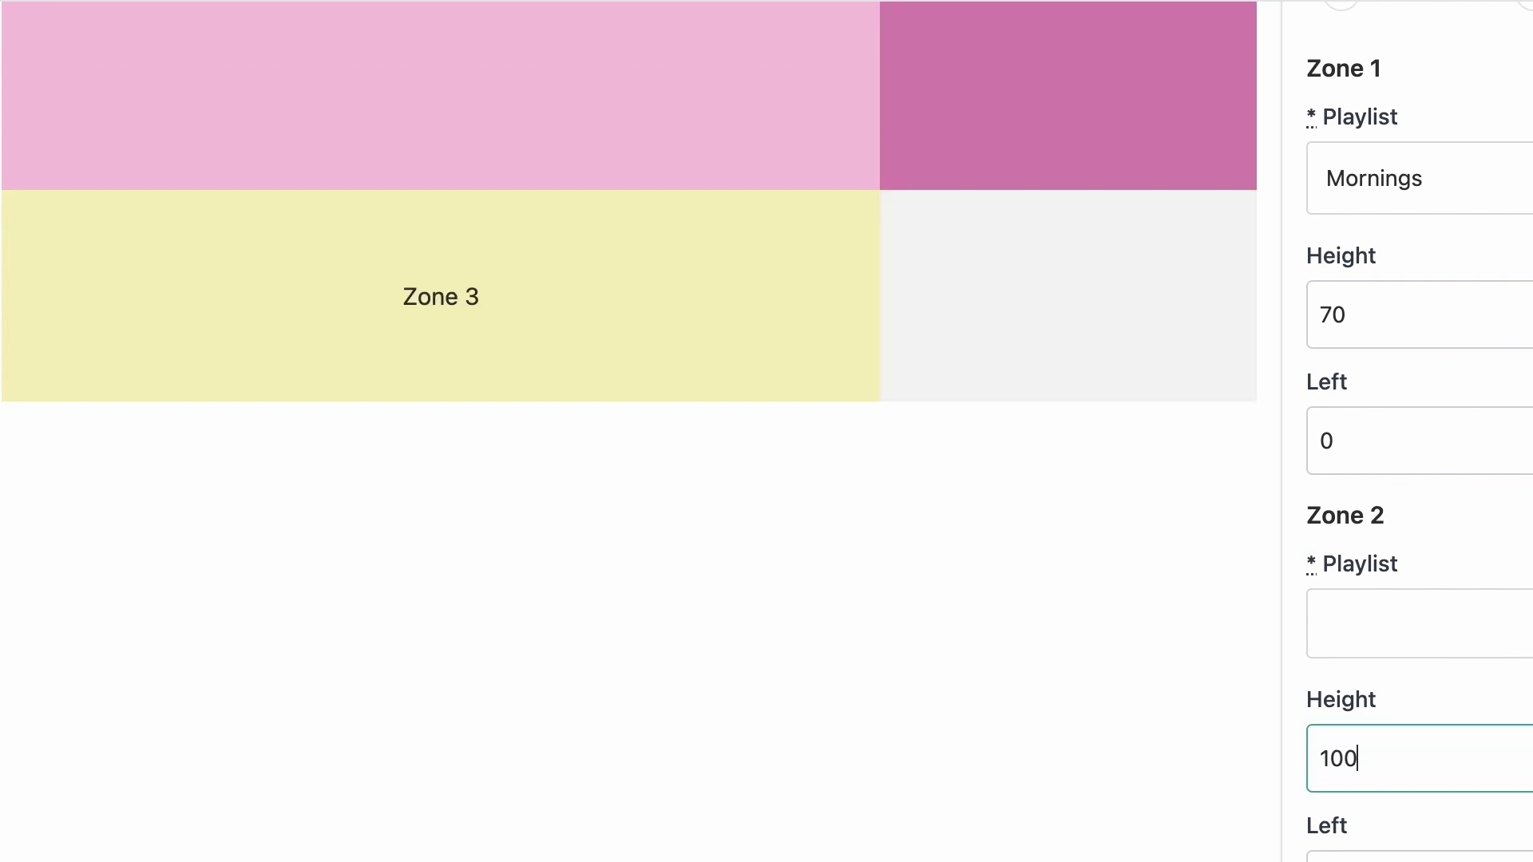
scroll(702, 719, up, 5)
scroll(990, 452, up, 2)
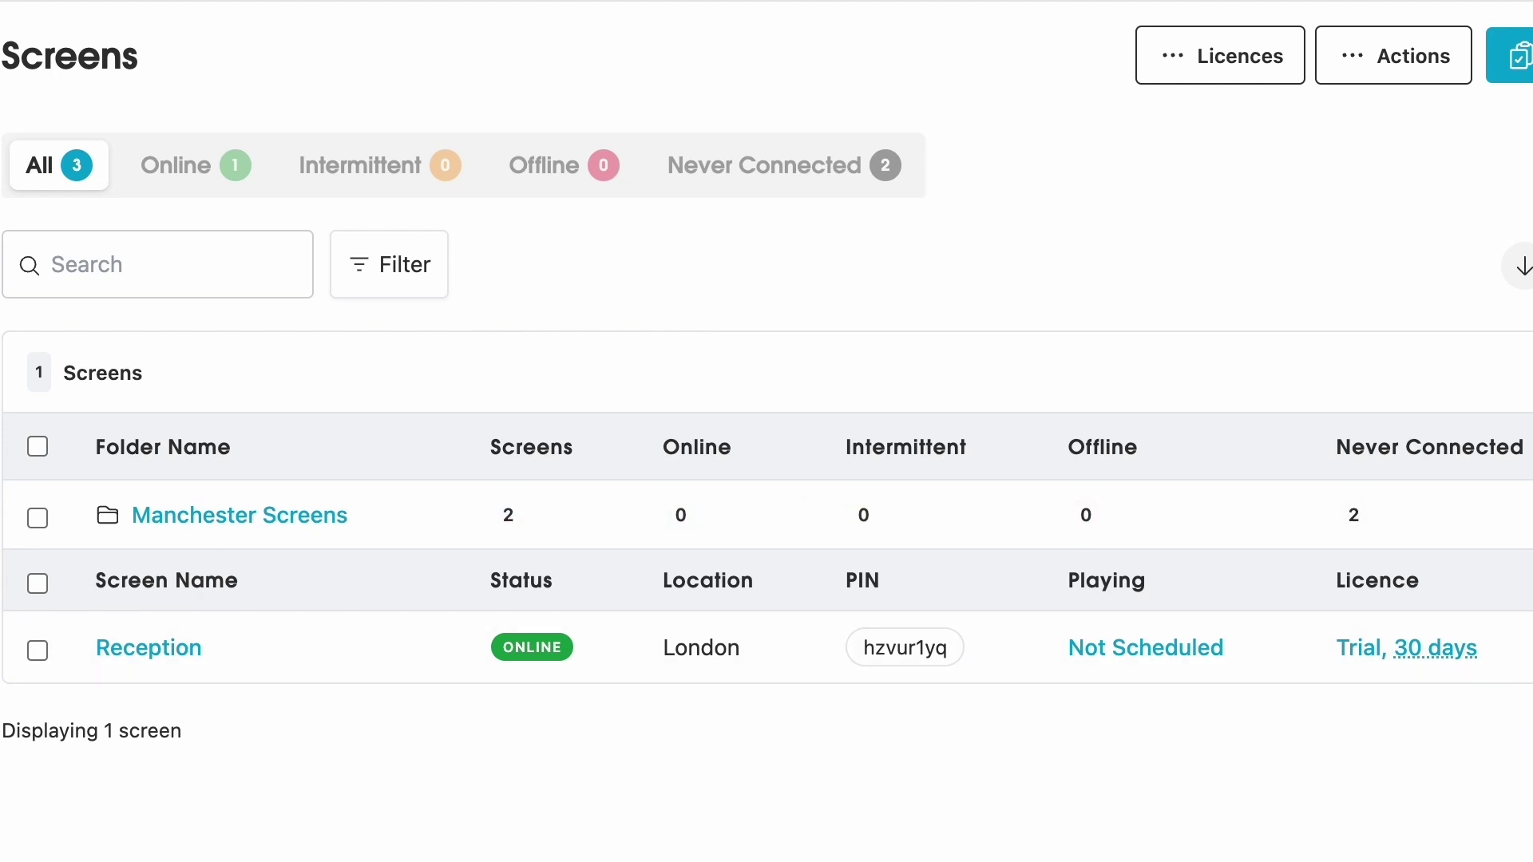
- Add the Video Wall screen with location London and London Schedule as its schedule
mouse_move(1433, 78)
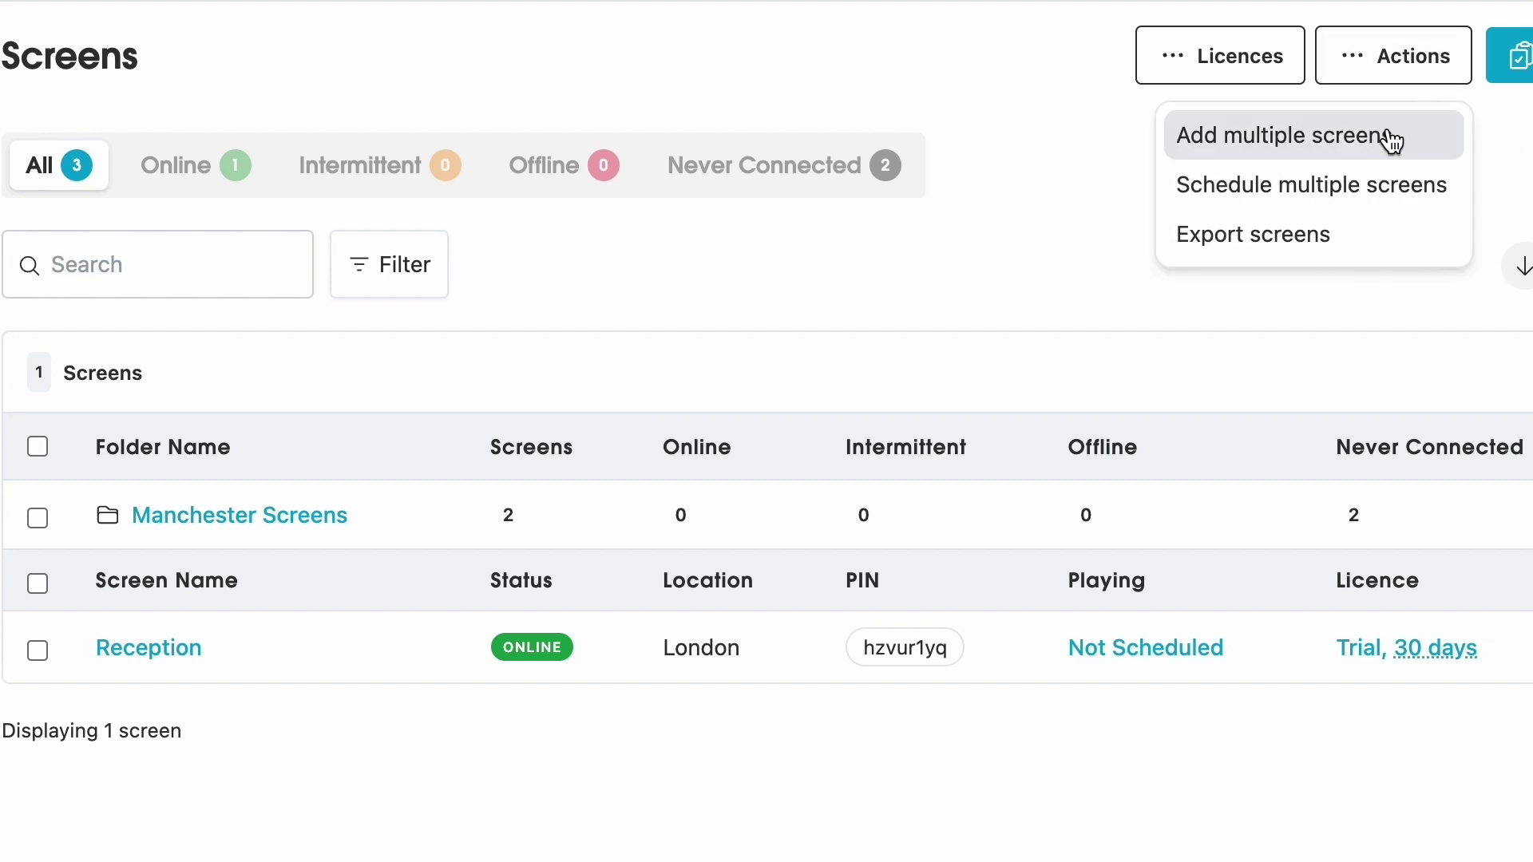
click(1409, 78)
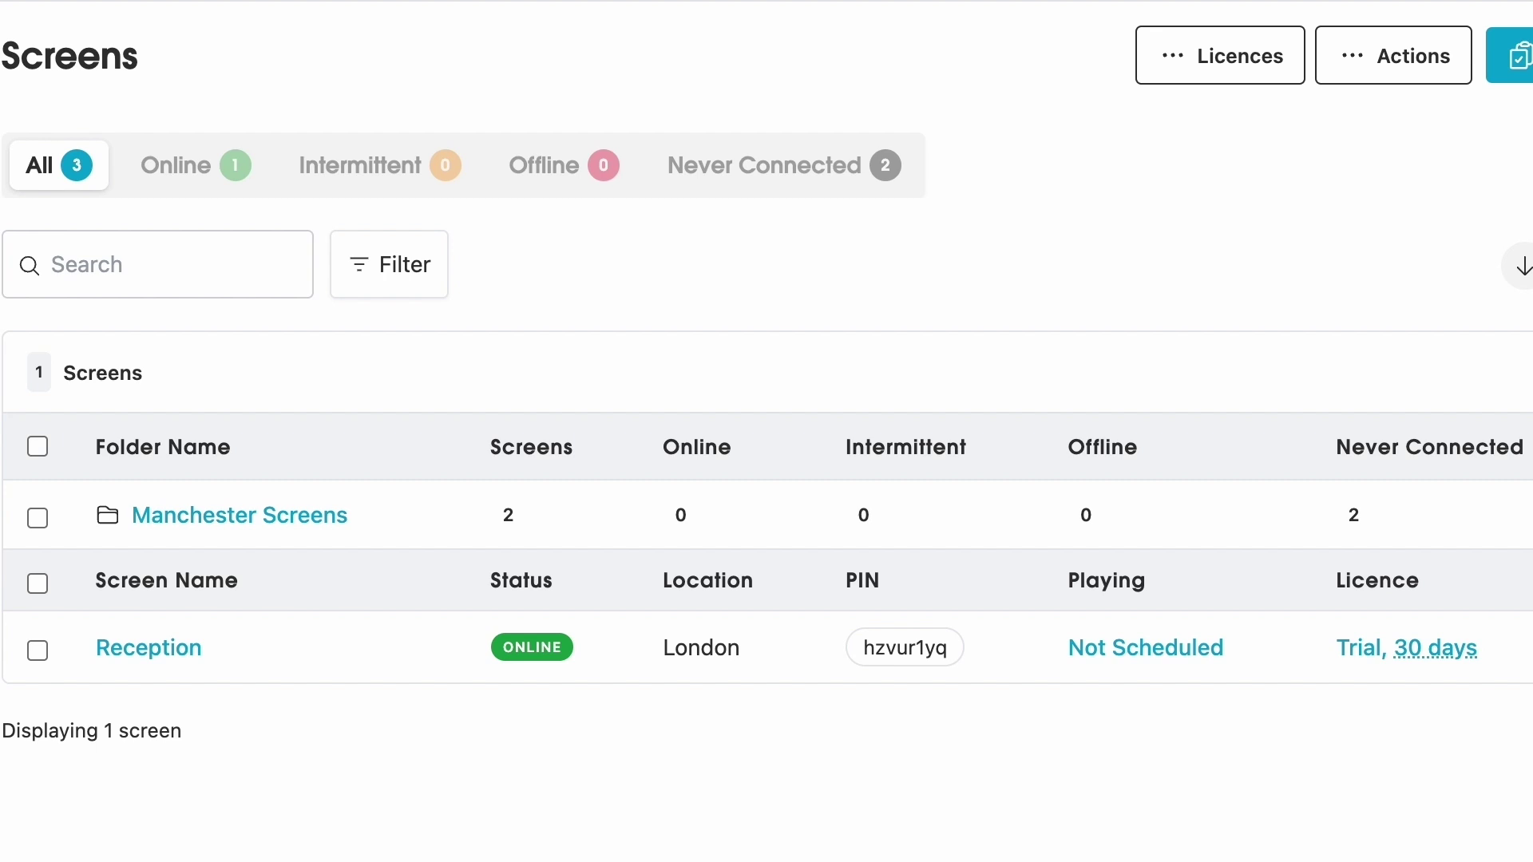
click(1509, 56)
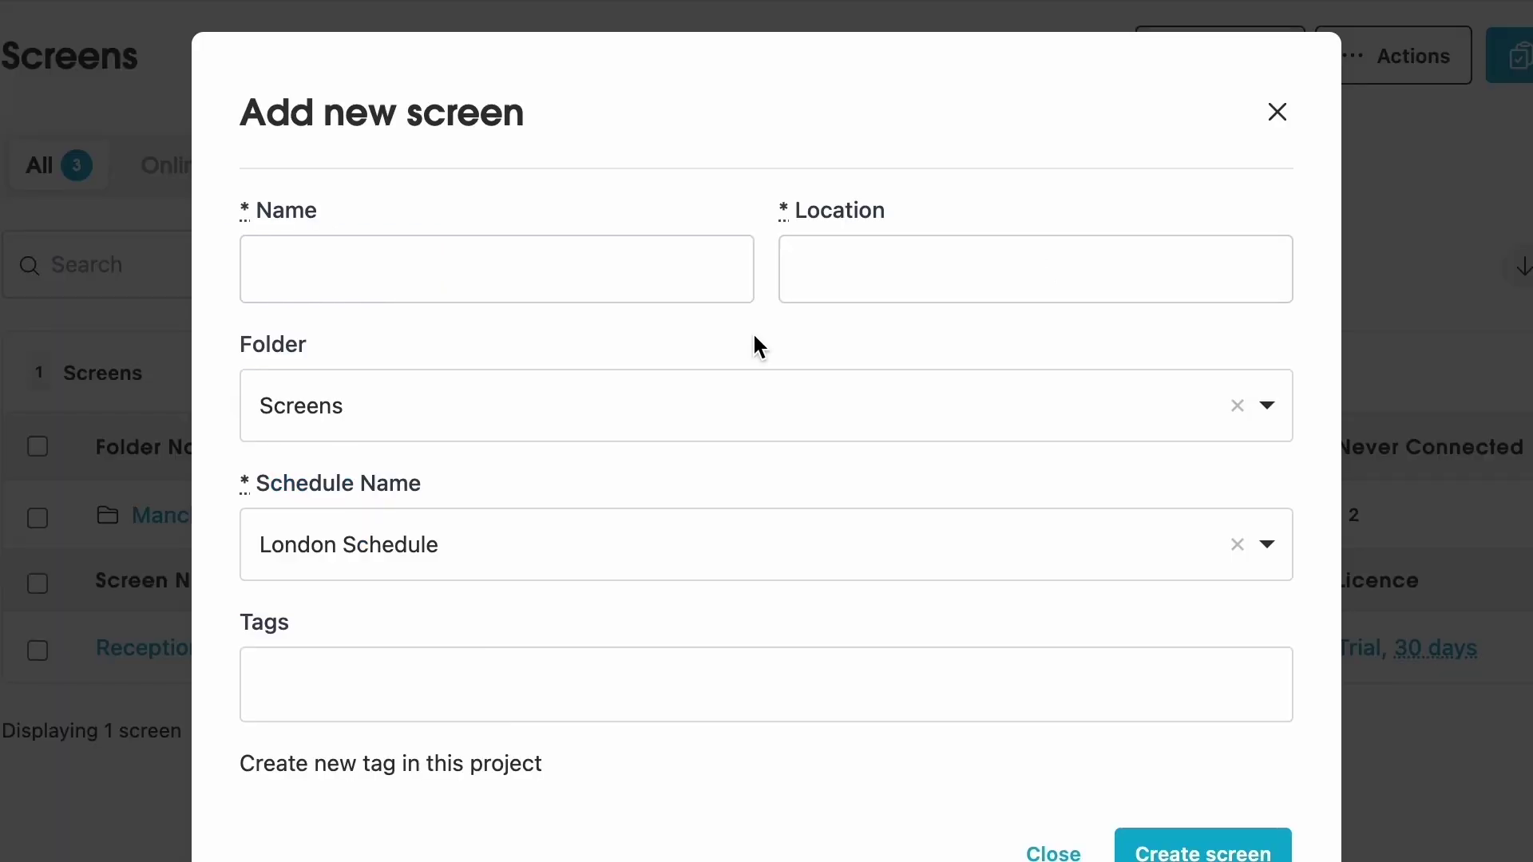
click(534, 279)
text(Video Wall)
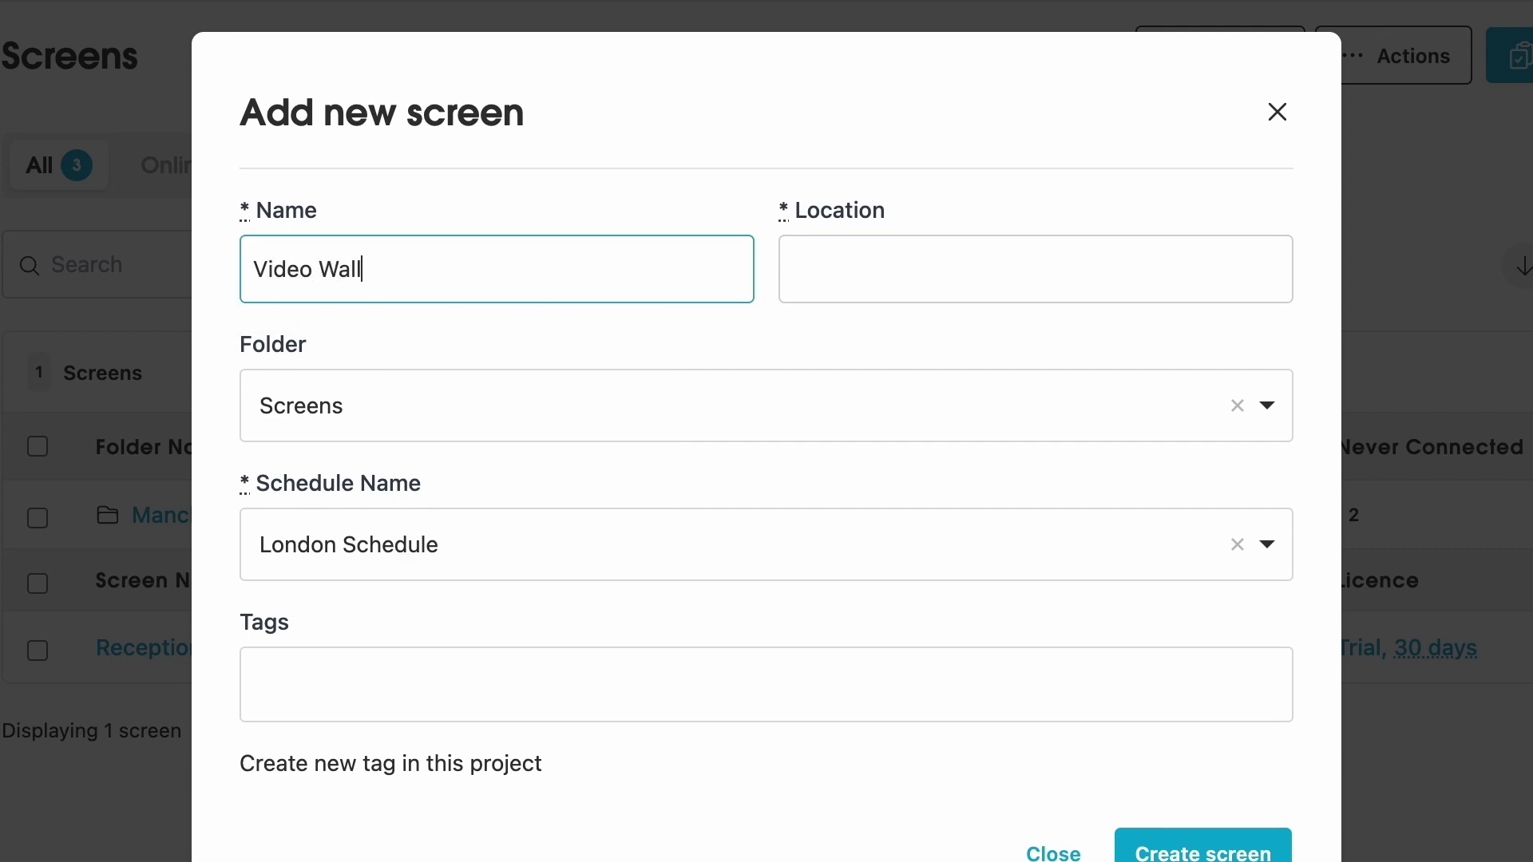
click(939, 290)
text(London)
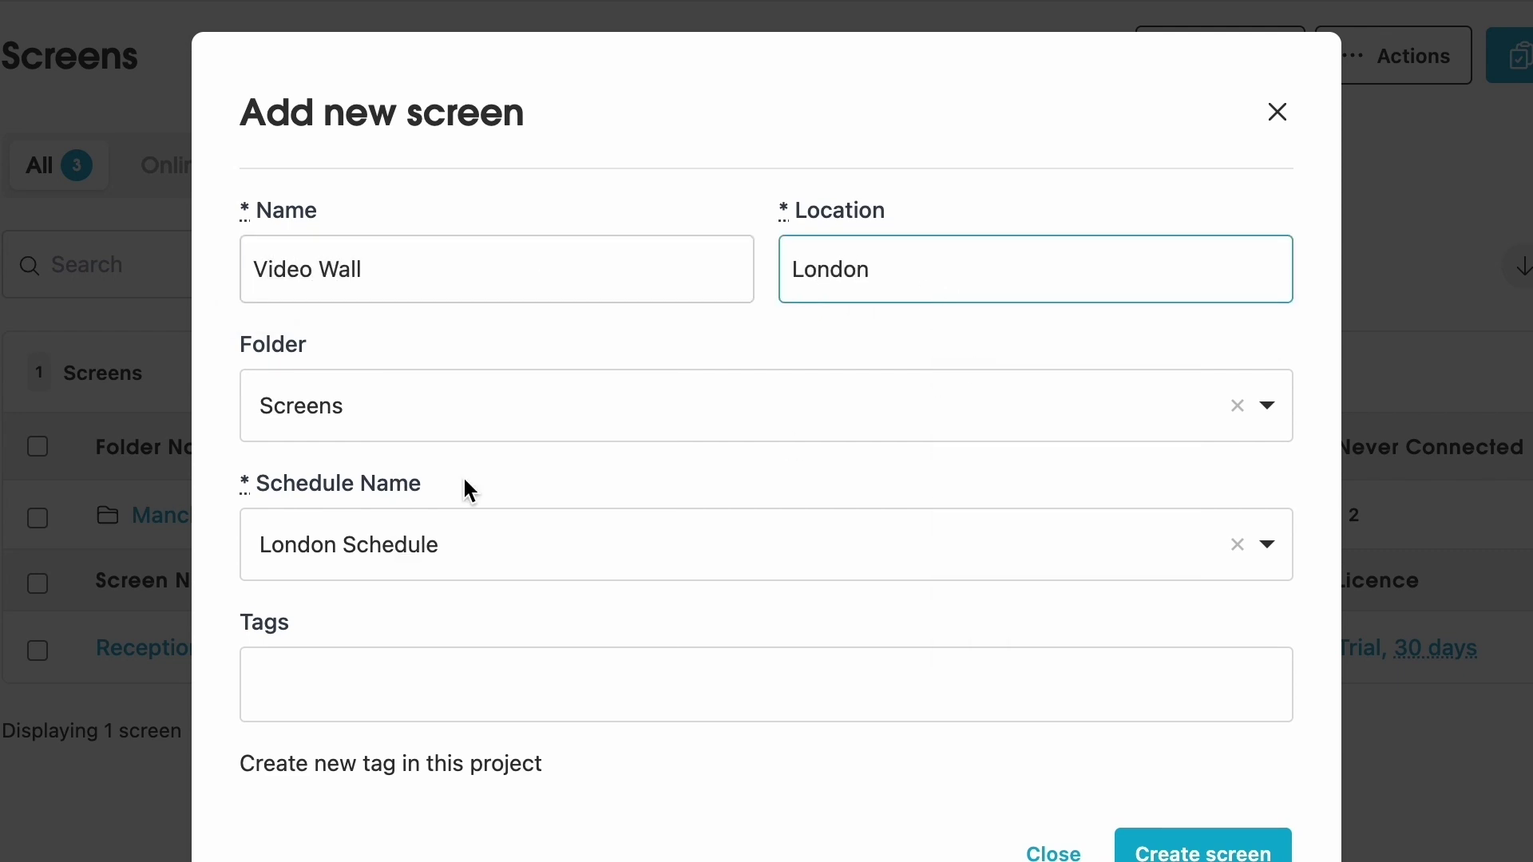
click(471, 552)
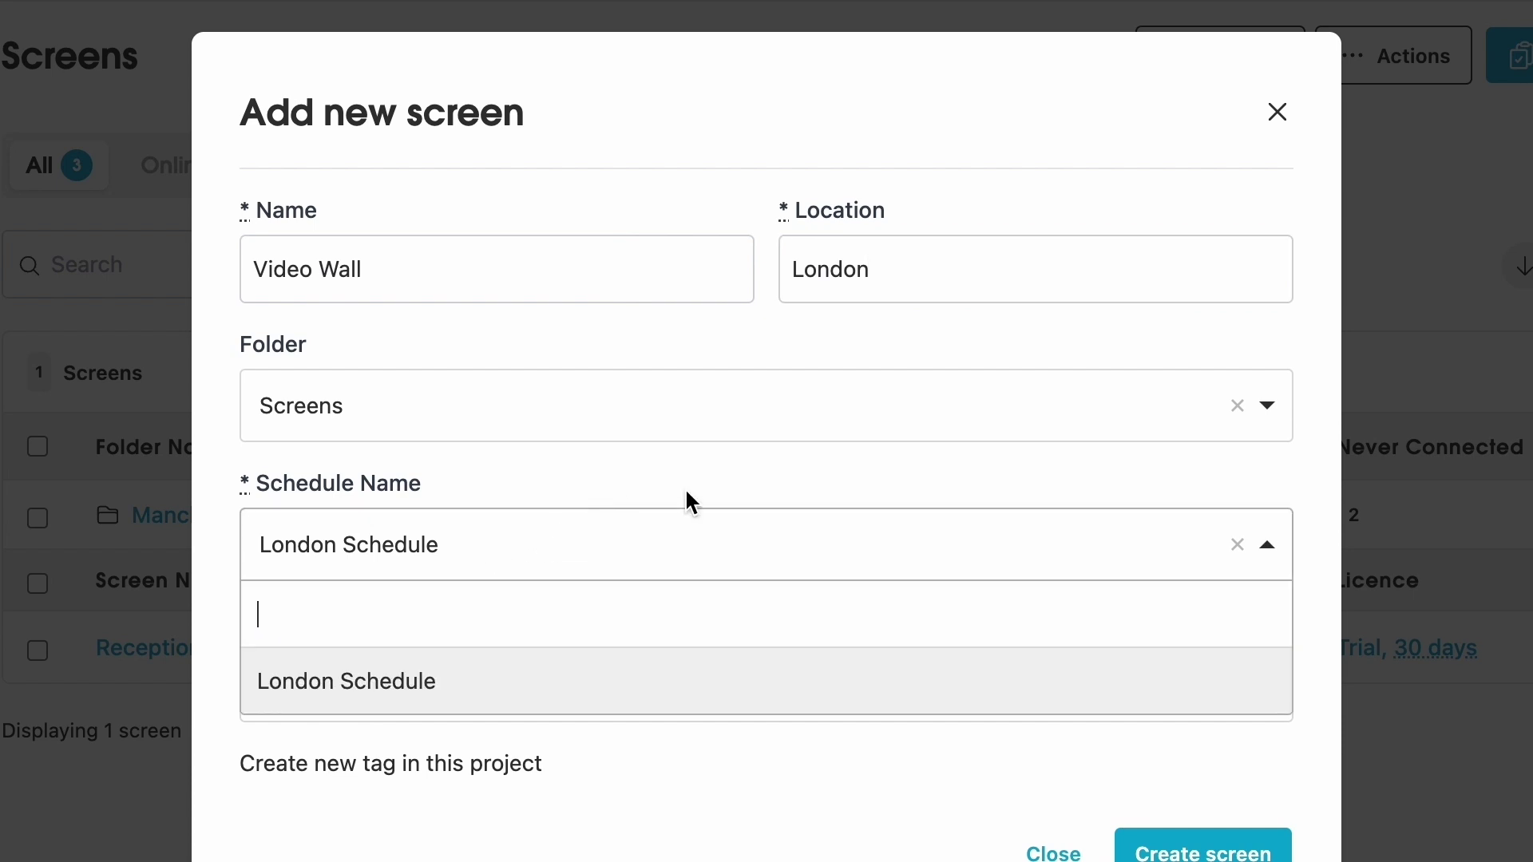
click(1234, 855)
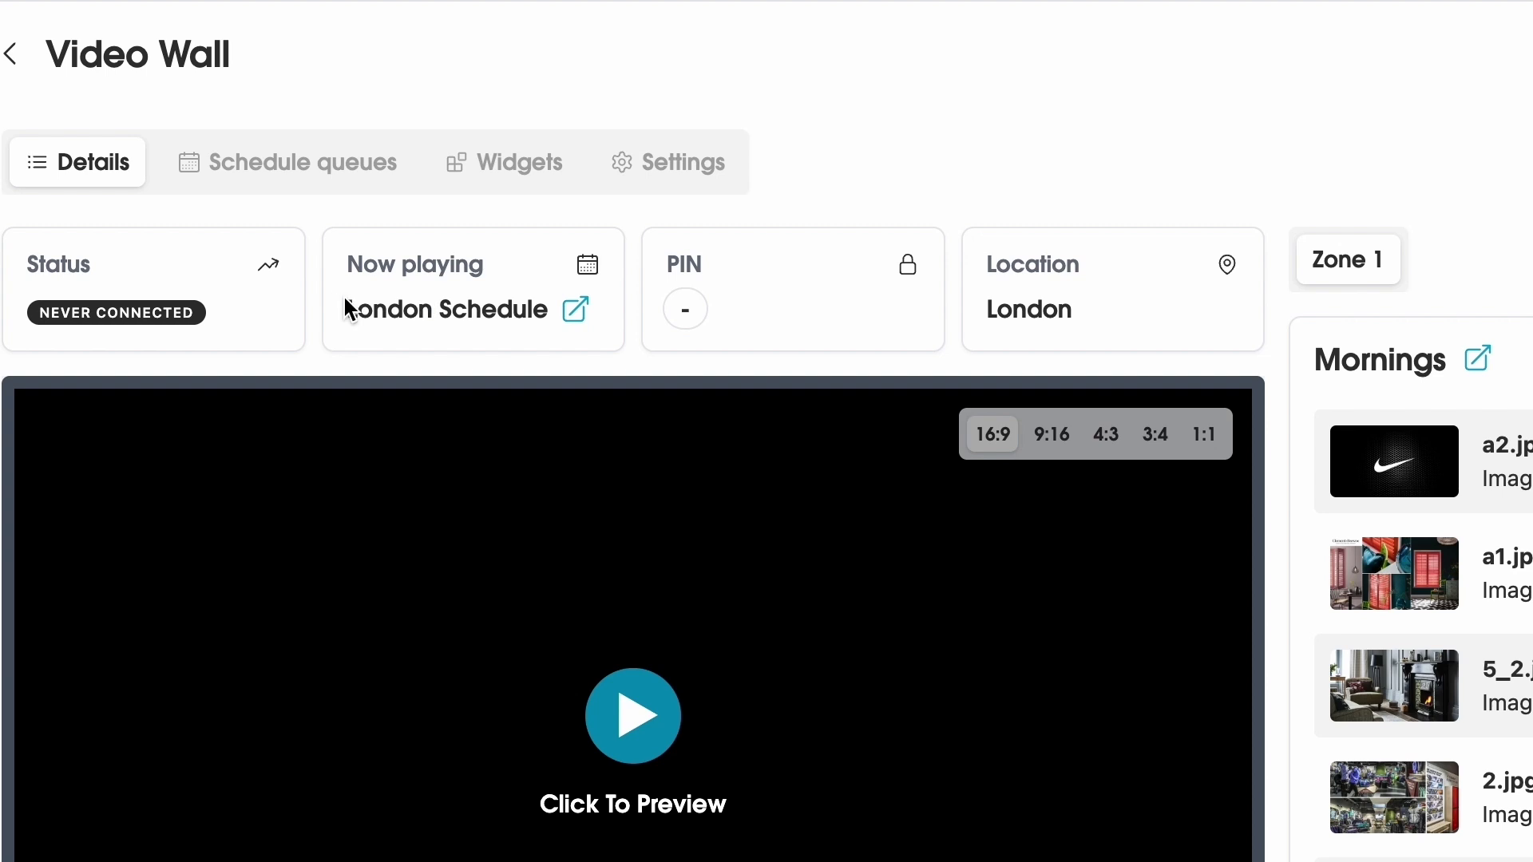
- Check Video Wall's Schedule queues tab, return to Details and start Click To Preview
scroll(1193, 159, down, 1)
scroll(1193, 159, up, 1)
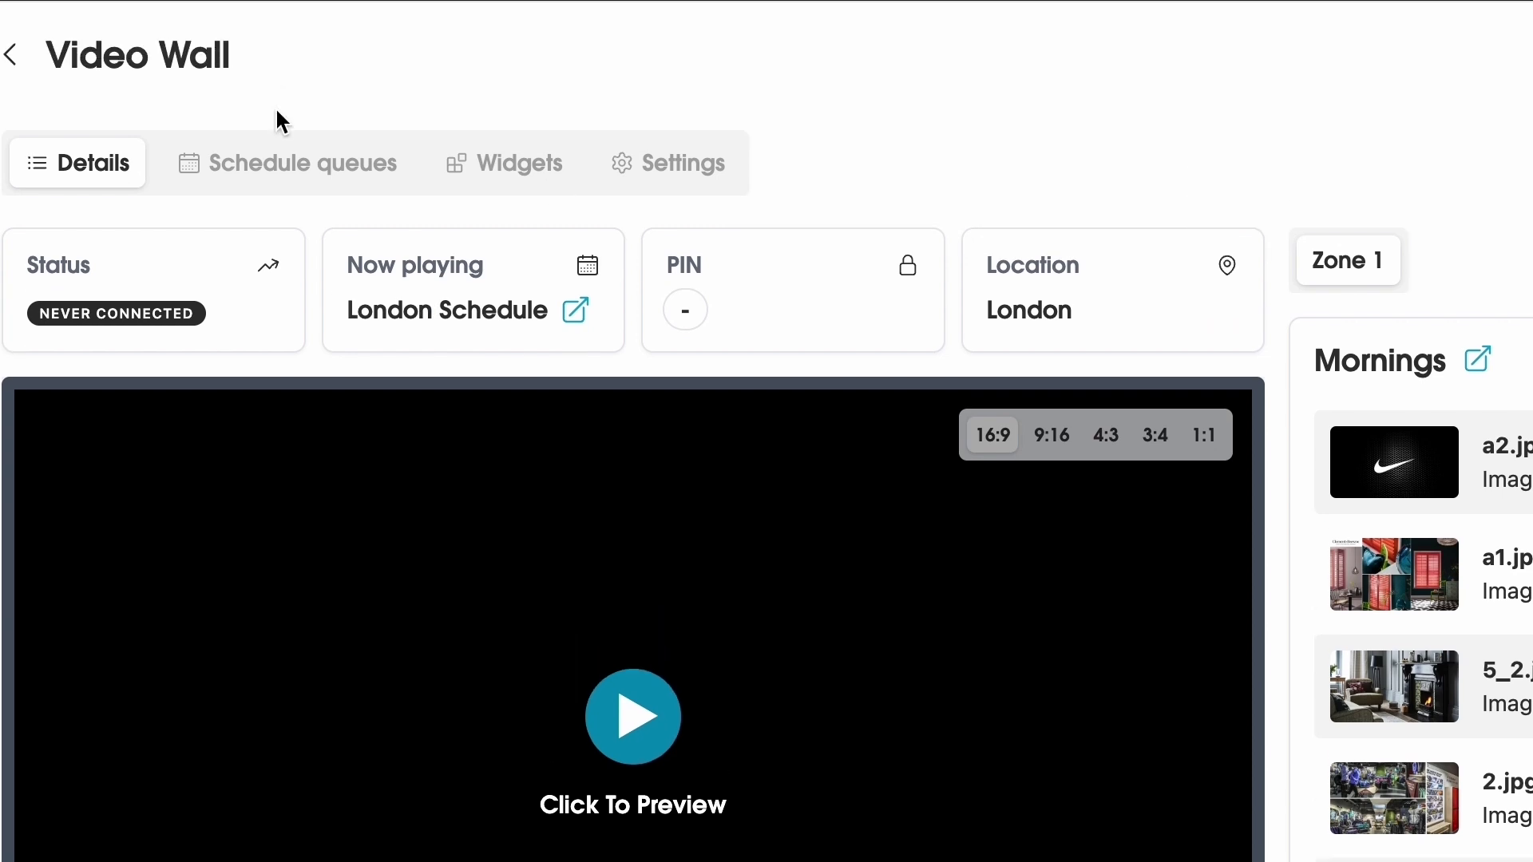
click(301, 174)
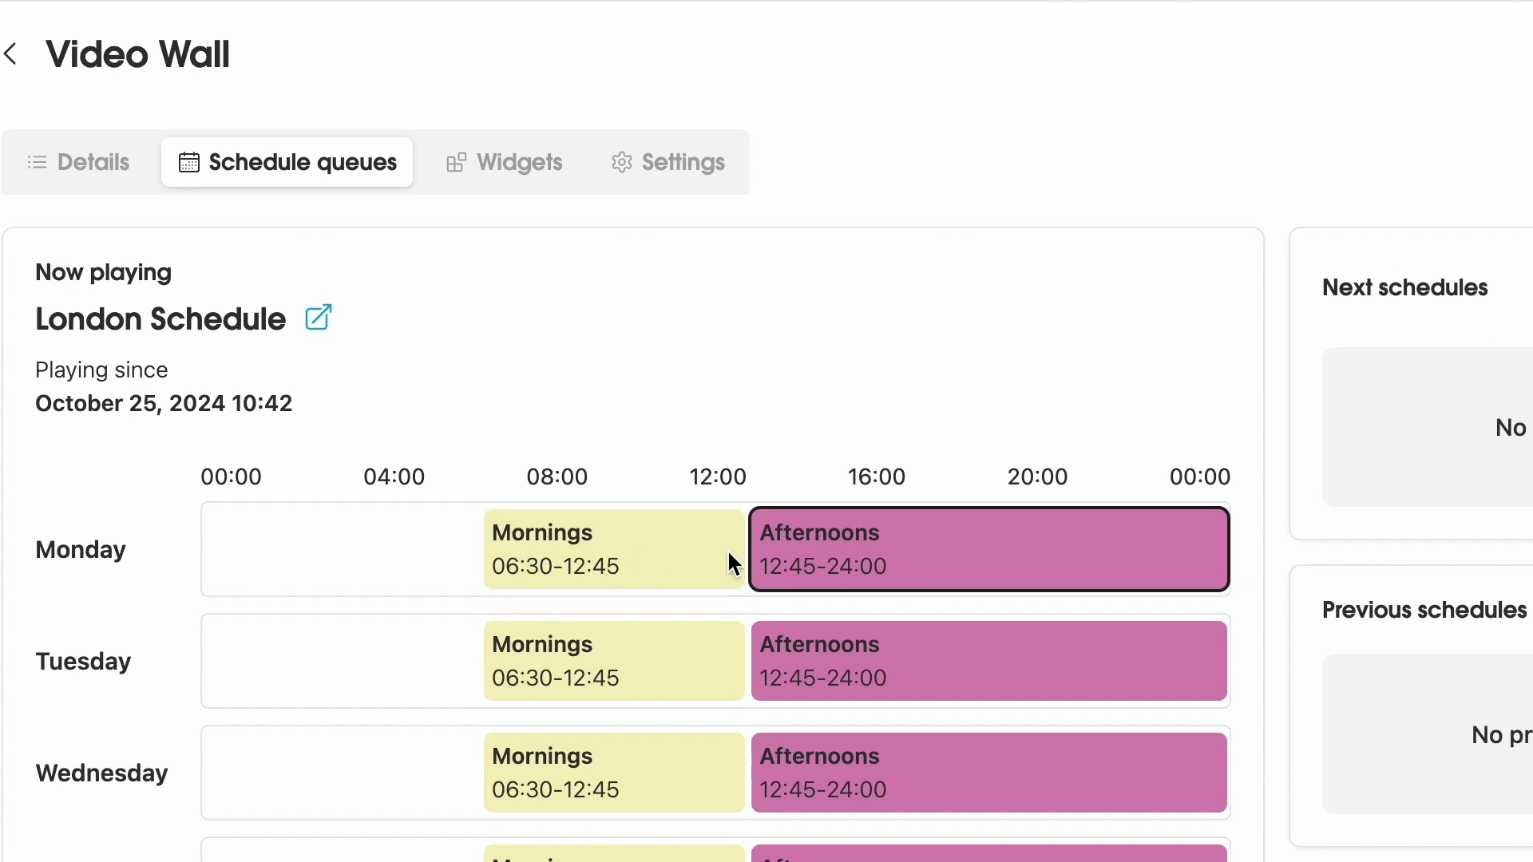
click(83, 178)
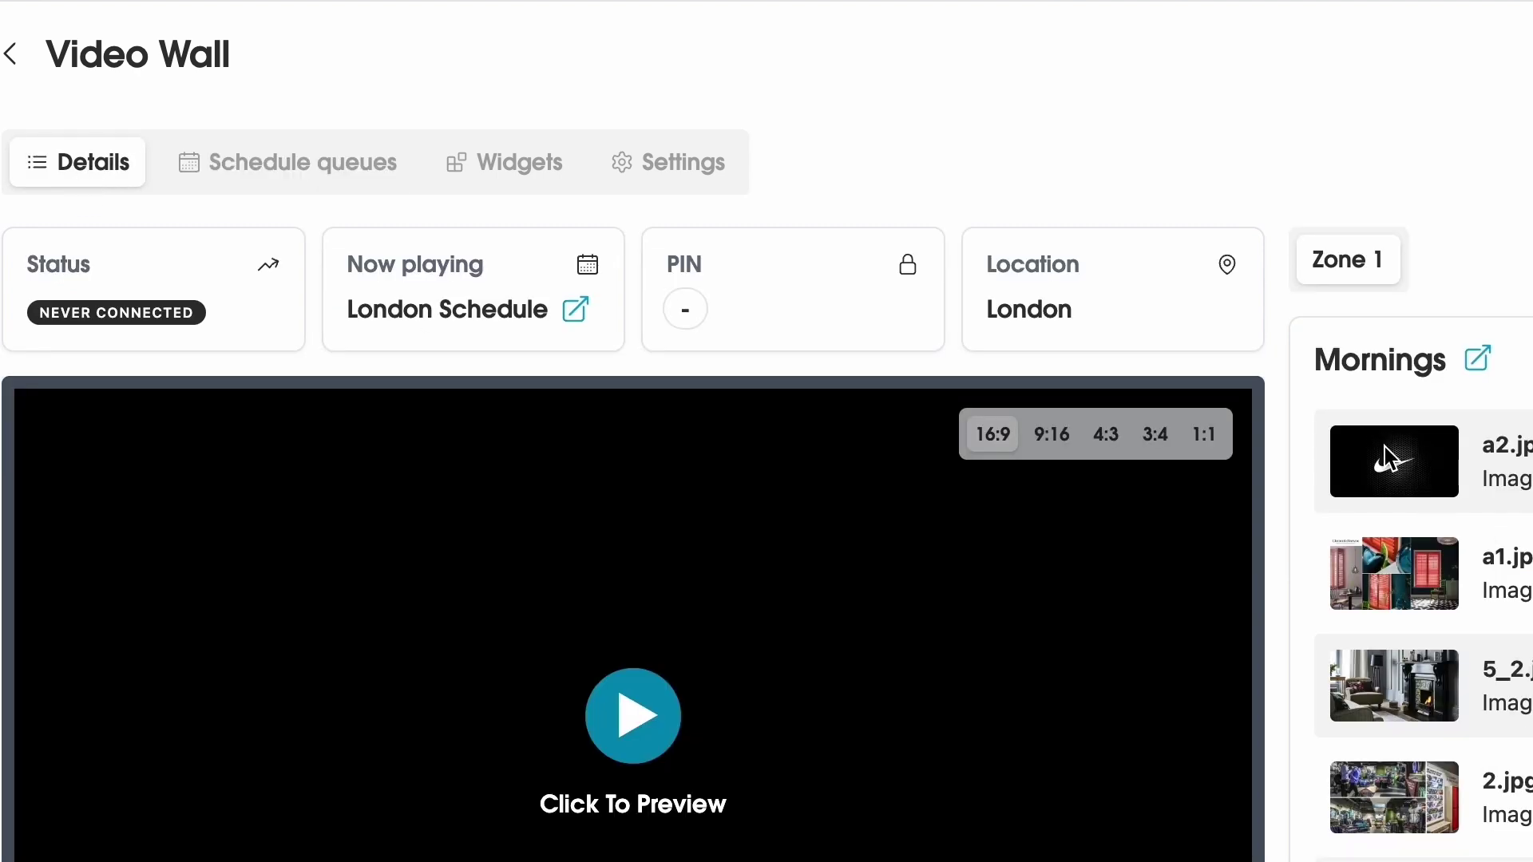
scroll(1446, 838, down, 2)
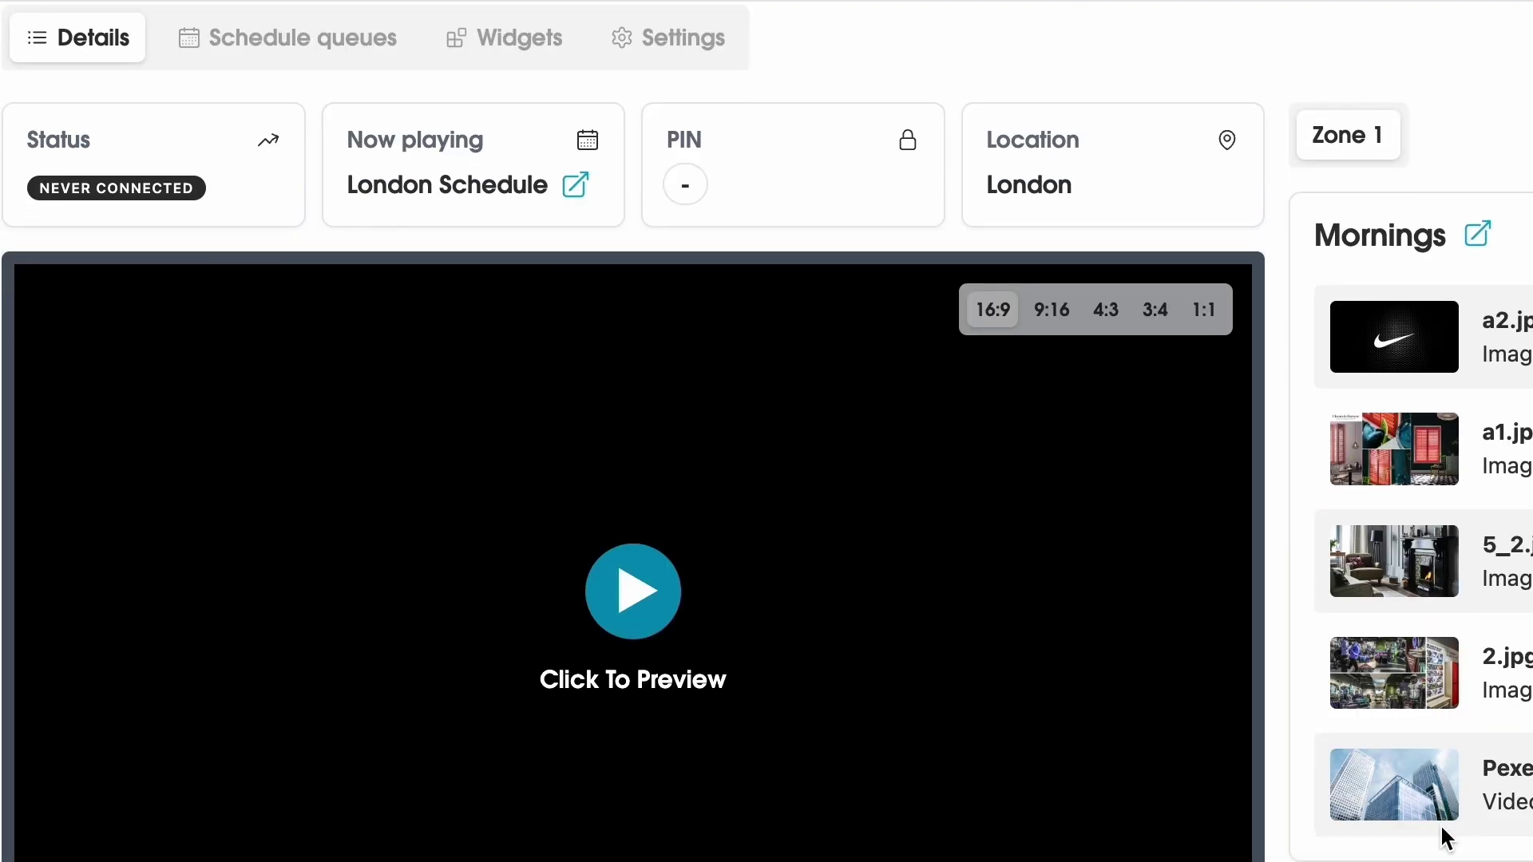
click(656, 611)
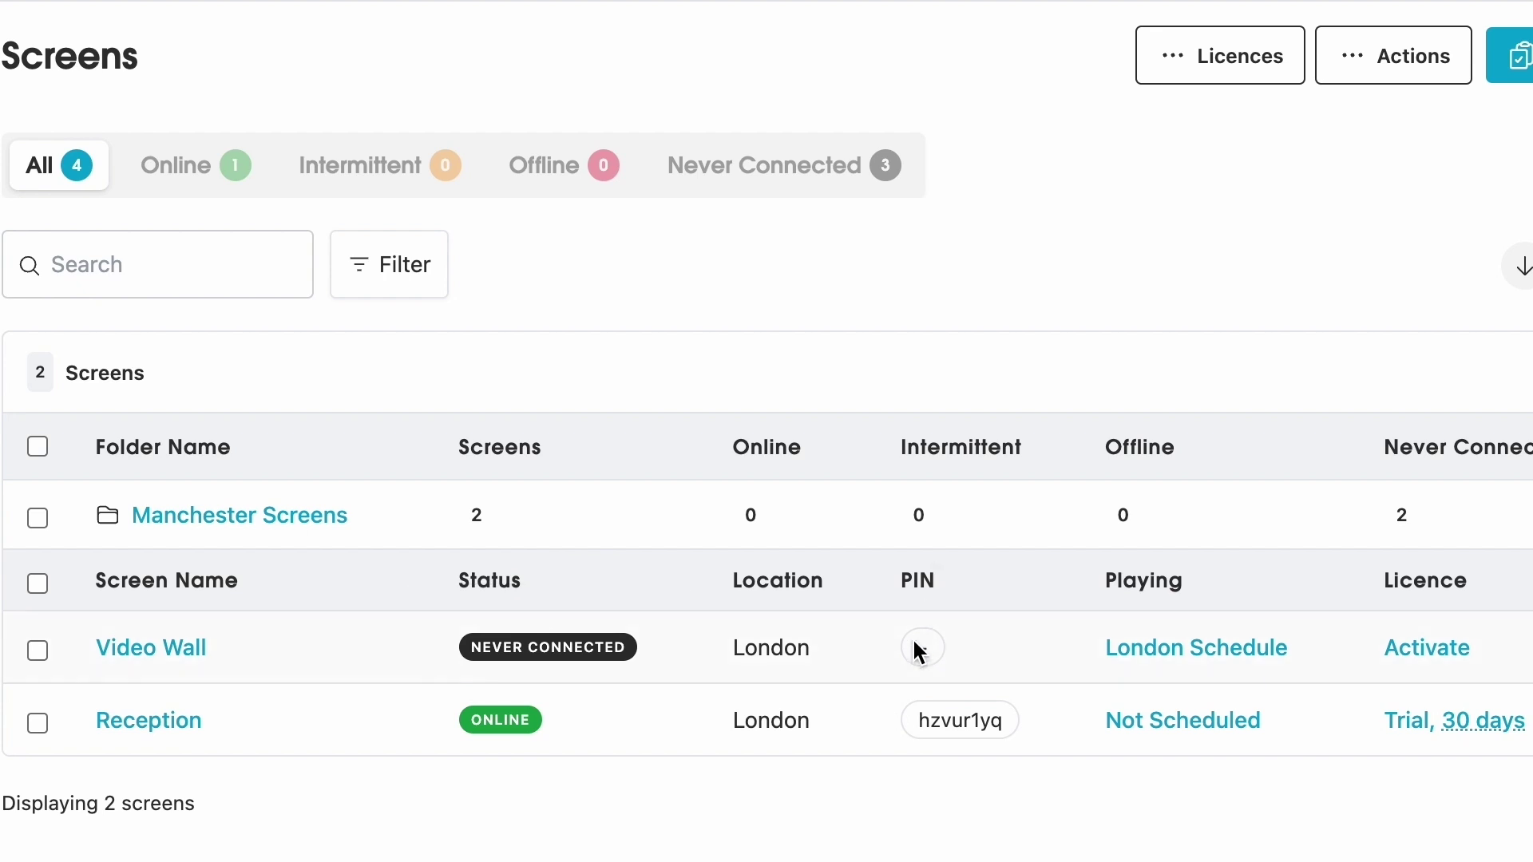
- Activate Video Wall's trial licence, close the dialog and select its PIN to copy
click(1437, 657)
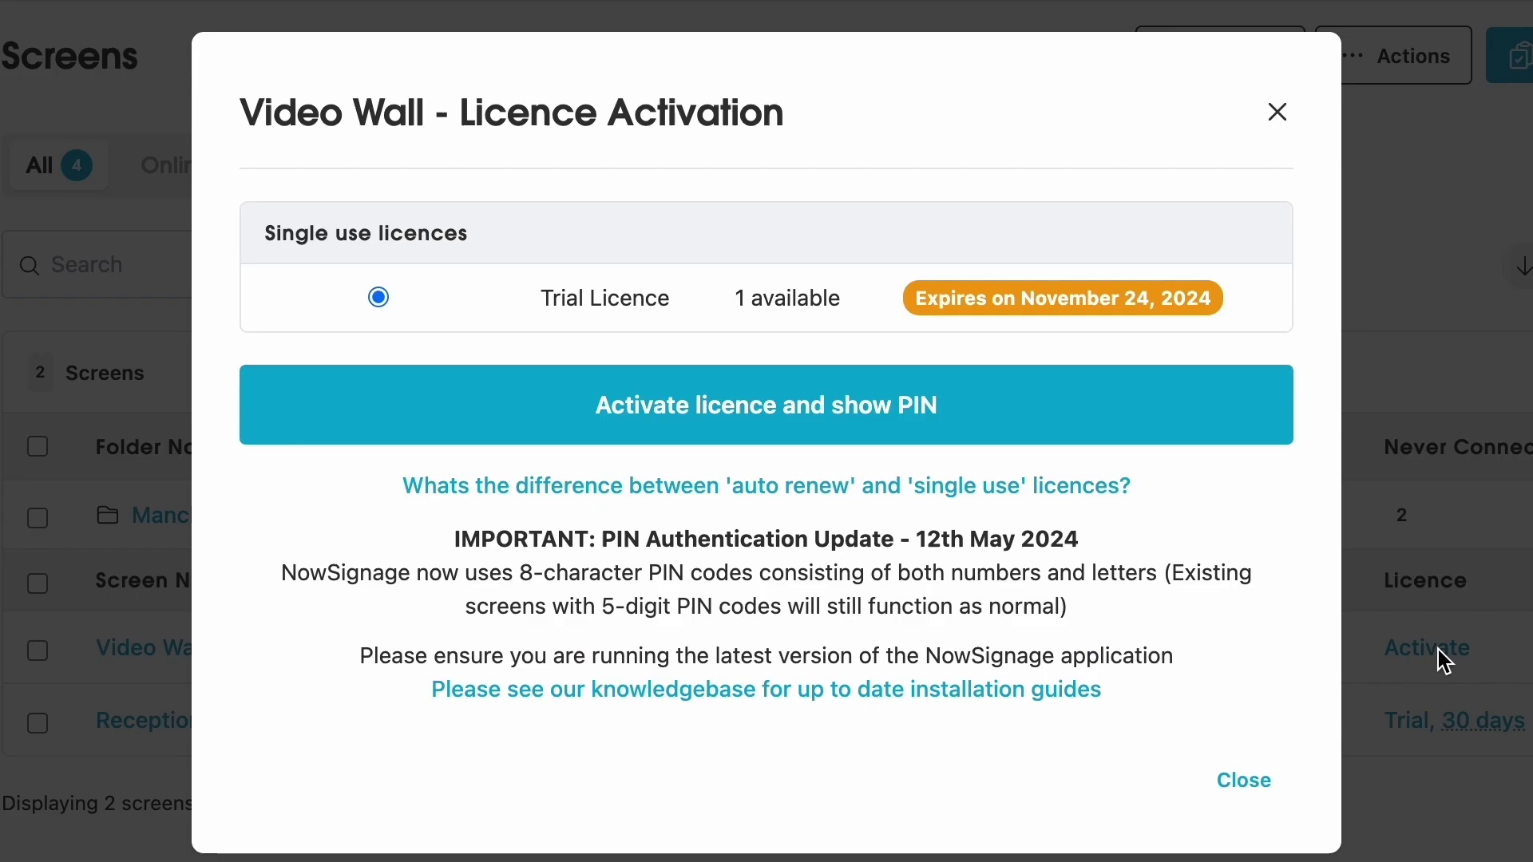
click(960, 432)
drag(1066, 300, 485, 295)
key(ctrl+c)
click(485, 294)
click(1278, 112)
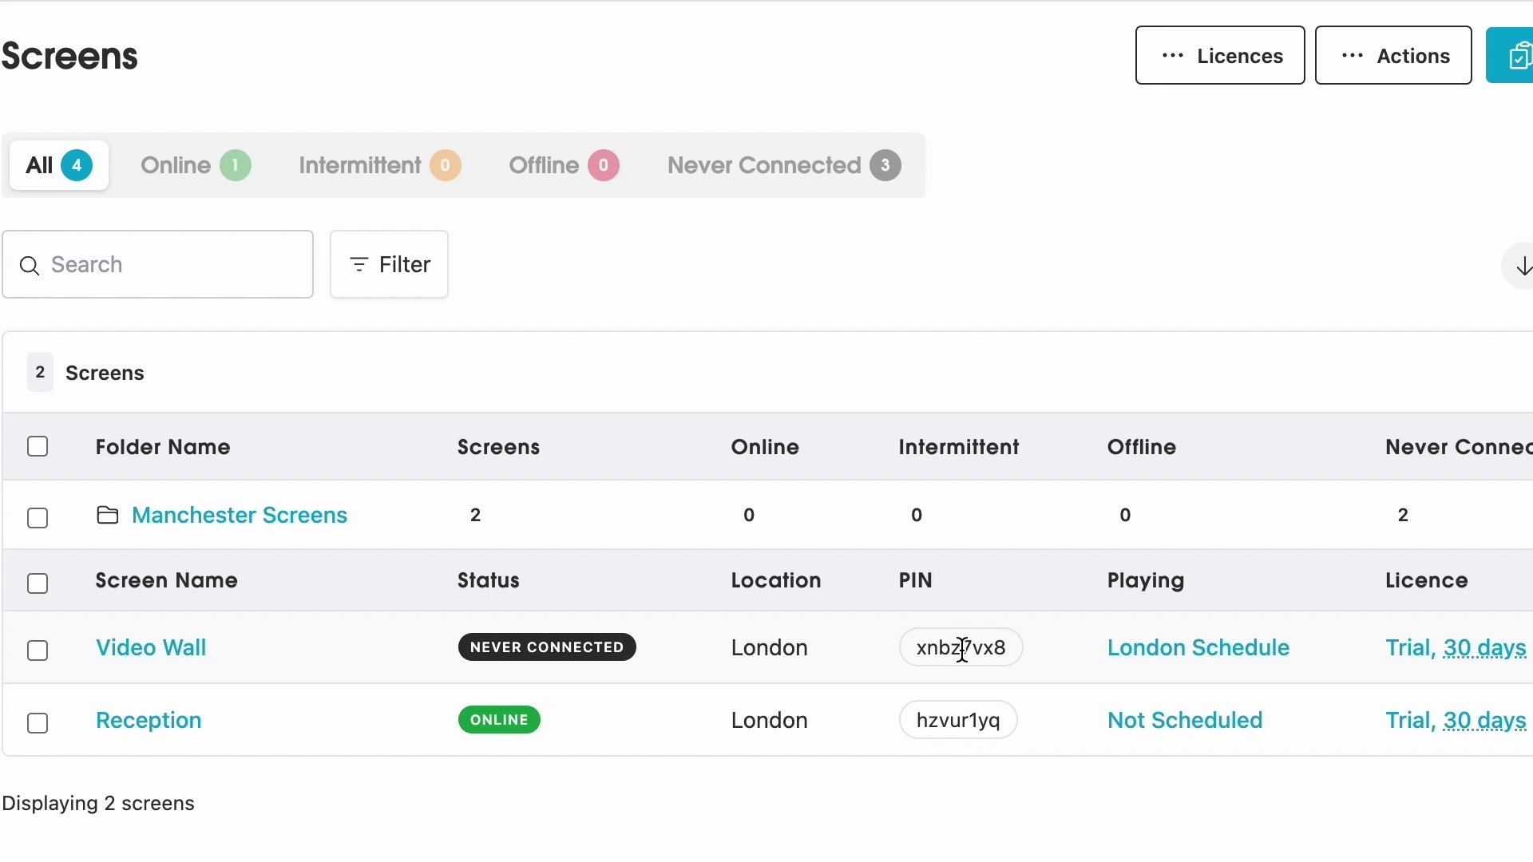
double_click(962, 650)
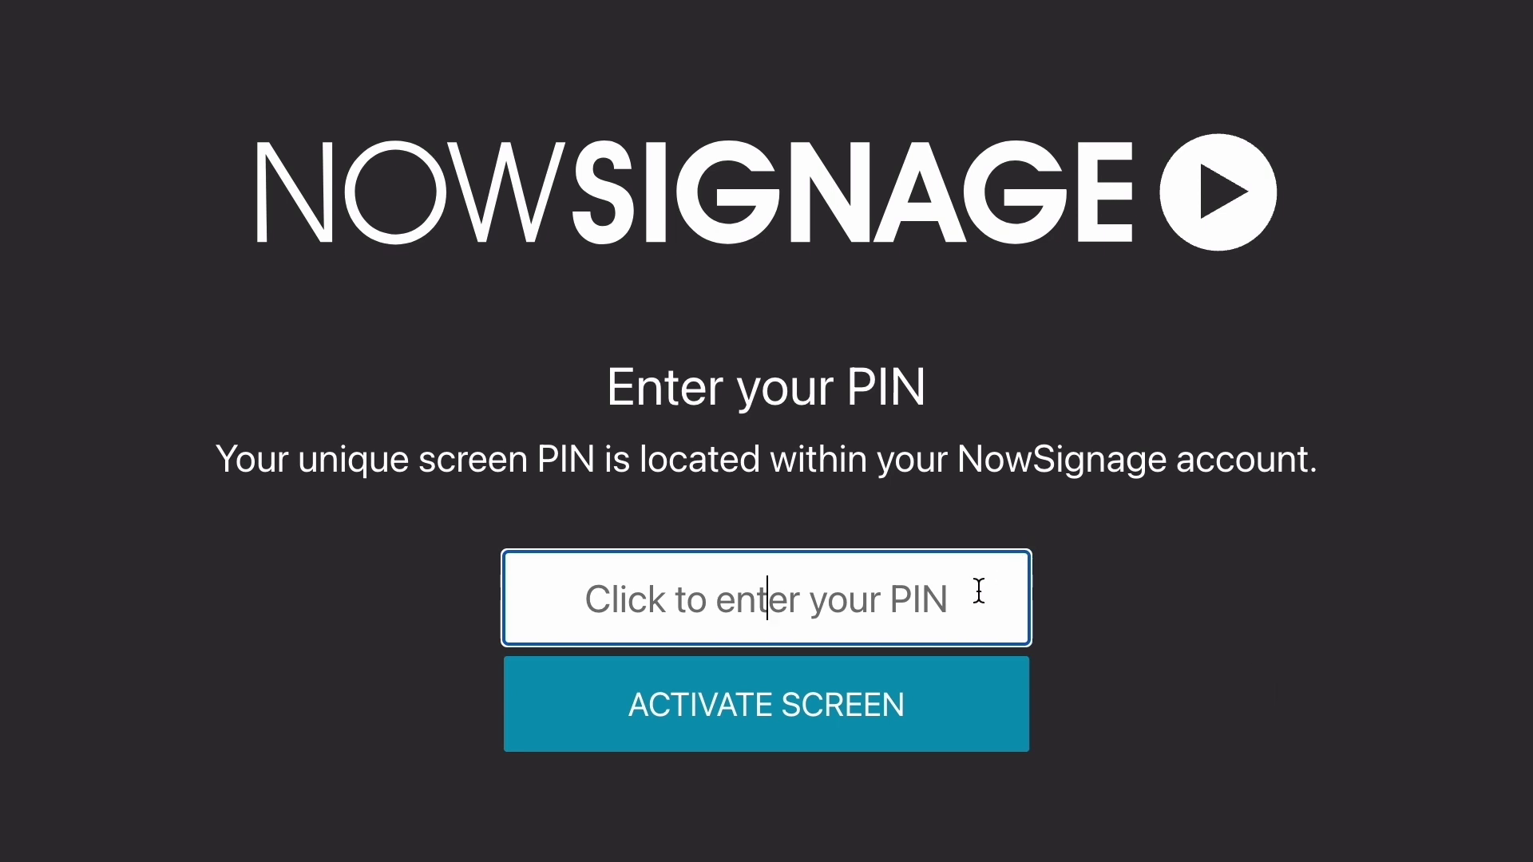
- Paste the Video Wall PIN into the player and activate the screen
key(ctrl+v)
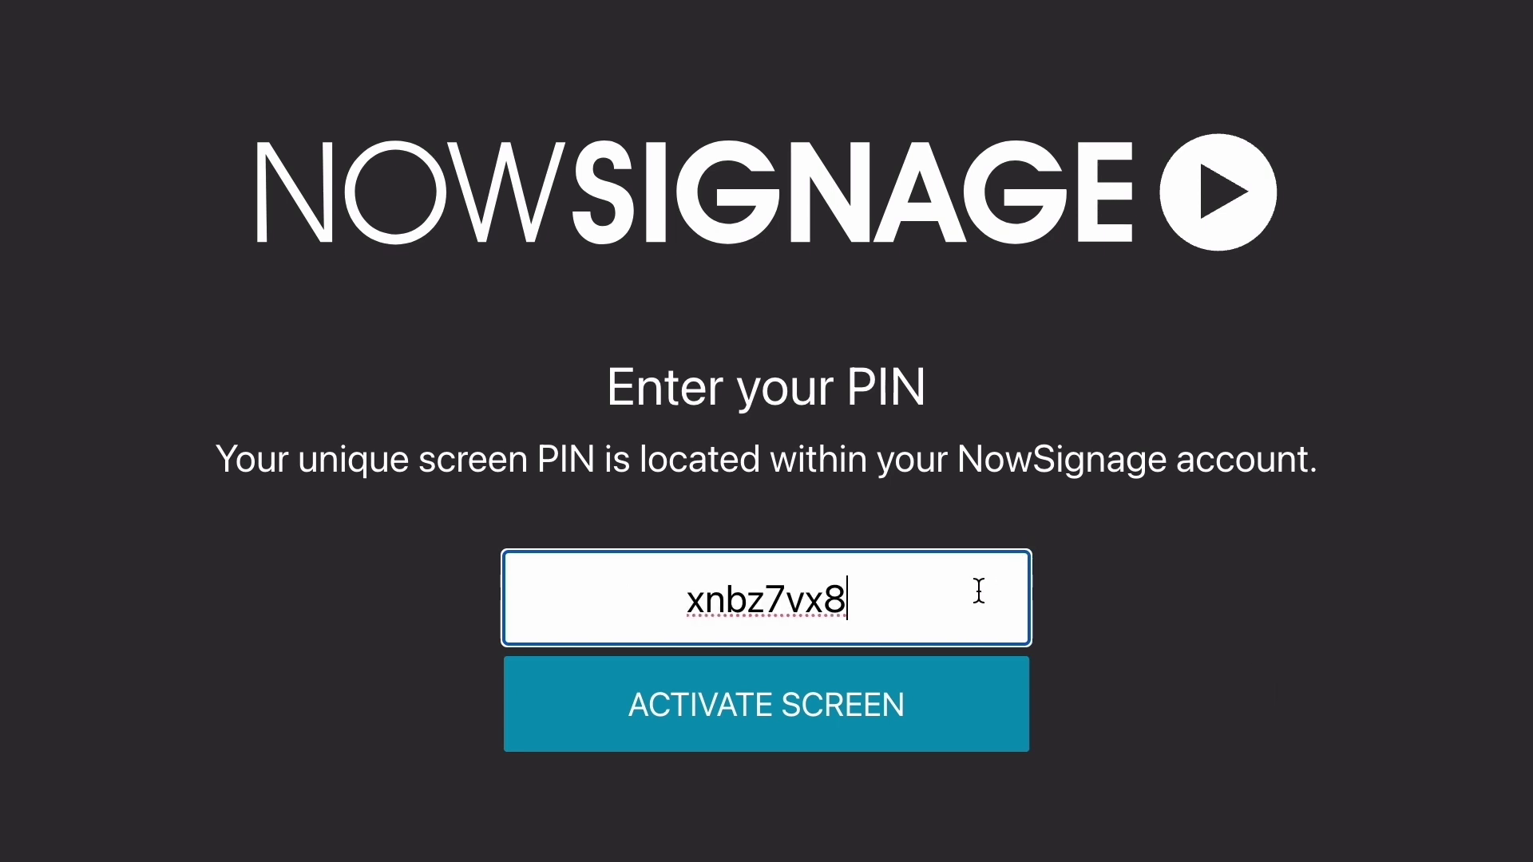
click(958, 721)
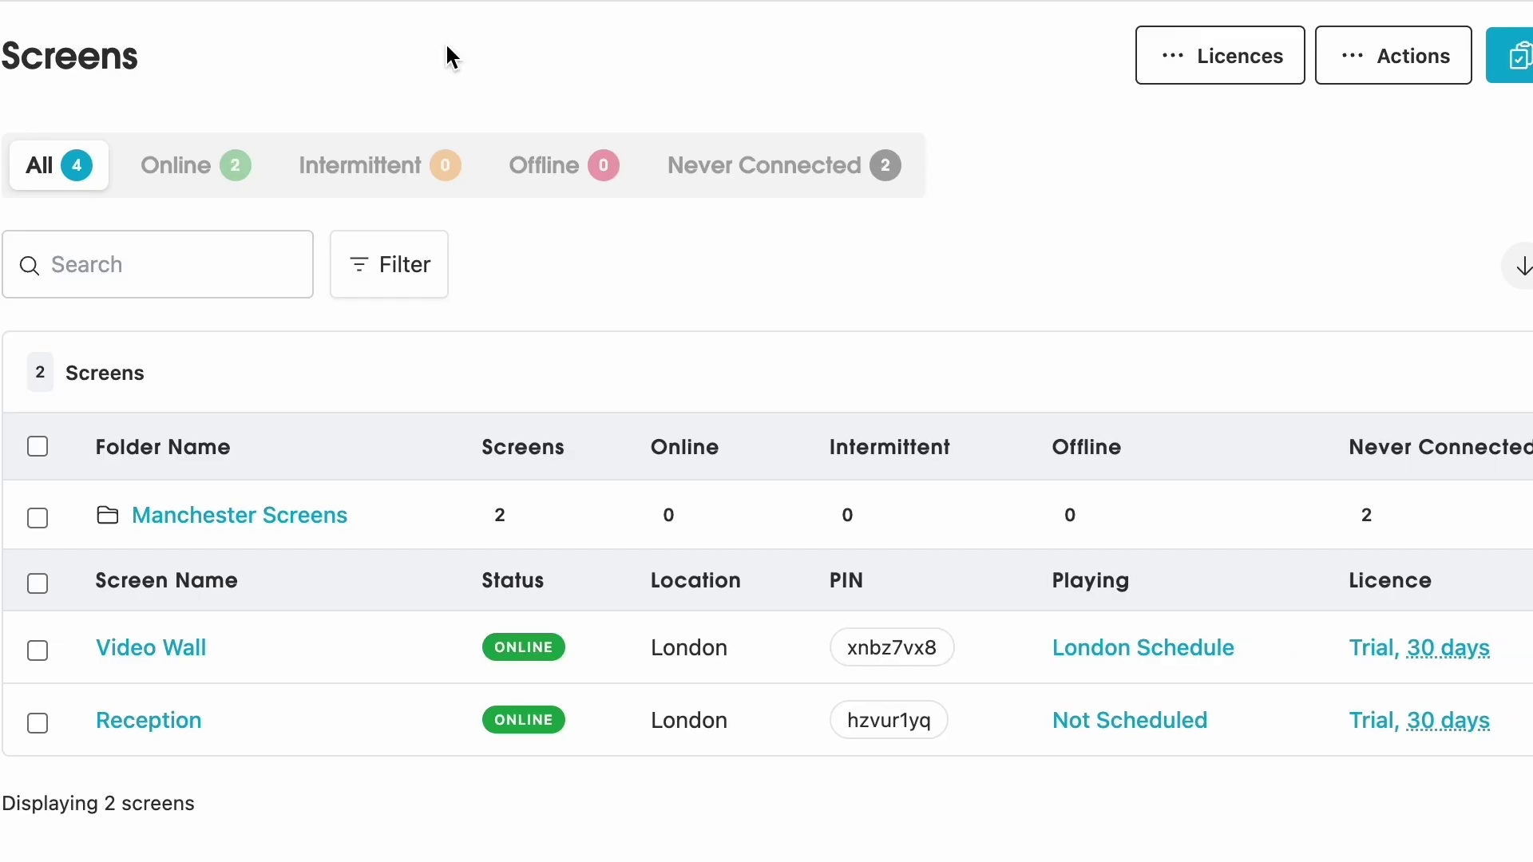
- Filter the Screens list to show only online screens
click(232, 164)
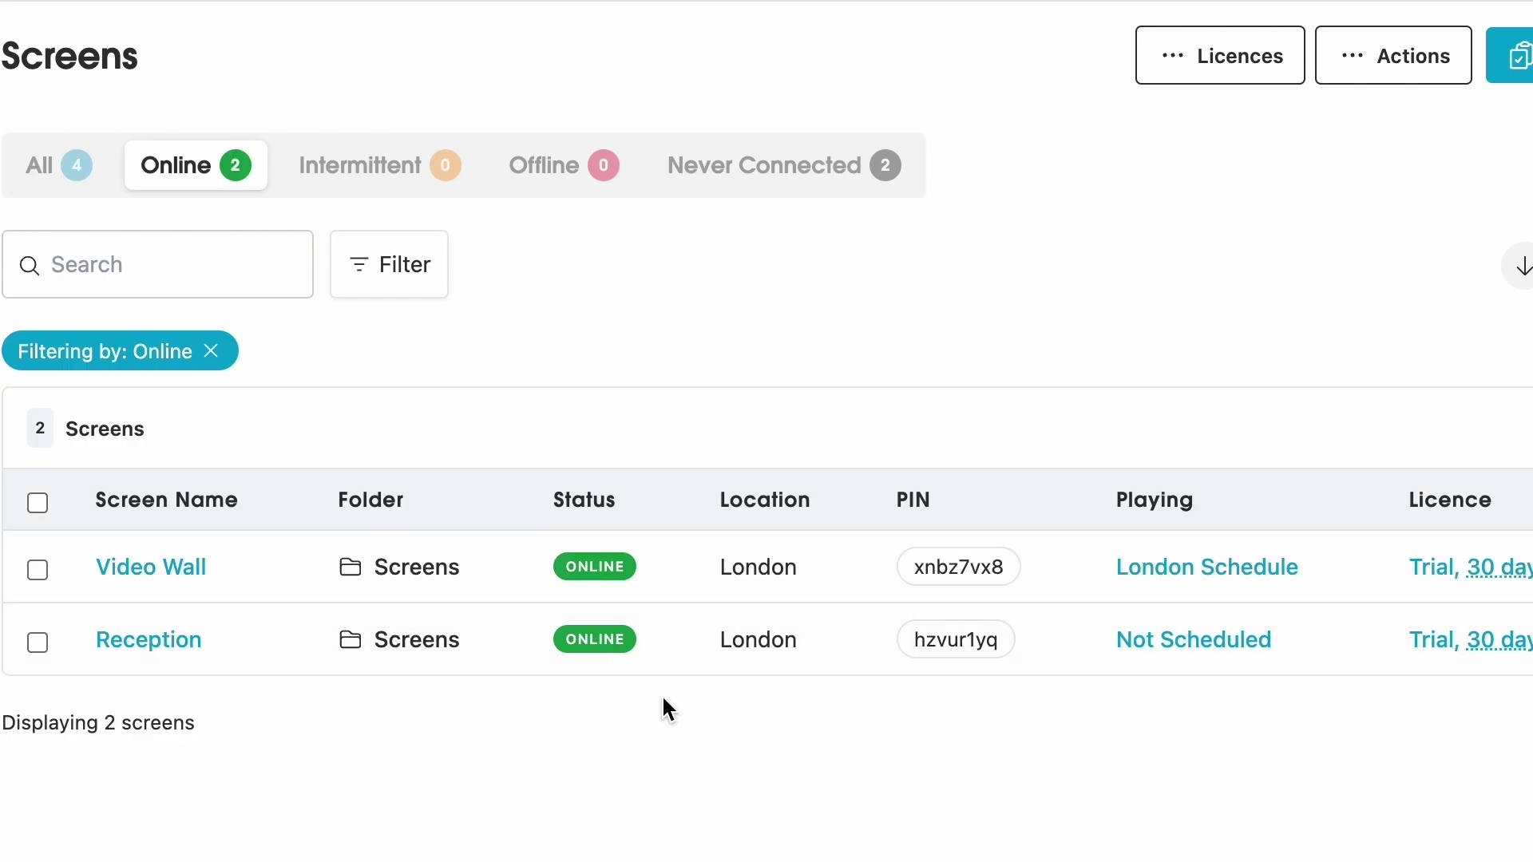
mouse_move(608, 569)
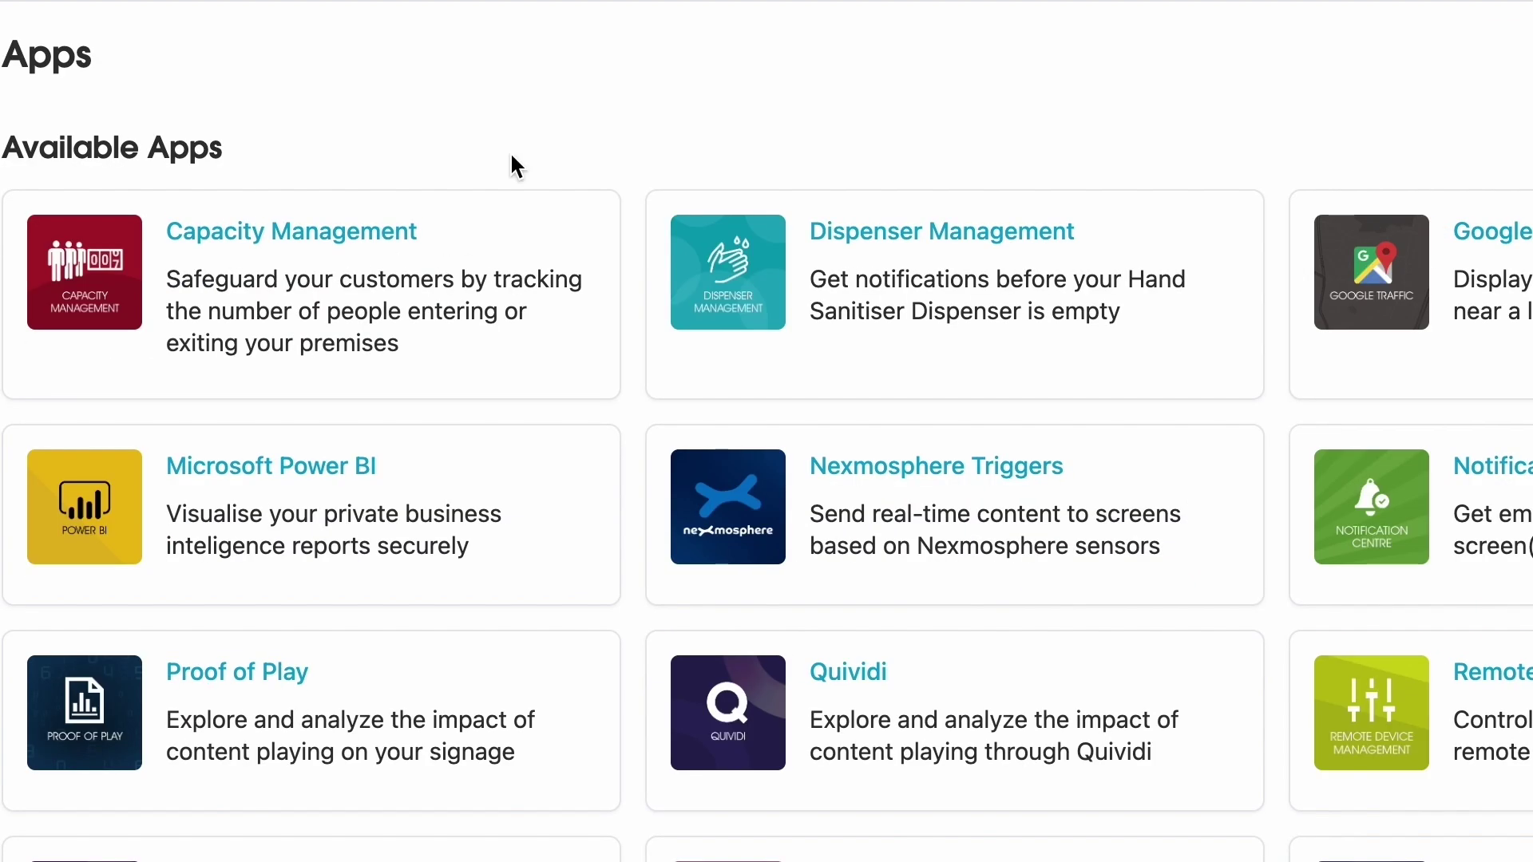
scroll(515, 134, down, 3)
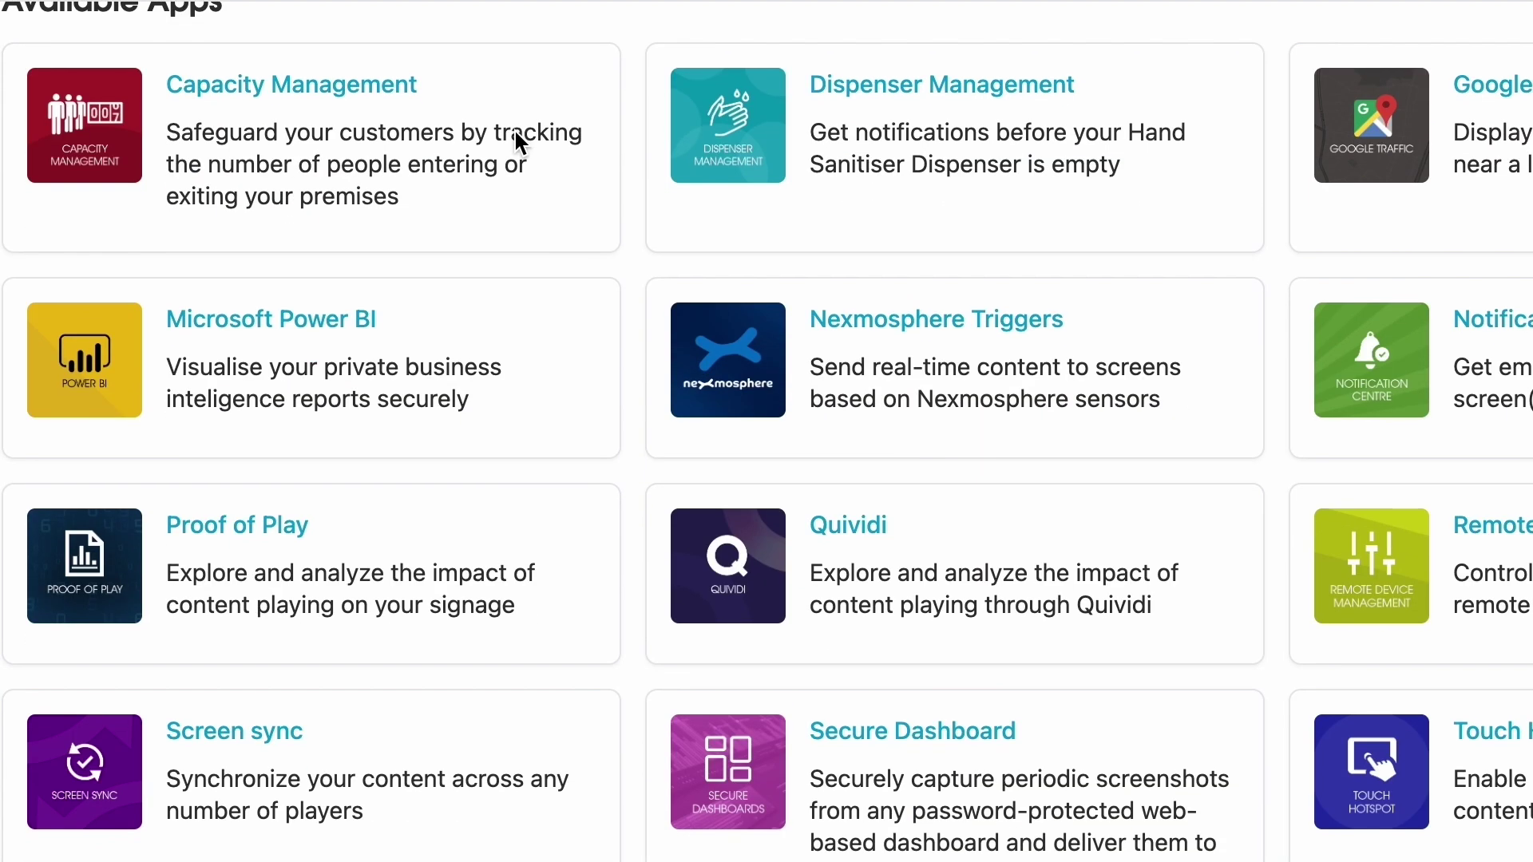
scroll(515, 130, down, 3)
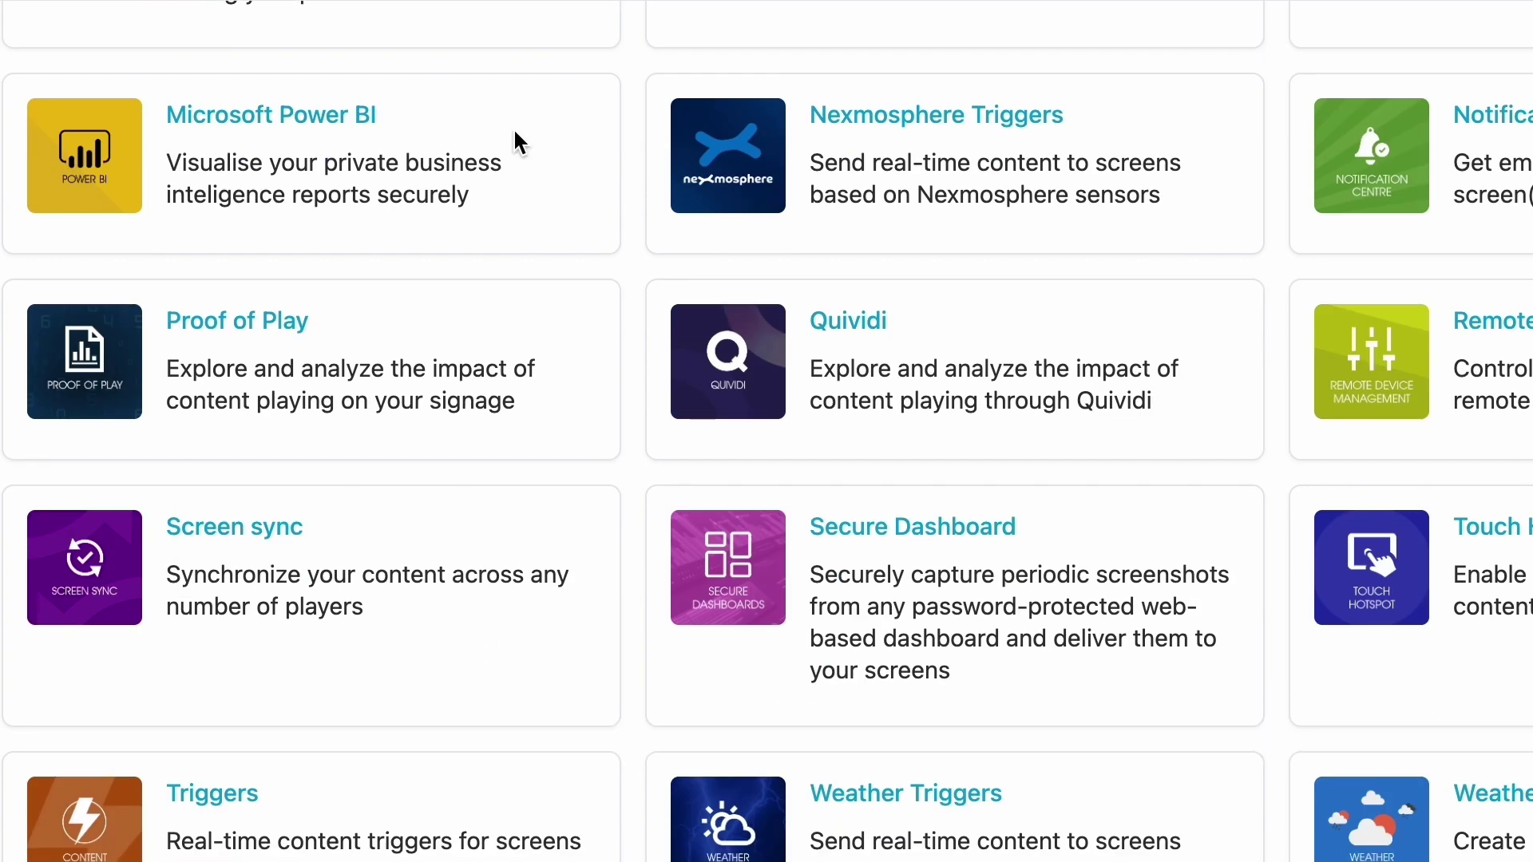
scroll(515, 131, up, 5)
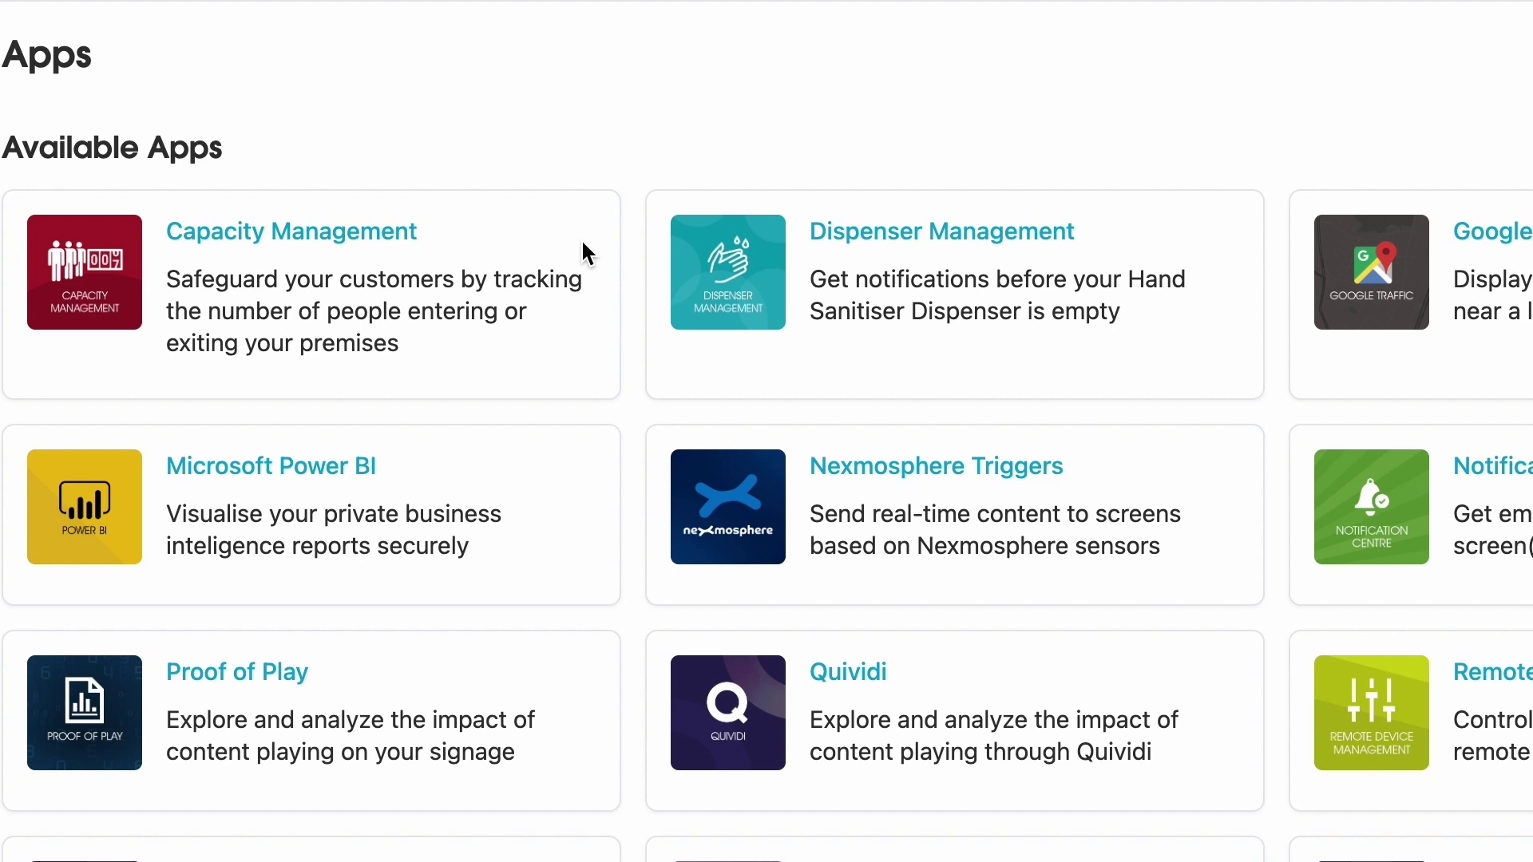
scroll(582, 244, down, 5)
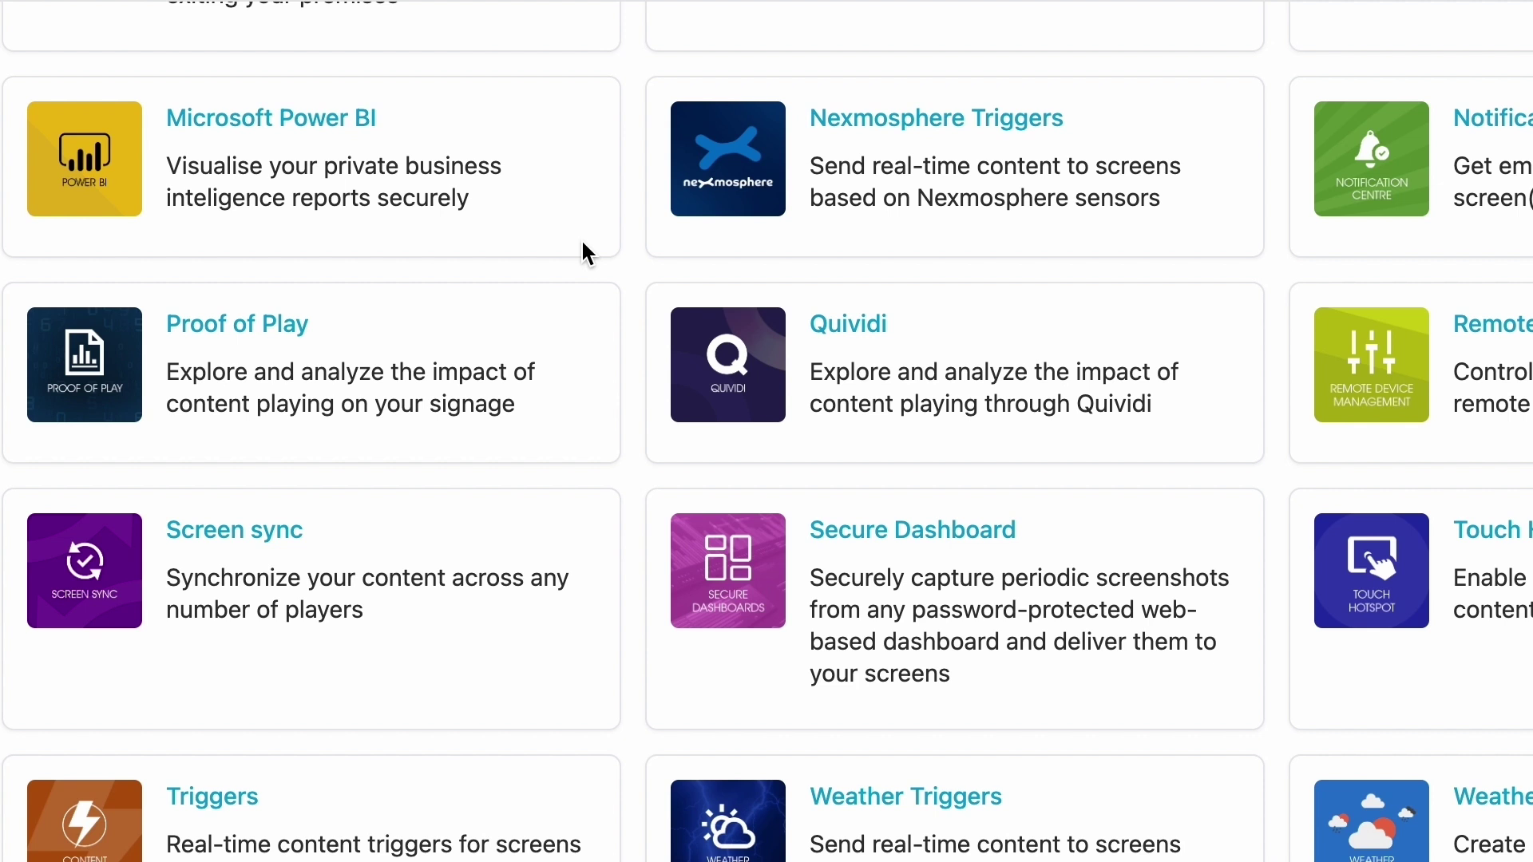
scroll(587, 253, up, 5)
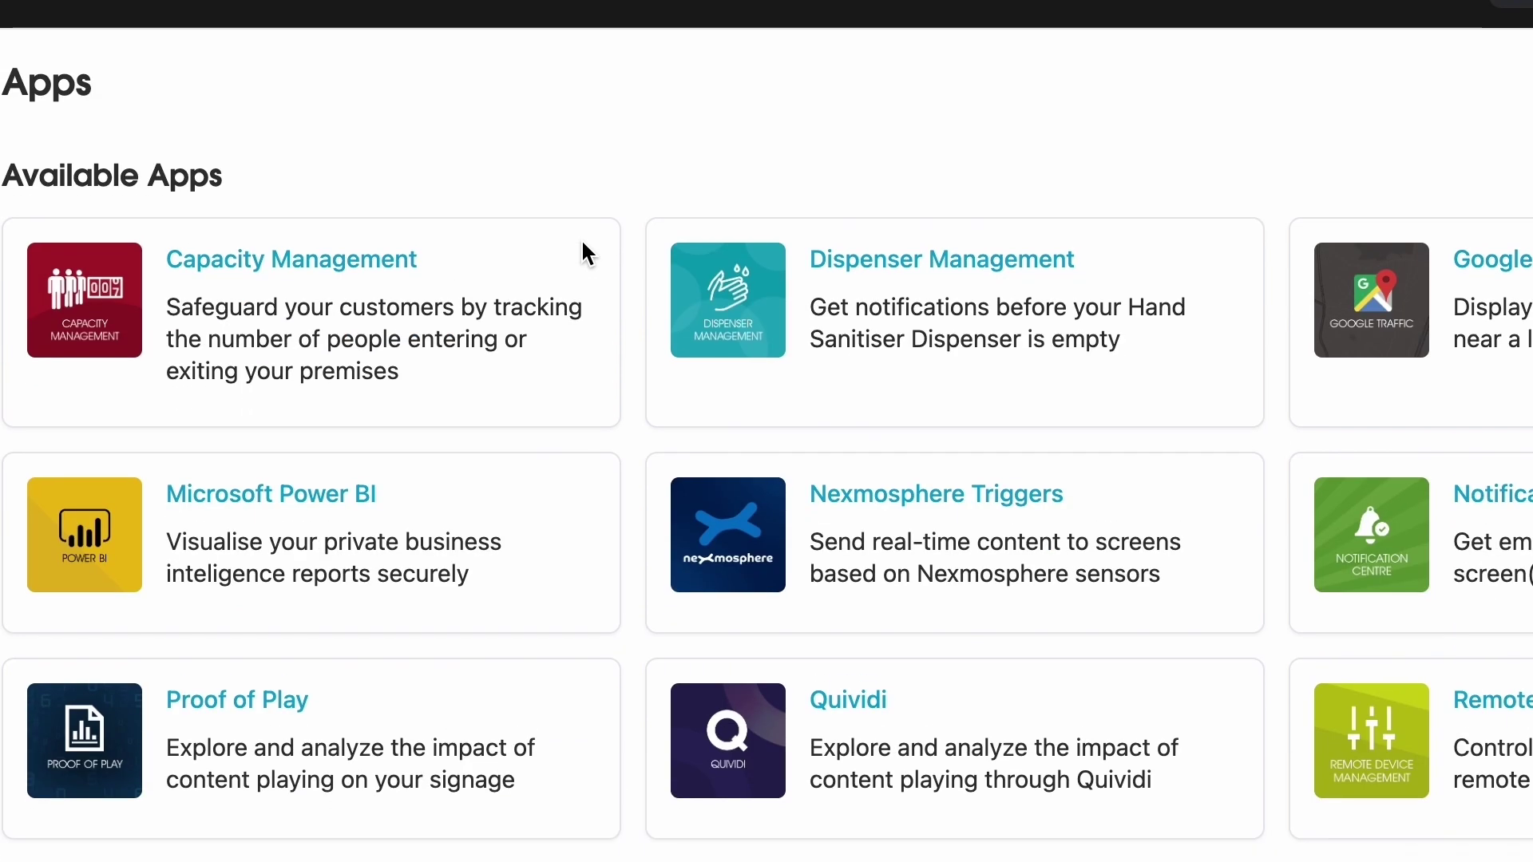